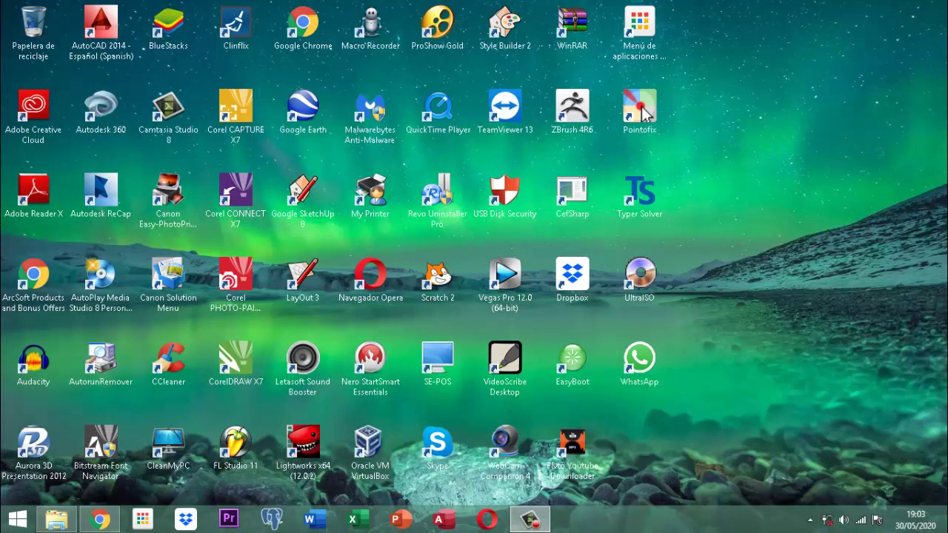
- Restore the versiones Base Datos folder window to reach the Proyecto DataMining database
{"action": "left_click", "coordinate": [56, 520]}
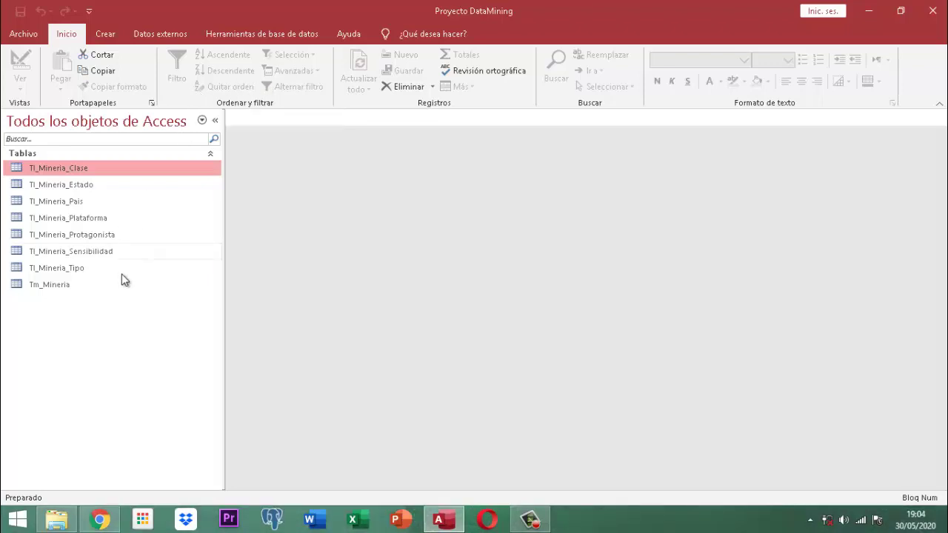
{"action": "left_click", "coordinate": [51, 285]}
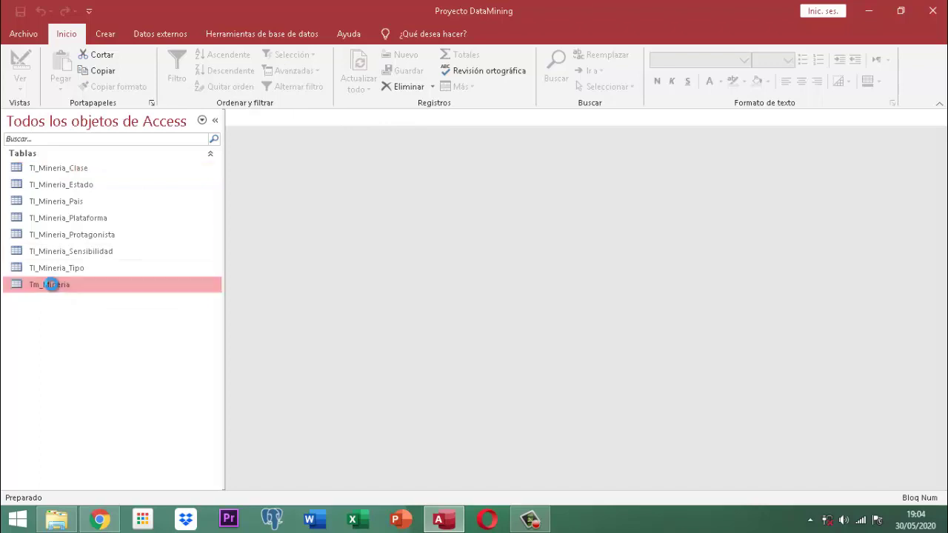
{"action": "double_click", "coordinate": [51, 285]}
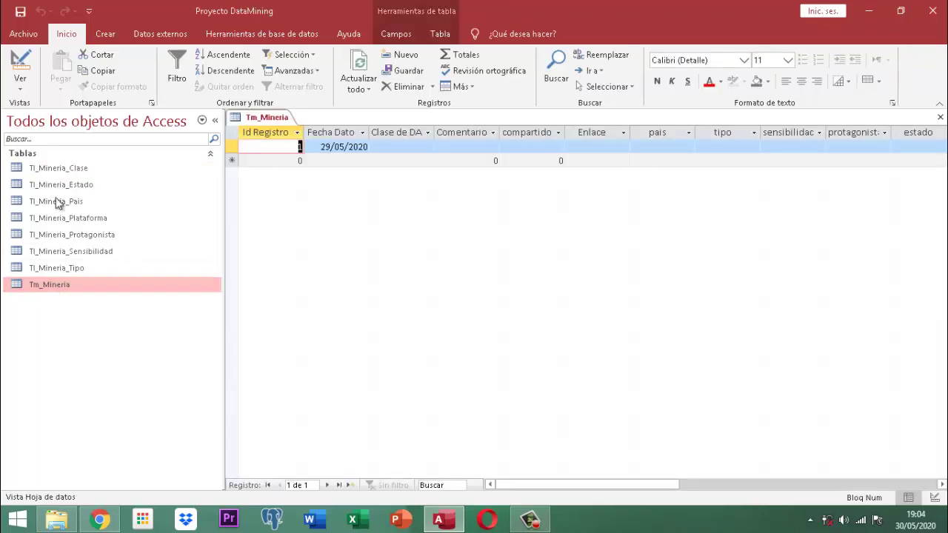
{"action": "right_click", "coordinate": [268, 132]}
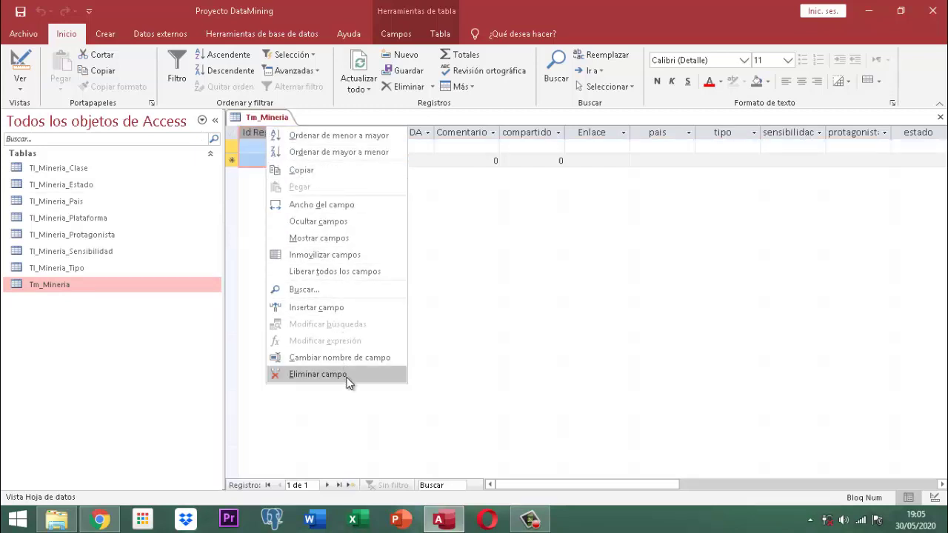
{"action": "left_click", "coordinate": [501, 284]}
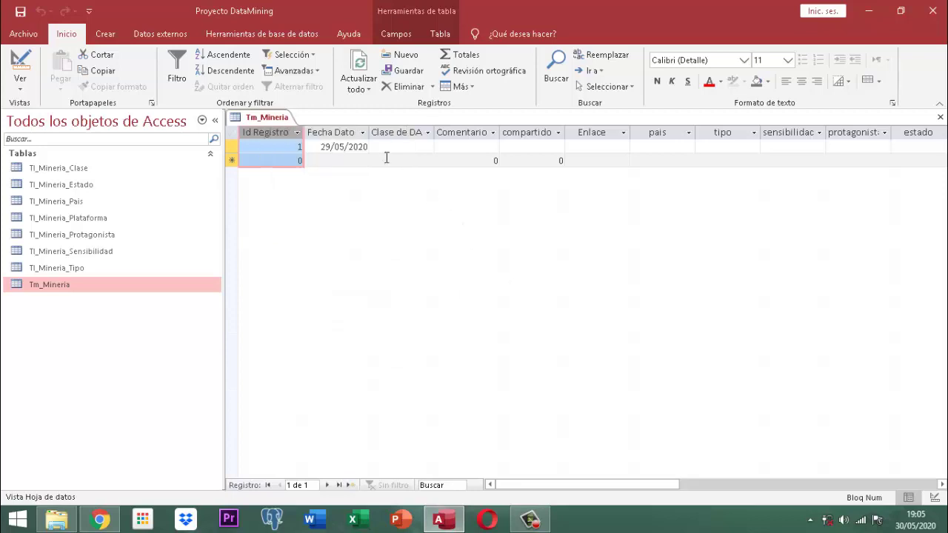
{"action": "right_click", "coordinate": [274, 121]}
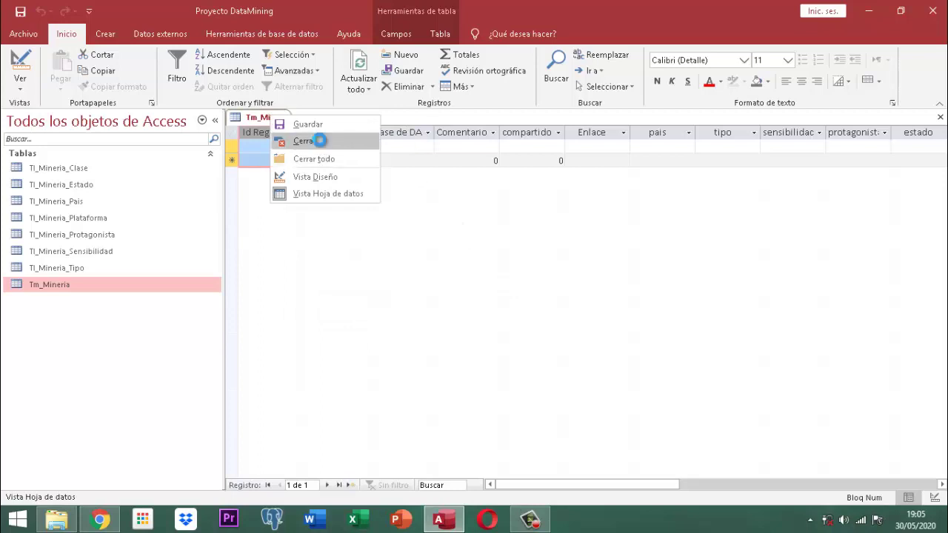
{"action": "left_click", "coordinate": [304, 140]}
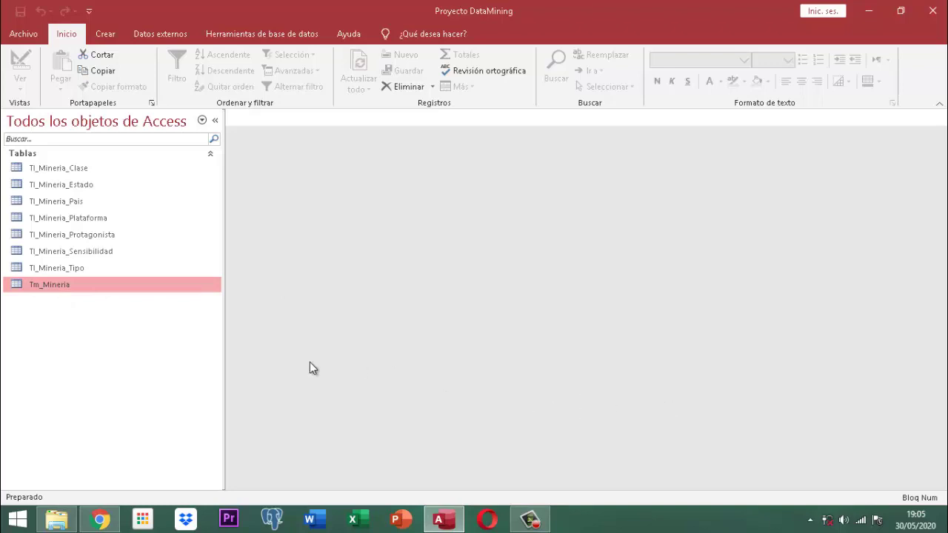
- Open Tm_Mineria in Vista Diseño from the navigation pane's context menu
{"action": "right_click", "coordinate": [75, 289]}
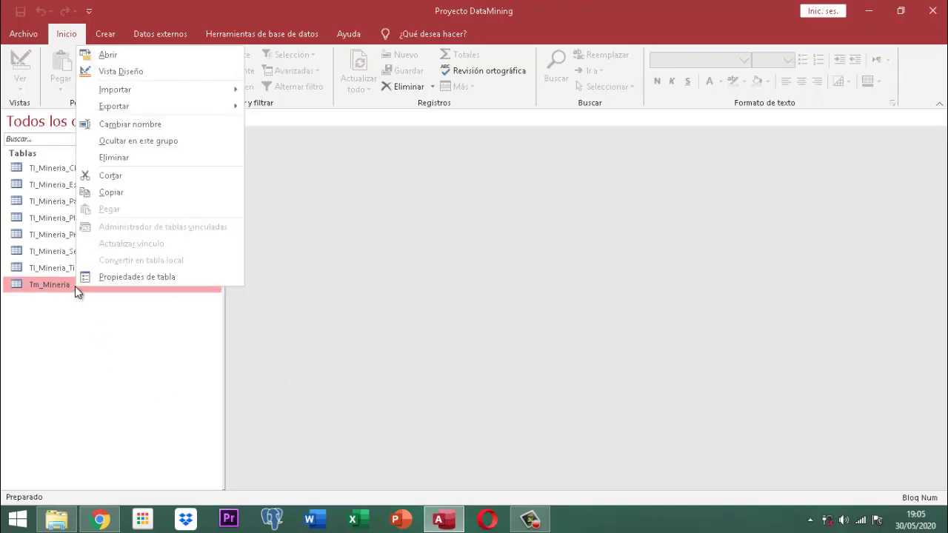
{"action": "left_click", "coordinate": [115, 71]}
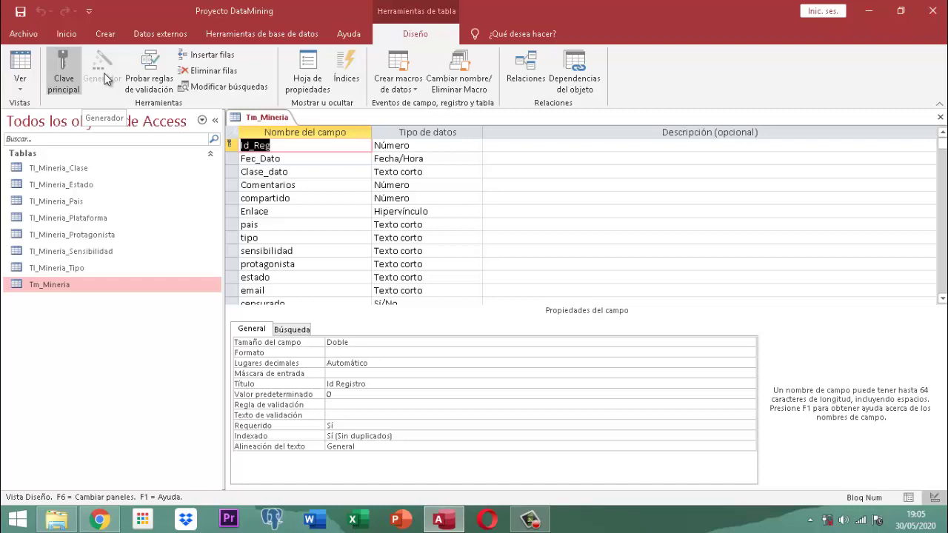
- Insert a blank field row above Fec_Dato with Insertar filas
{"action": "left_click", "coordinate": [234, 159]}
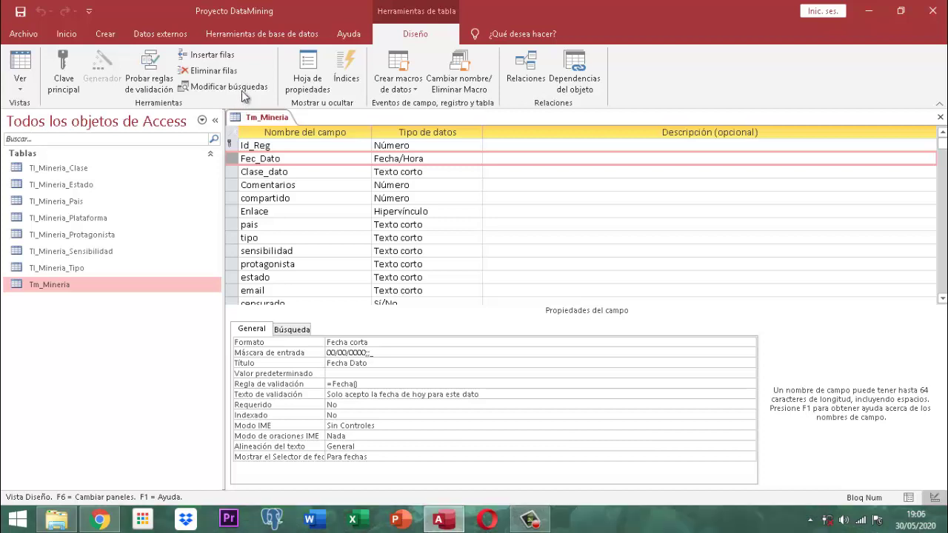
{"action": "left_click", "coordinate": [200, 60]}
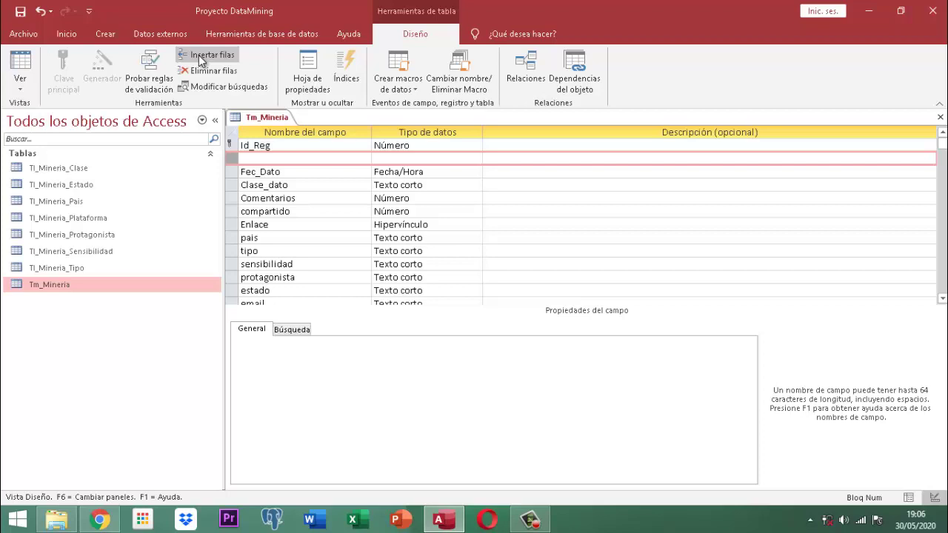
- Delete the blank row with Eliminar filas so Fec_Dato follows Id_Reg again
{"action": "left_click", "coordinate": [229, 158]}
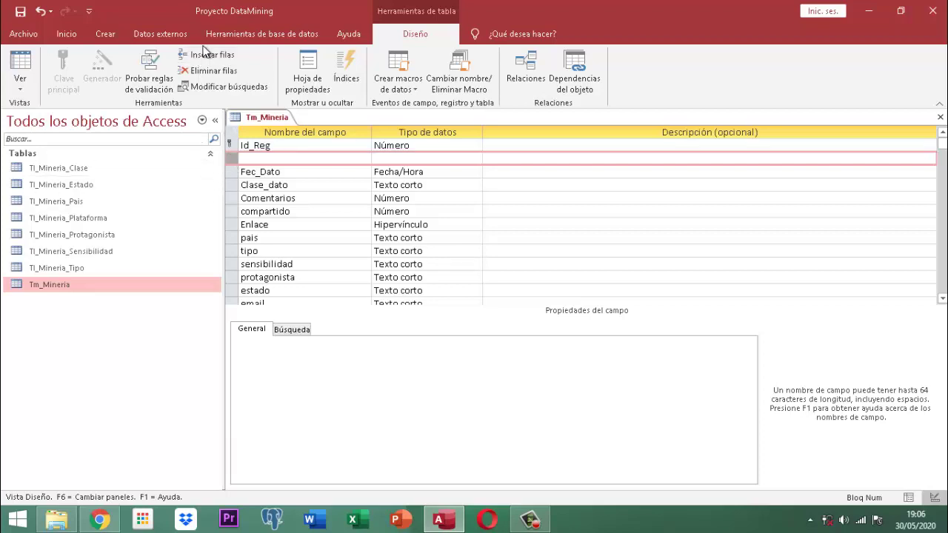
{"action": "left_click", "coordinate": [202, 72]}
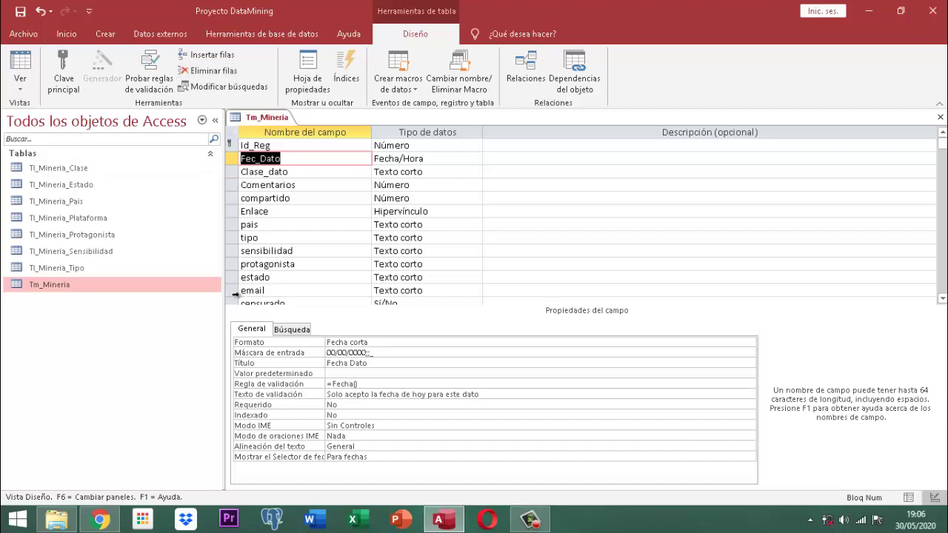
{"action": "left_click", "coordinate": [231, 290]}
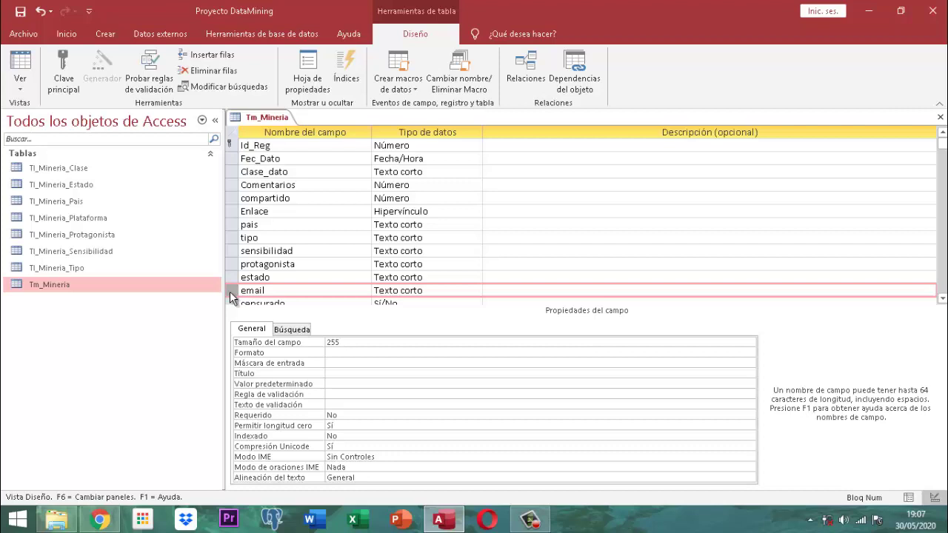
- Drag the email field up so it sits right after Id_Reg
{"action": "left_click_drag", "start_coordinate": [230, 297], "coordinate": [231, 298]}
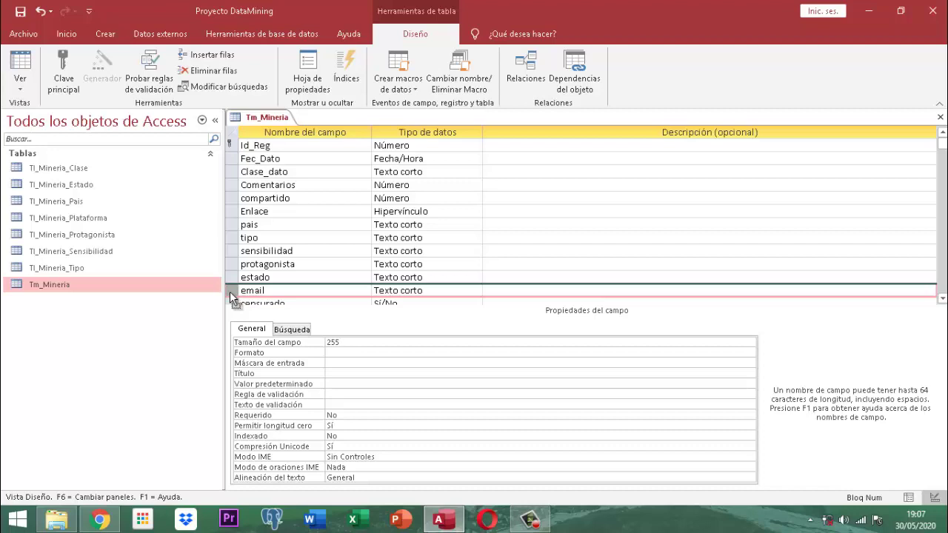
{"action": "left_click_drag", "start_coordinate": [229, 297], "coordinate": [242, 226]}
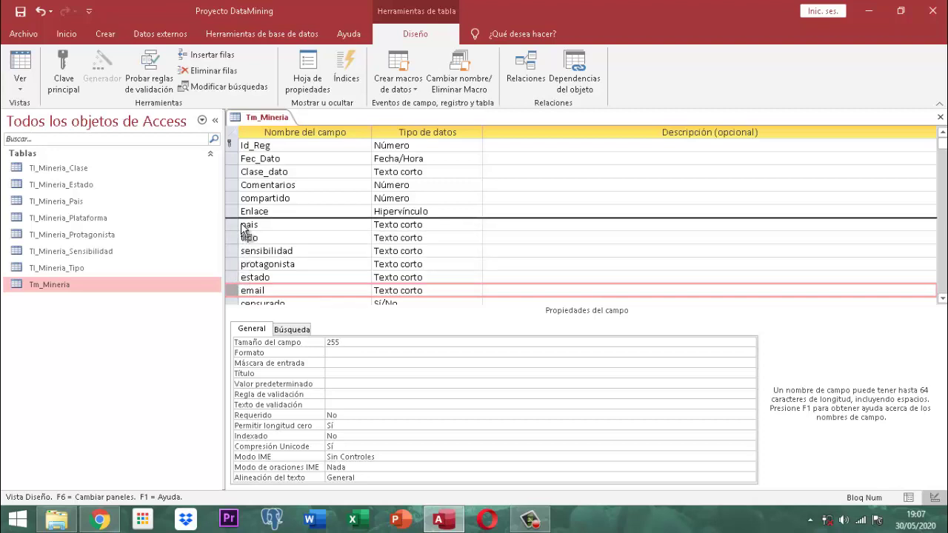
{"action": "left_click_drag", "start_coordinate": [243, 227], "coordinate": [243, 227]}
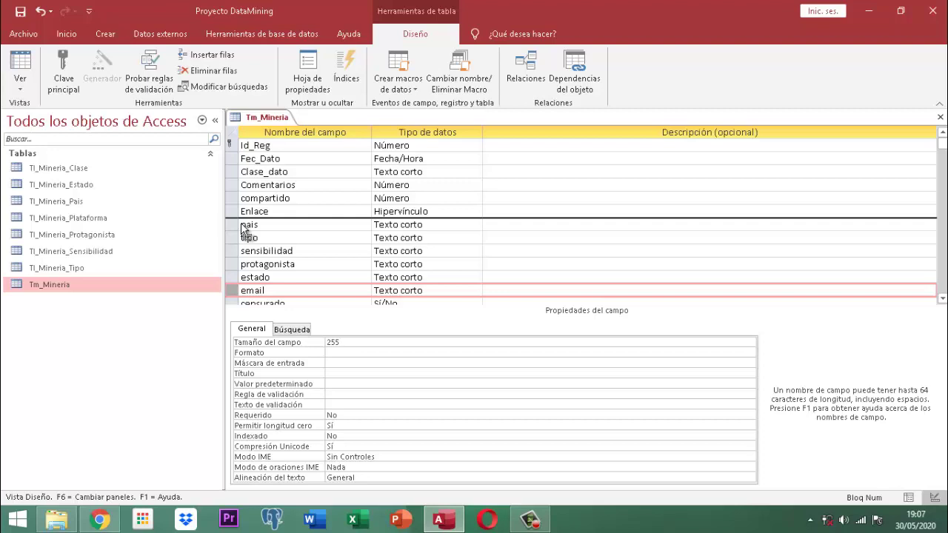
{"action": "left_click_drag", "start_coordinate": [244, 230], "coordinate": [241, 157]}
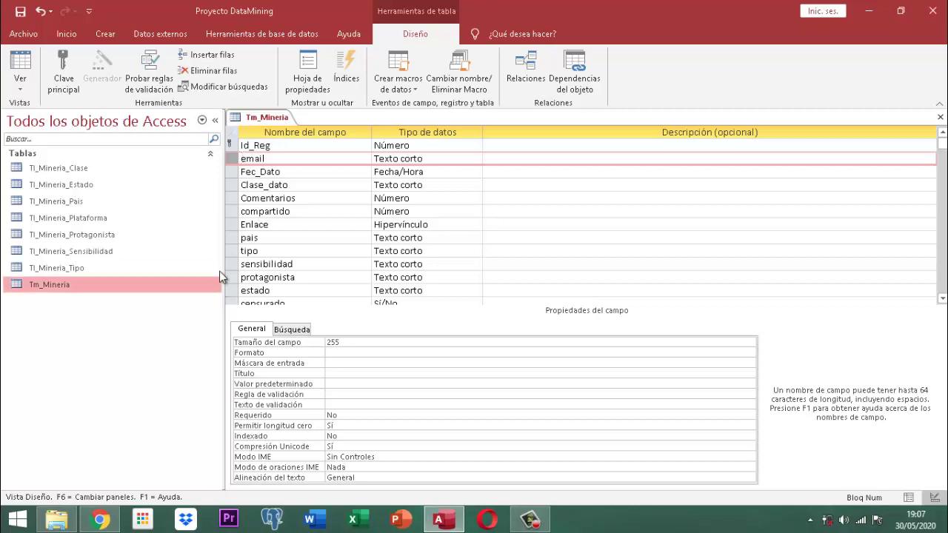
- Reposition the Enlace field after email, ahead of Fec_Dato, and show email's properties
{"action": "left_click", "coordinate": [234, 225]}
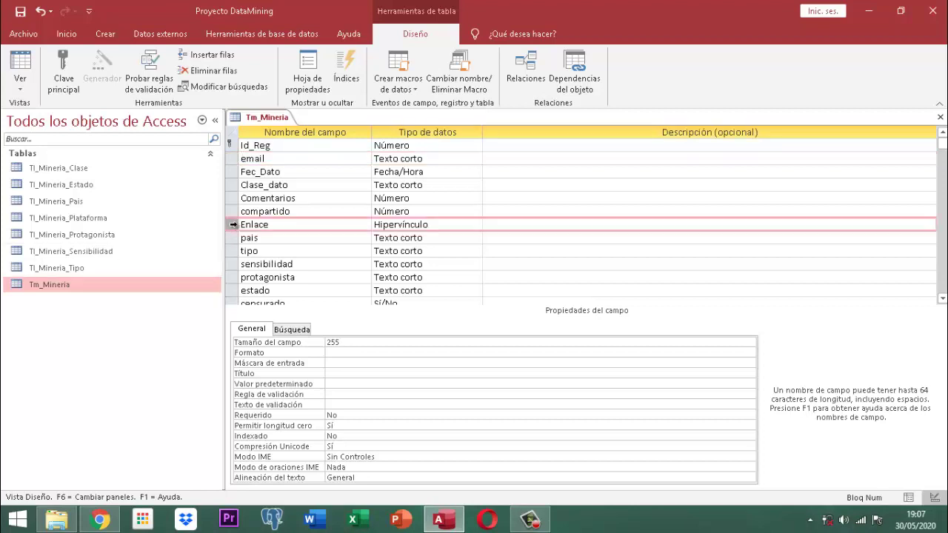
{"action": "left_click_drag", "start_coordinate": [232, 226], "coordinate": [230, 263]}
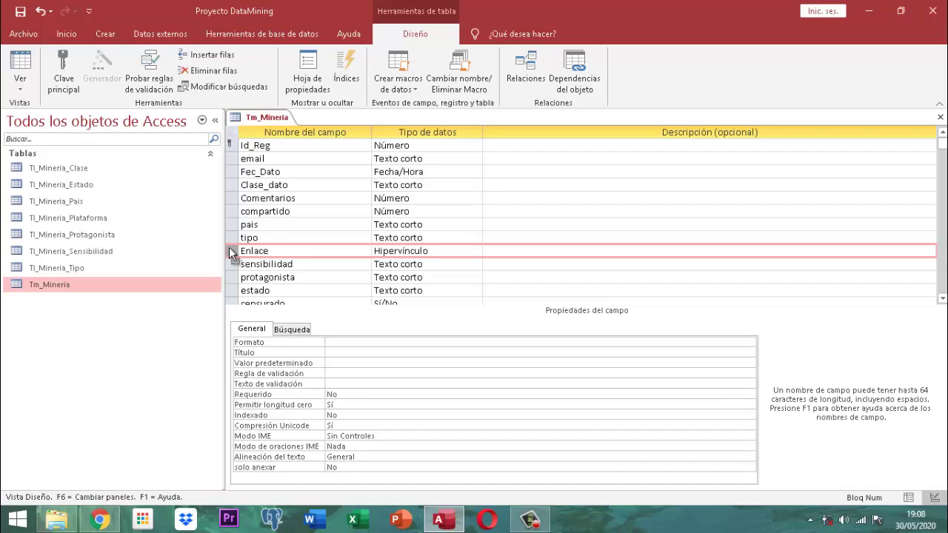
{"action": "left_click_drag", "start_coordinate": [230, 247], "coordinate": [229, 179]}
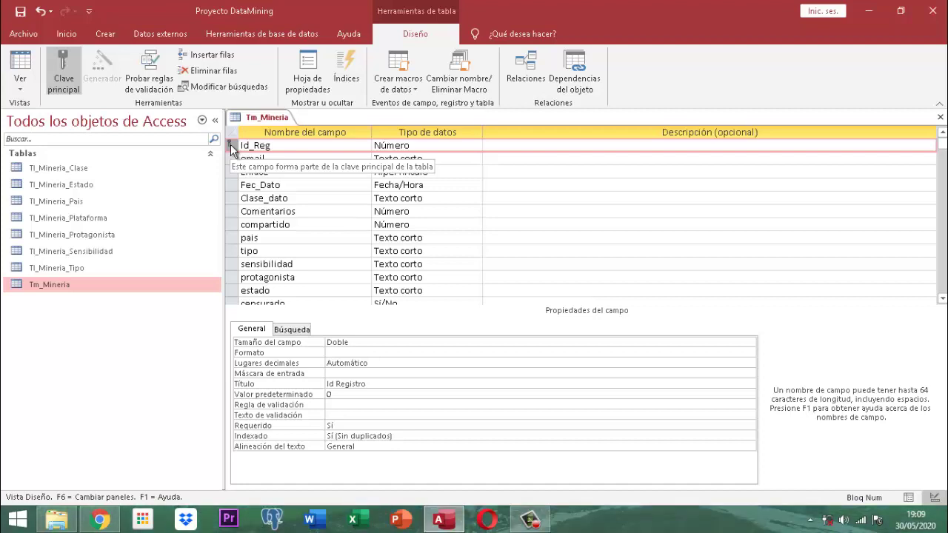
{"action": "left_click", "coordinate": [292, 158]}
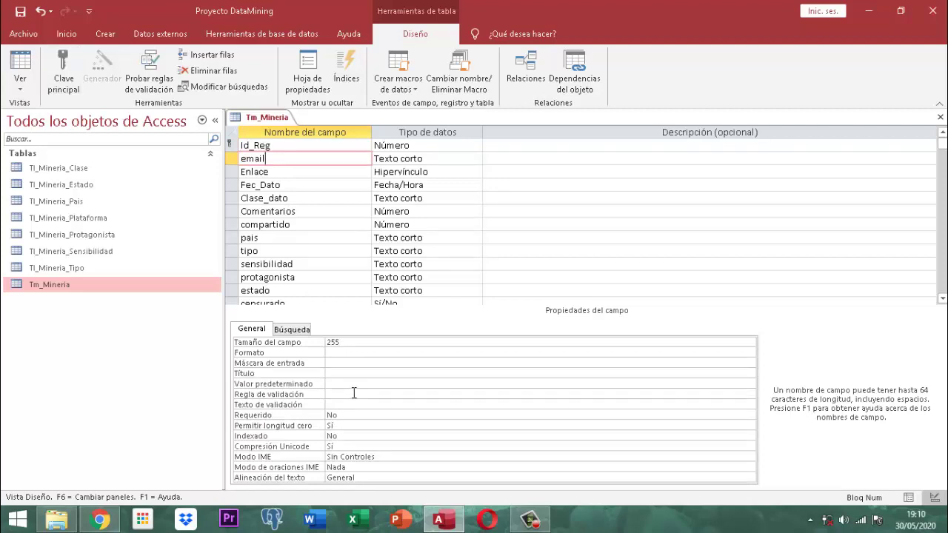
{"action": "left_click", "coordinate": [354, 393]}
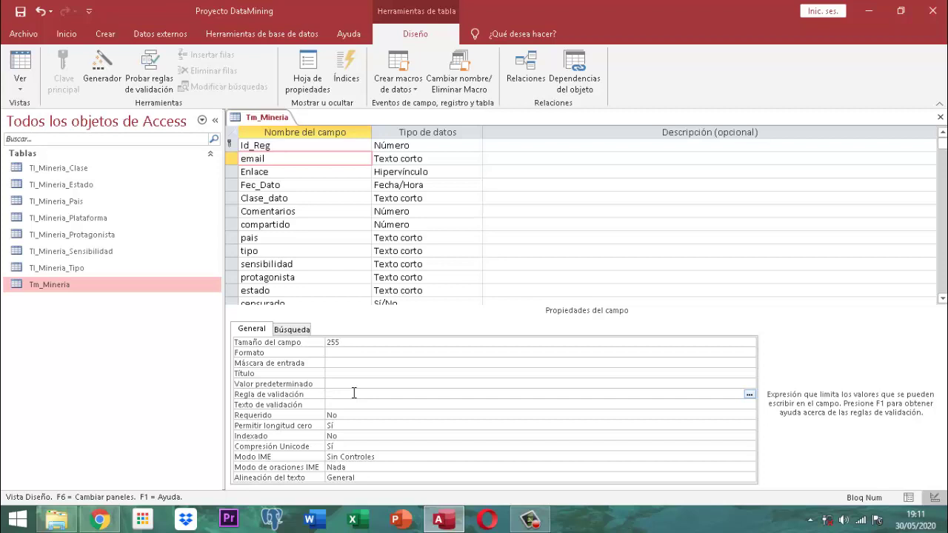
- Begin email's validation rule with Is Null Or ((Like, fixing capitalisation typos
{"action": "type", "text": "i"}
{"action": "key", "text": "BackSpace"}
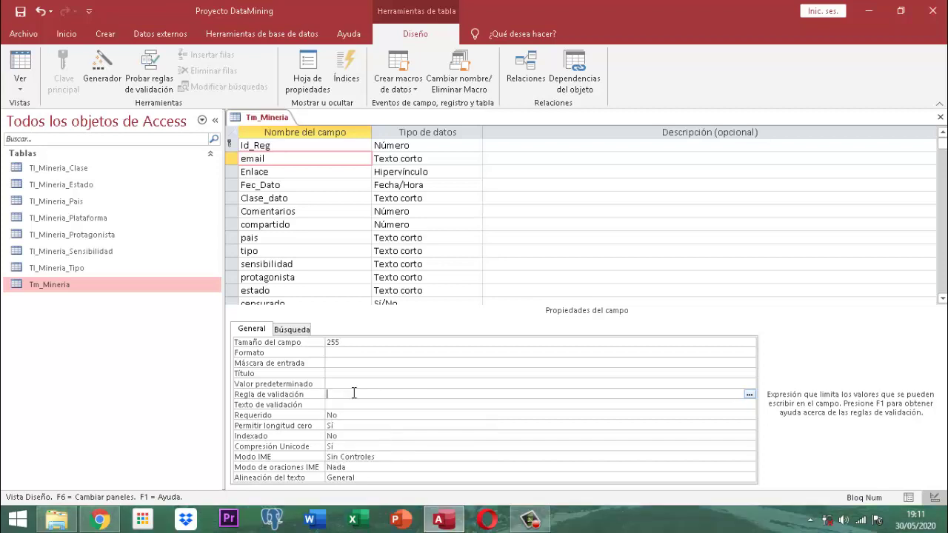
{"action": "key", "text": "Caps_Lock"}
{"action": "type", "text": "I"}
{"action": "key", "text": "BackSpace"}
{"action": "key", "text": "Caps_Lock"}
{"action": "type", "text": "Is "}
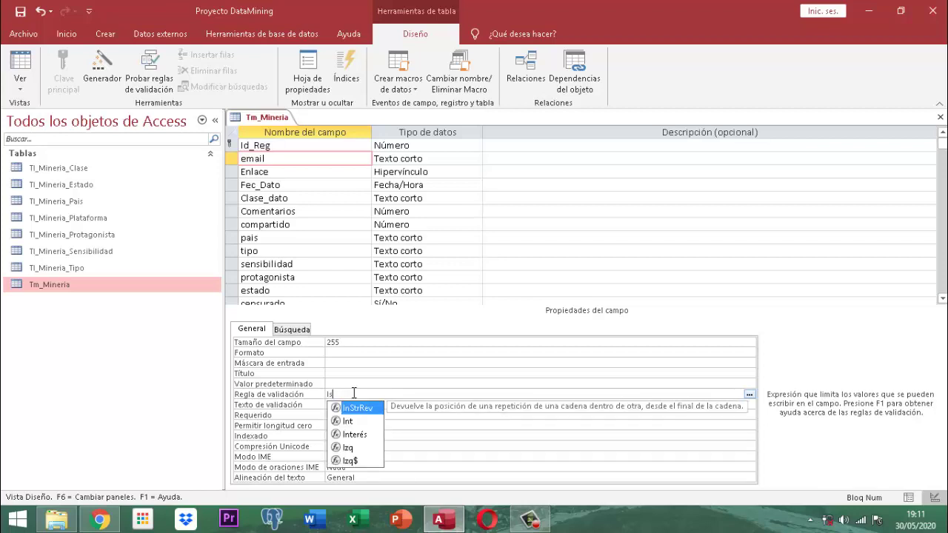
{"action": "type", "text": "Not"}
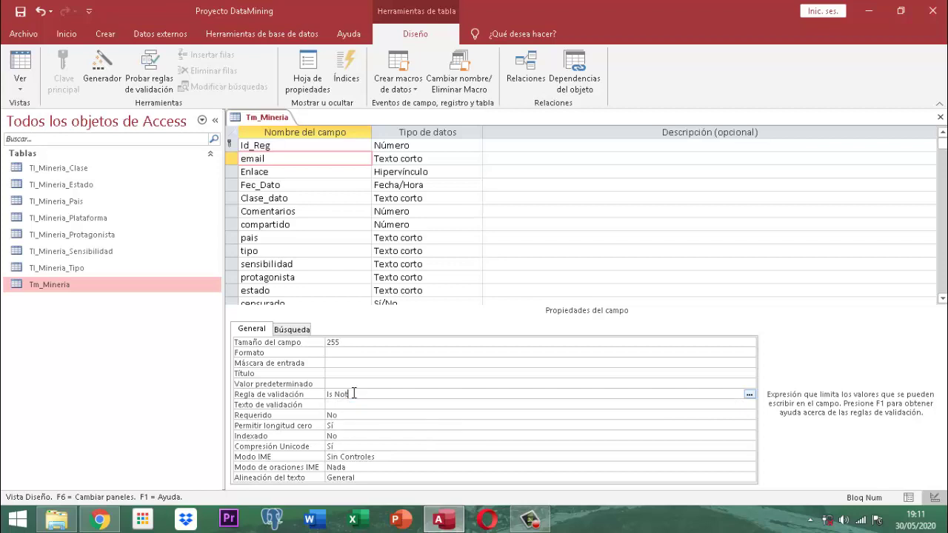
{"action": "key", "text": "BackSpace"}
{"action": "key", "text": "BackSpace"}
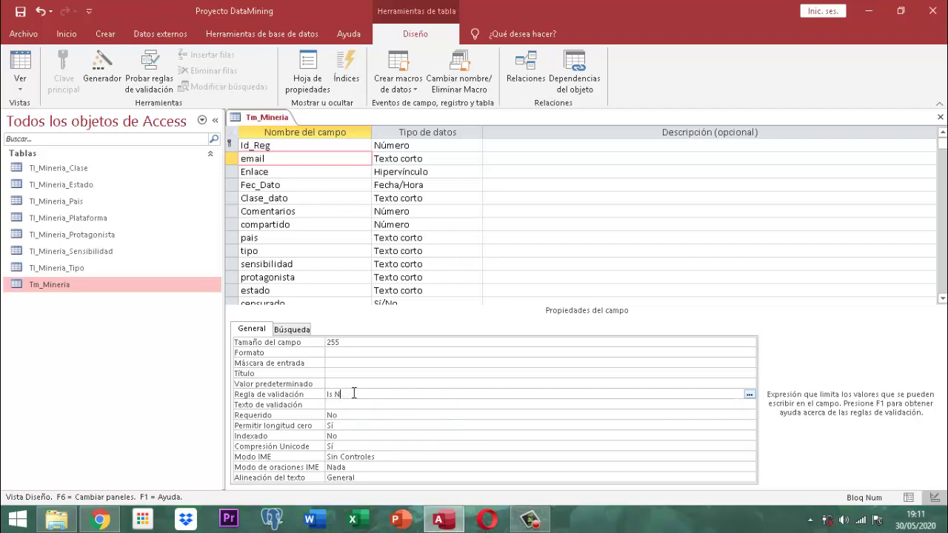
{"action": "type", "text": "ull"}
{"action": "key", "text": "BackSpace"}
{"action": "key", "text": "BackSpace"}
{"action": "key", "text": "Caps_Lock"}
{"action": "key", "text": "BackSpace"}
{"action": "key", "text": "Caps_Lock"}
{"action": "type", "text": "ull Or"}
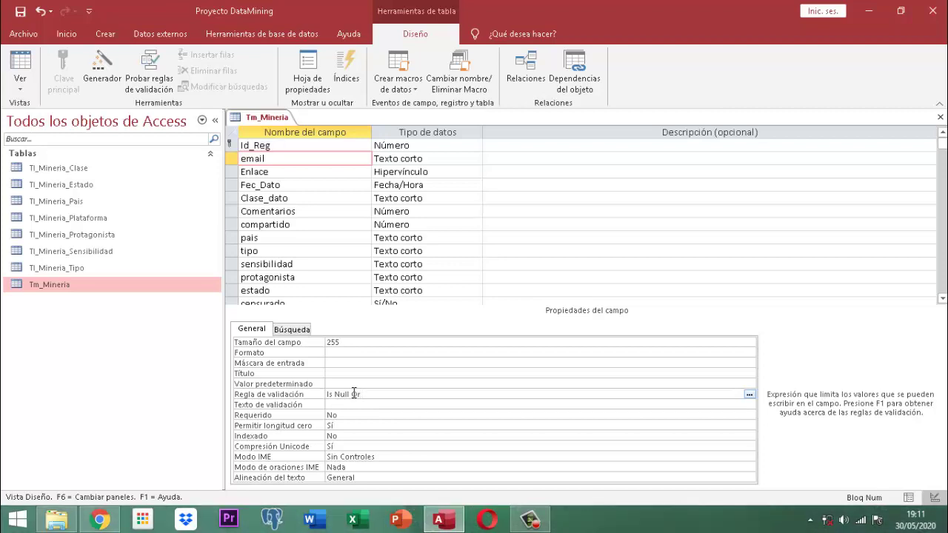
{"action": "type", "text": " ((Like"}
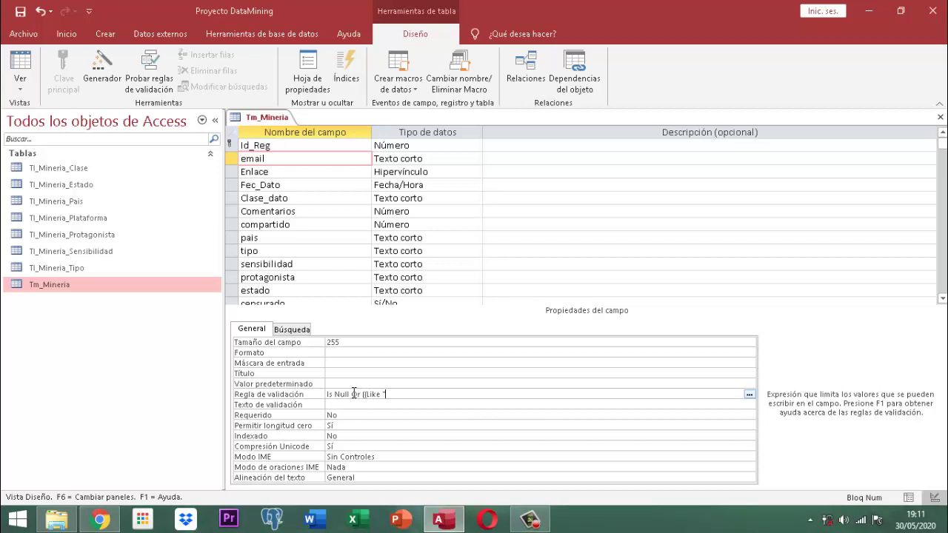
- Finish the rule with "*?@?*.?*" and Not Like "*[,;]*", then commit it
{"action": "type", "text": "\"*\""}
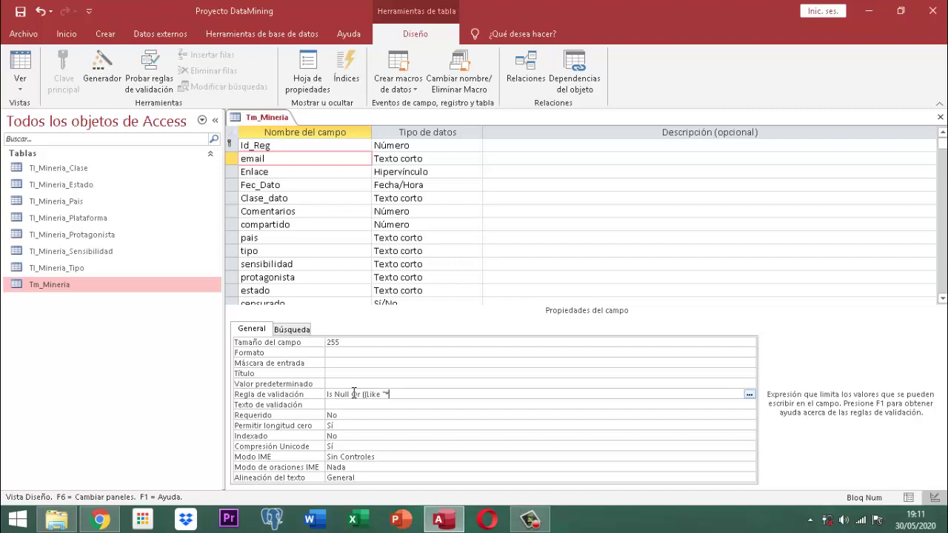
{"action": "type", "text": "?"}
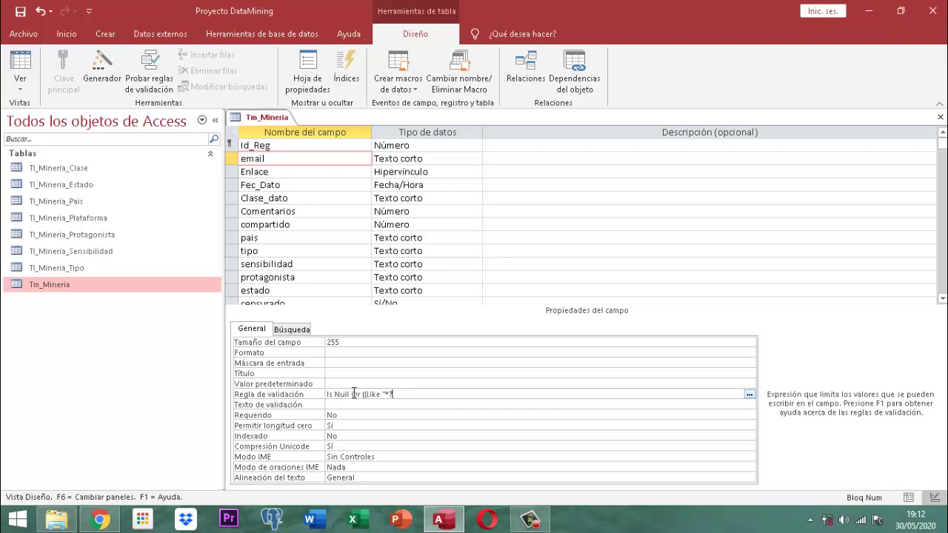
{"action": "type", "text": "@"}
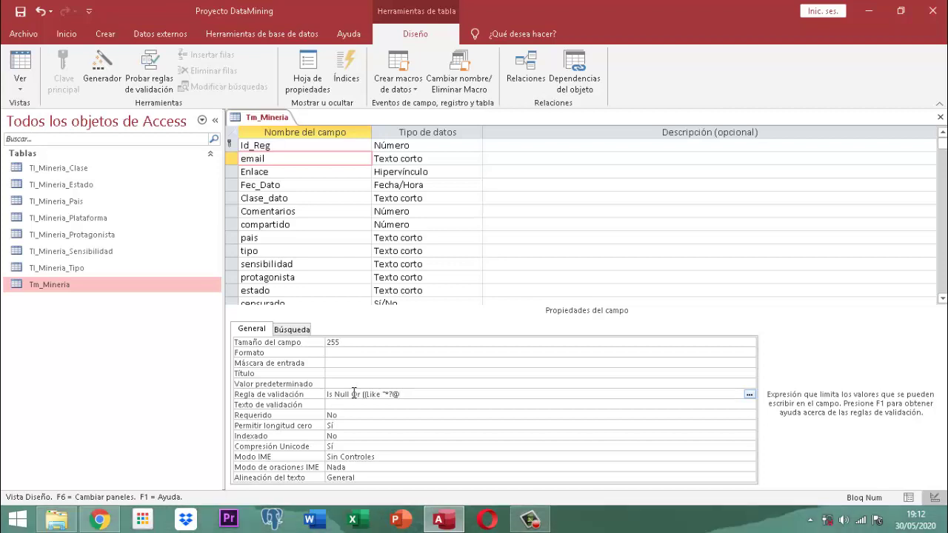
{"action": "type", "text": "?*."}
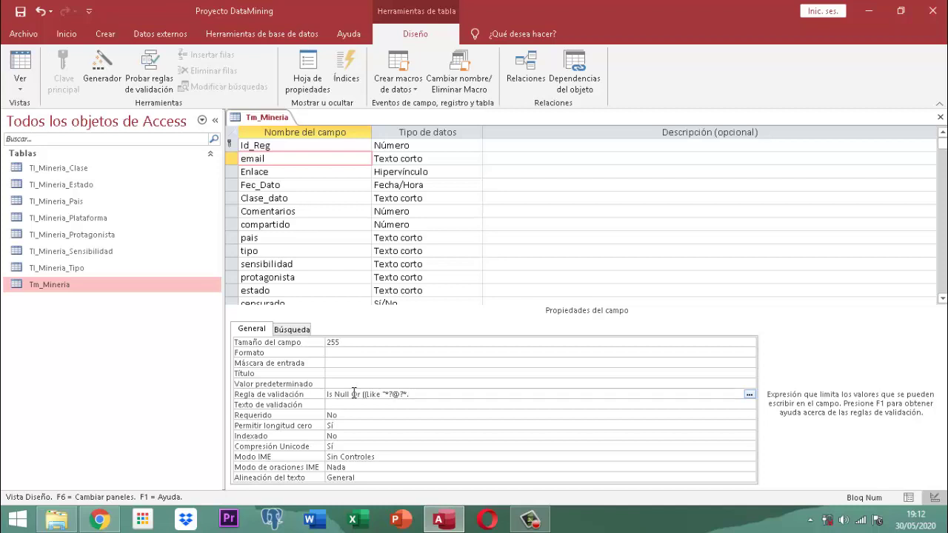
{"action": "type", "text": "?*\""}
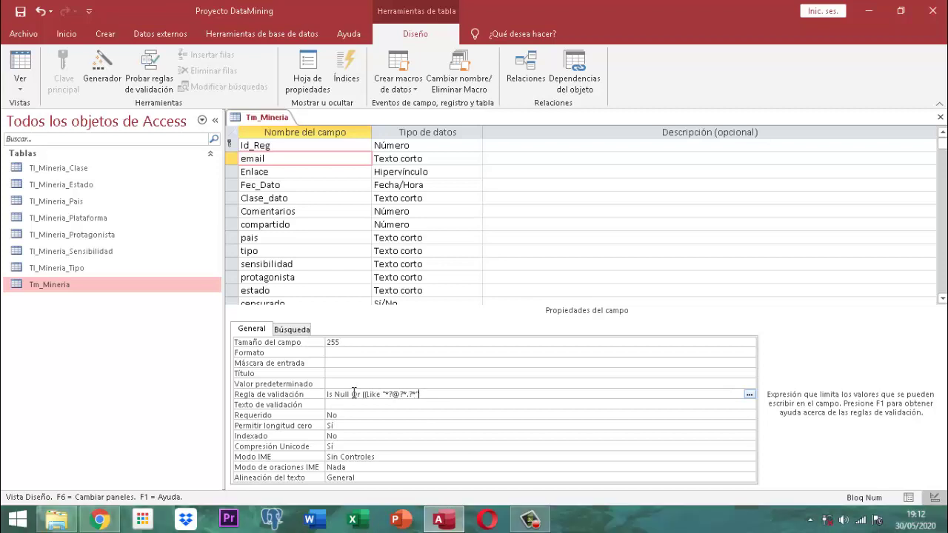
{"action": "type", "text": ")"}
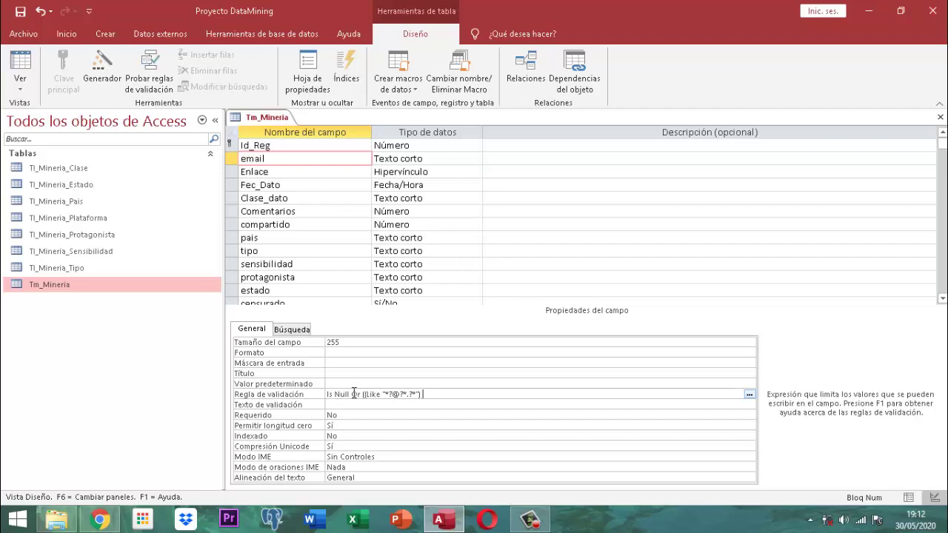
{"action": "type", "text": " and"}
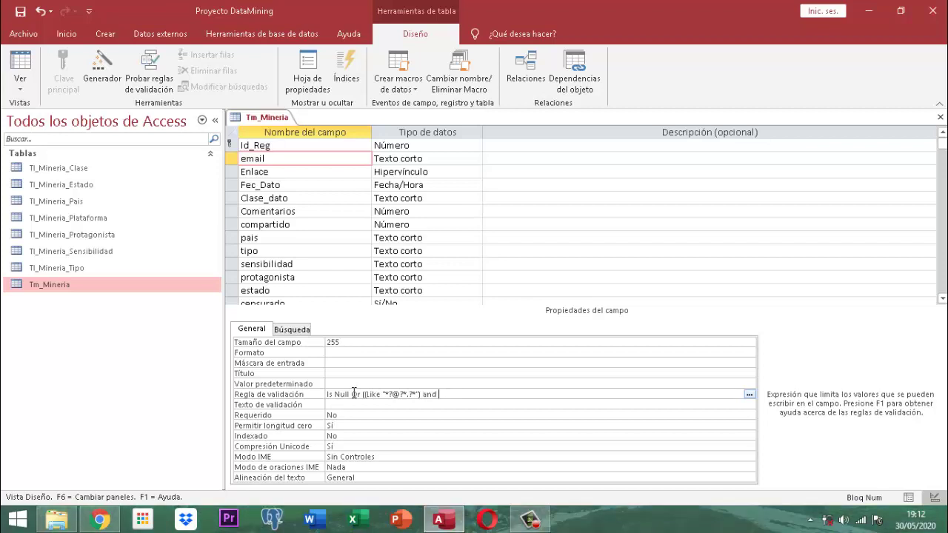
{"action": "type", "text": " ("}
{"action": "type", "text": "No"}
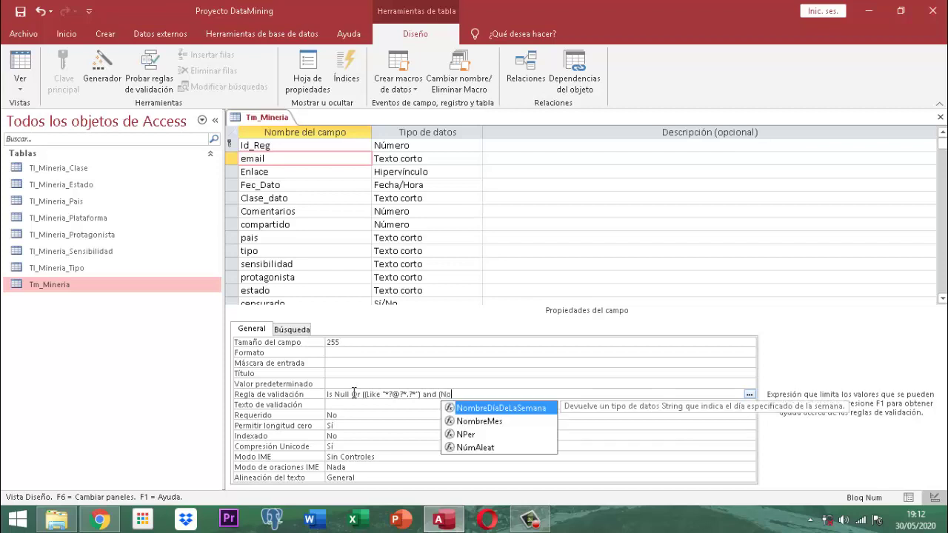
{"action": "type", "text": "t like"}
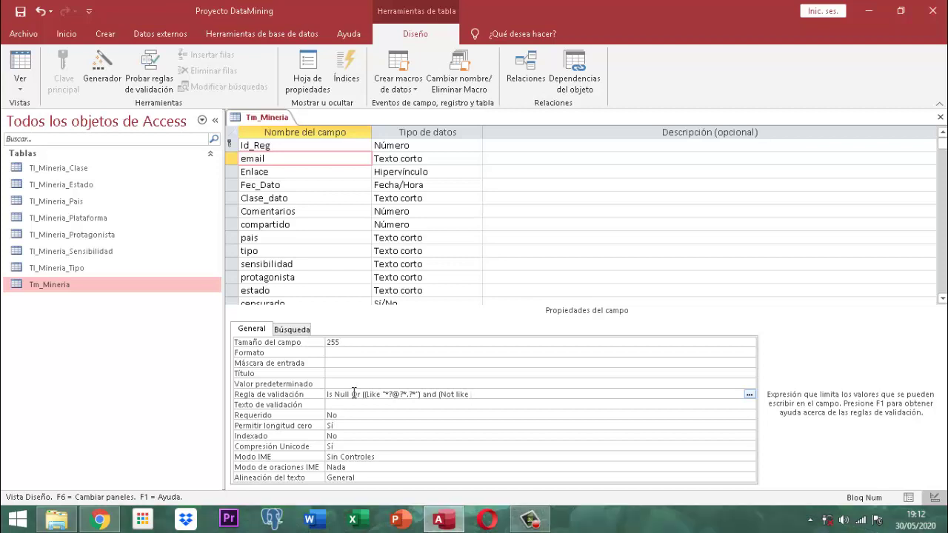
{"action": "type", "text": " \"*[;"}
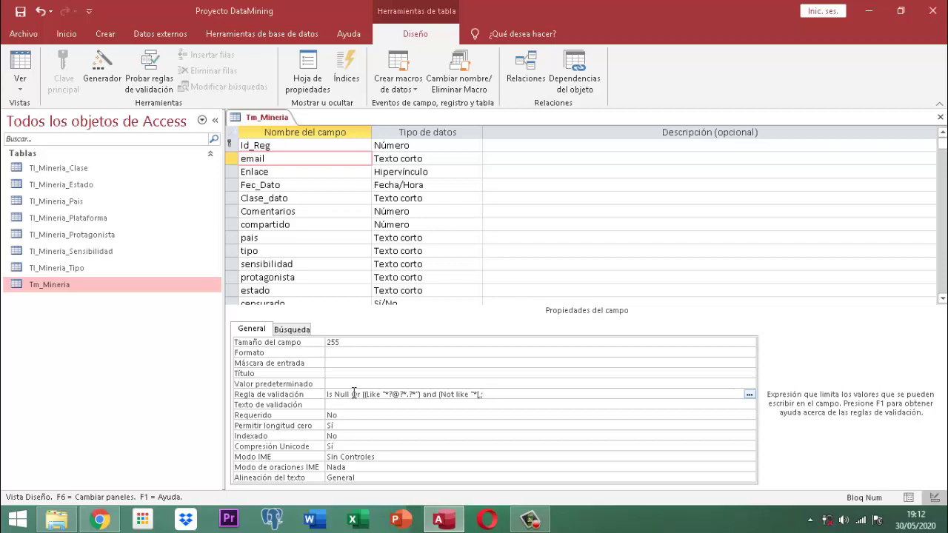
{"action": "key", "text": "alt"}
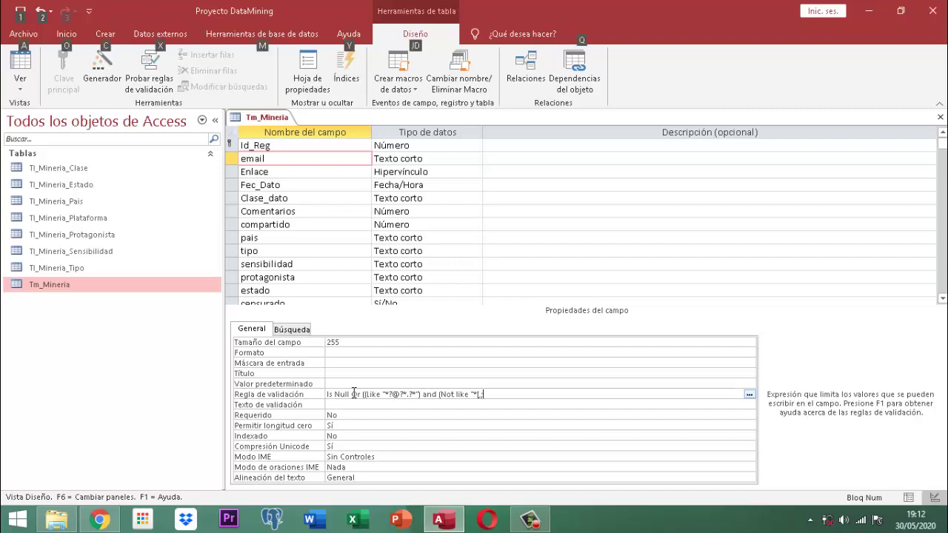
{"action": "key", "text": "alt"}
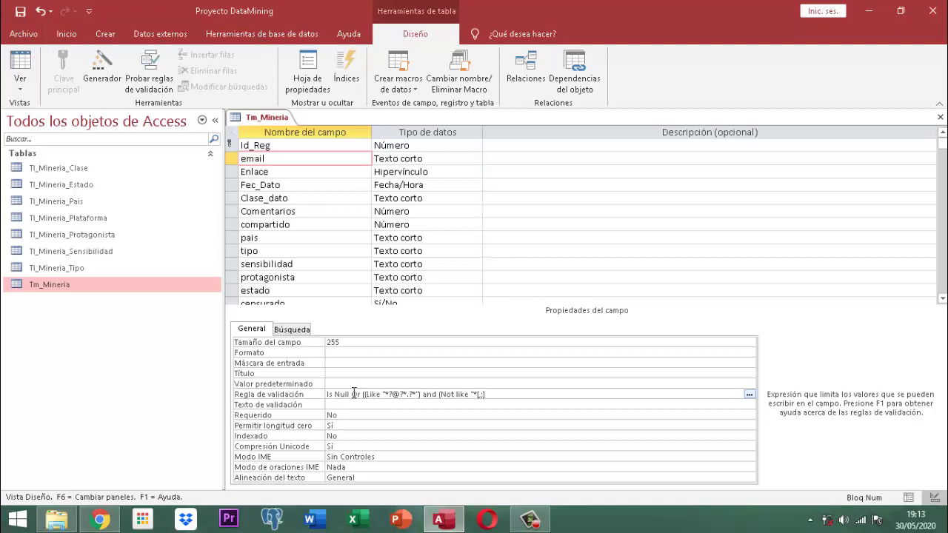
{"action": "type", "text": "*\")"}
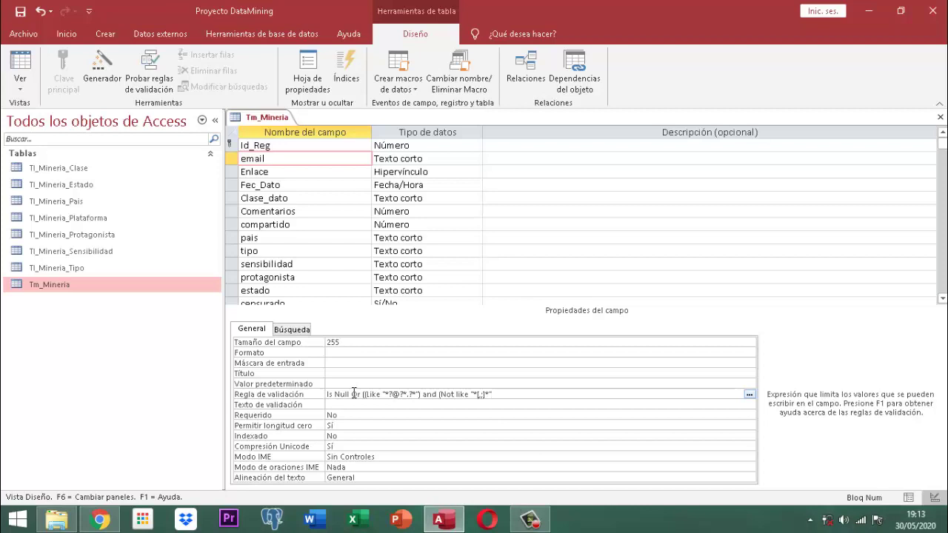
{"action": "type", "text": ")"}
{"action": "key", "text": "Return"}
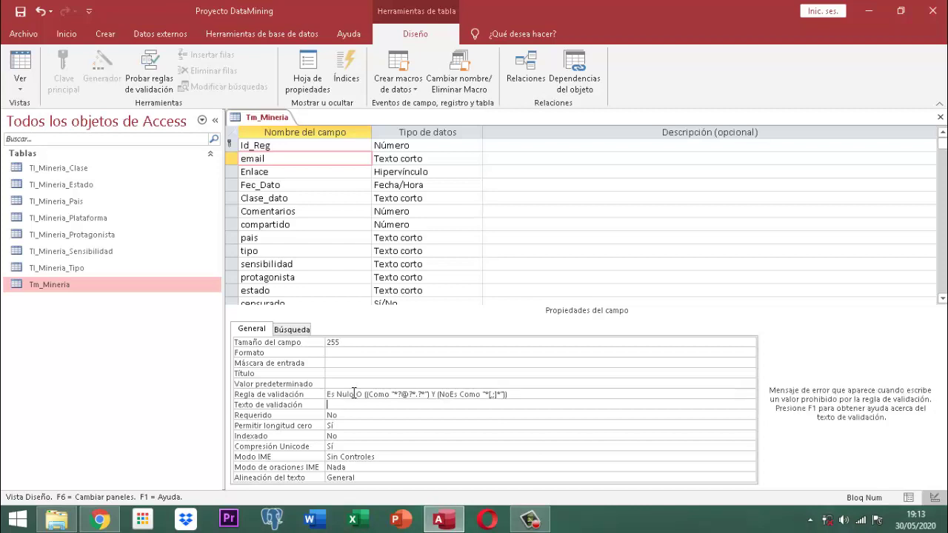
- Minimise the windows, launch Pointofix from the desktop, and restore Access
{"action": "left_click", "coordinate": [870, 12]}
{"action": "left_click", "coordinate": [884, 12]}
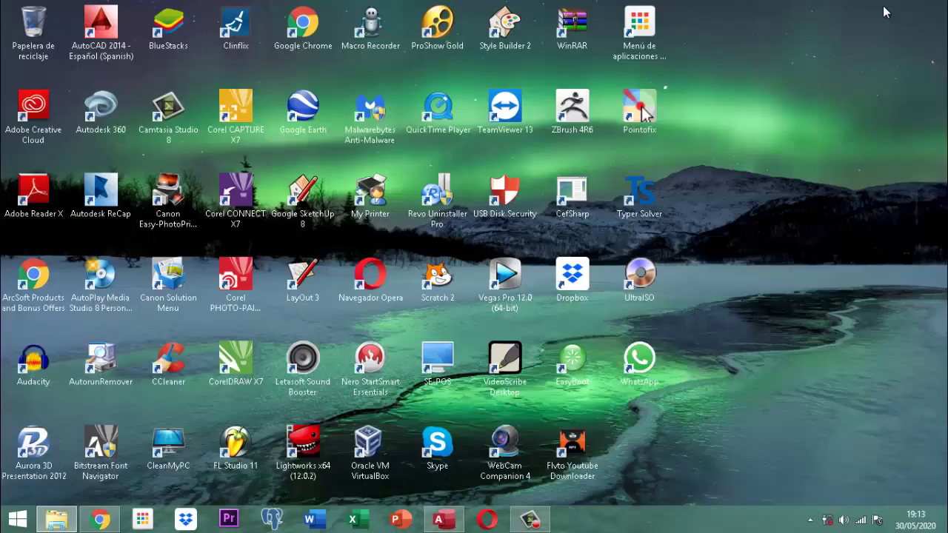
{"action": "double_click", "coordinate": [643, 110]}
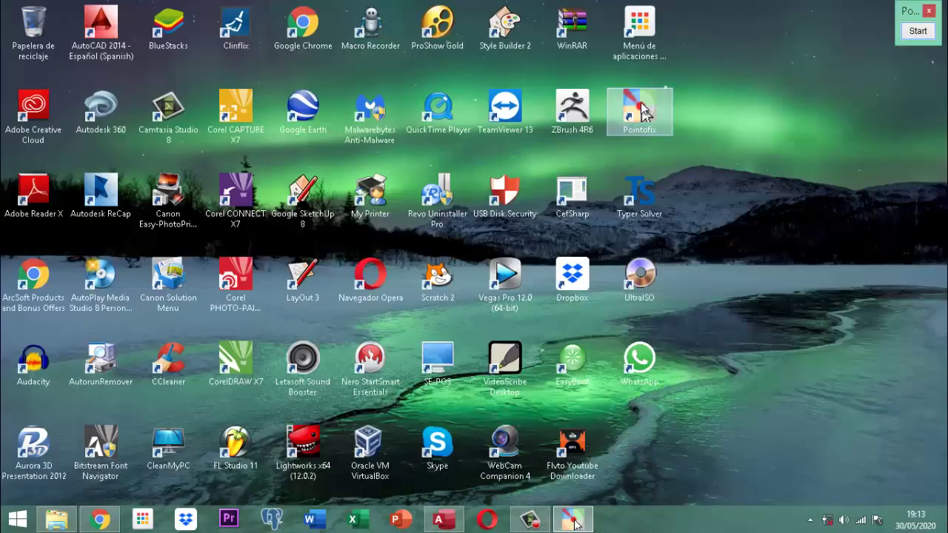
{"action": "left_click", "coordinate": [441, 520]}
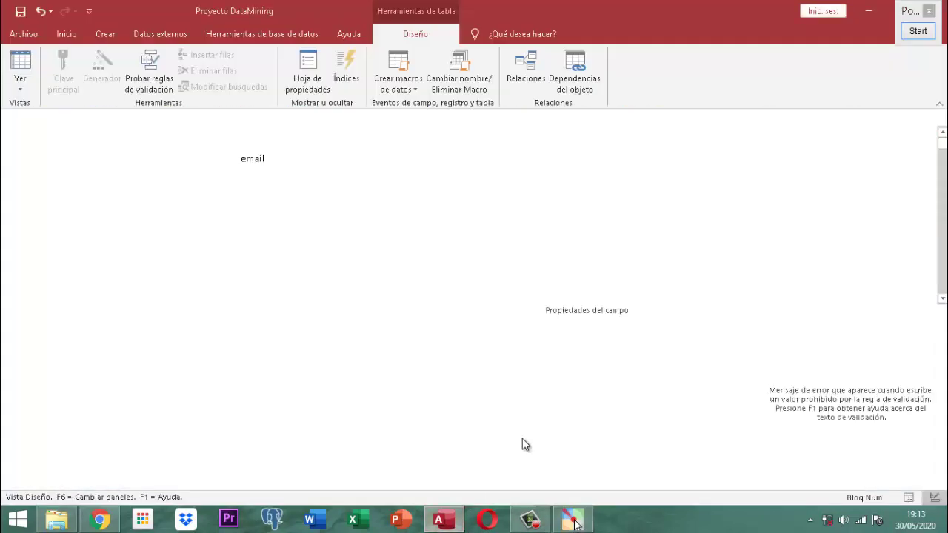
- Start Pointofix and magnify the email validation rule to inspect it, then press Fertig
{"action": "left_click", "coordinate": [575, 522]}
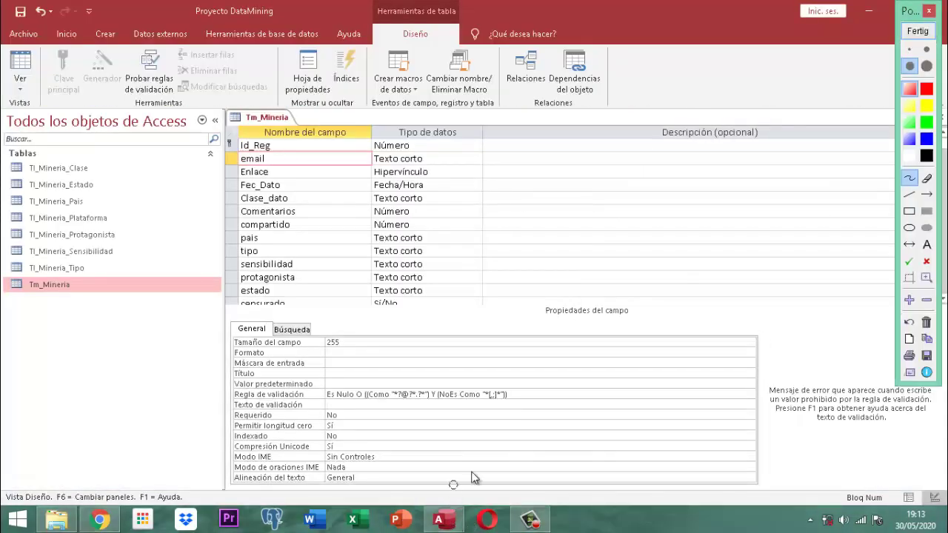
{"action": "scroll", "coordinate": [514, 399], "scroll_direction": "up", "scroll_amount": 3}
{"action": "left_click_drag", "start_coordinate": [483, 403], "coordinate": [692, 343]}
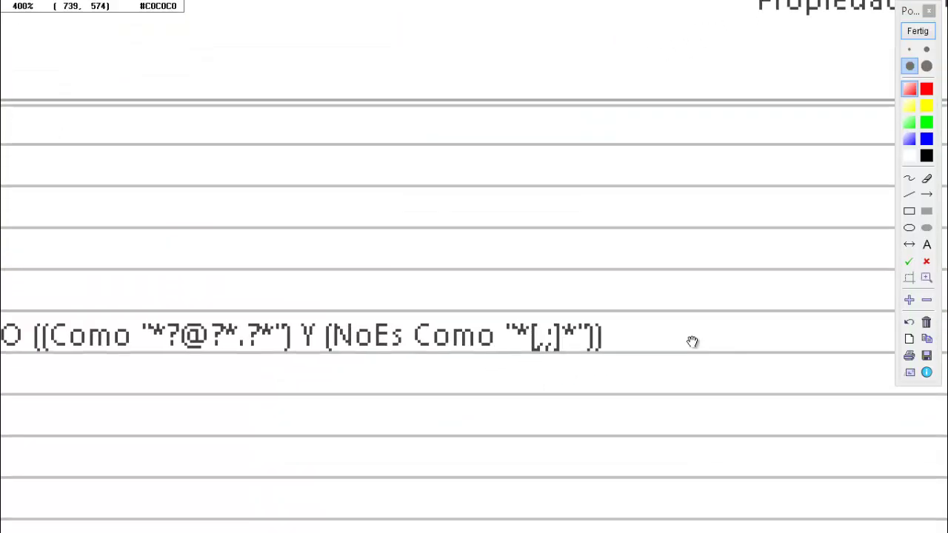
{"action": "left_click_drag", "start_coordinate": [296, 400], "coordinate": [685, 294]}
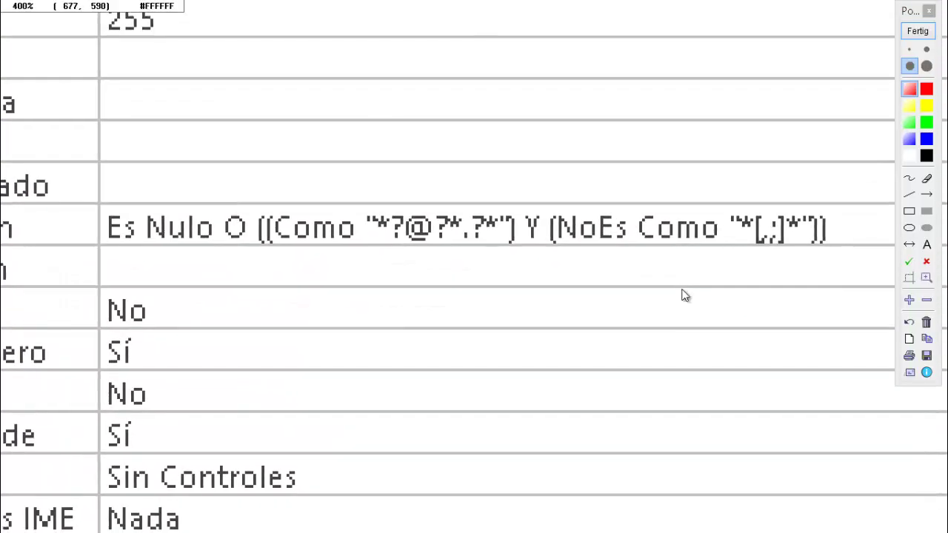
{"action": "scroll", "coordinate": [684, 294], "scroll_direction": "up", "scroll_amount": 1}
{"action": "scroll", "coordinate": [668, 295], "scroll_direction": "down", "scroll_amount": 1}
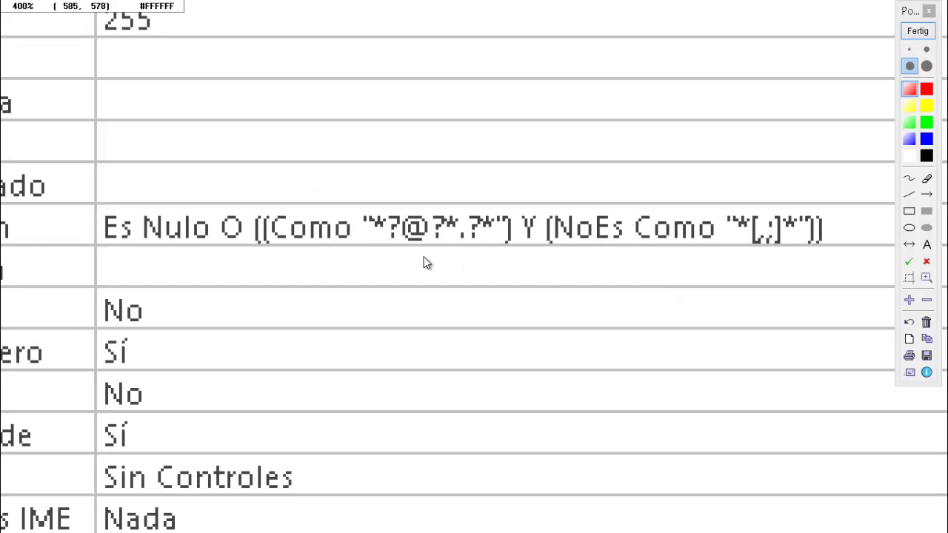
{"action": "left_click_drag", "start_coordinate": [333, 277], "coordinate": [280, 259]}
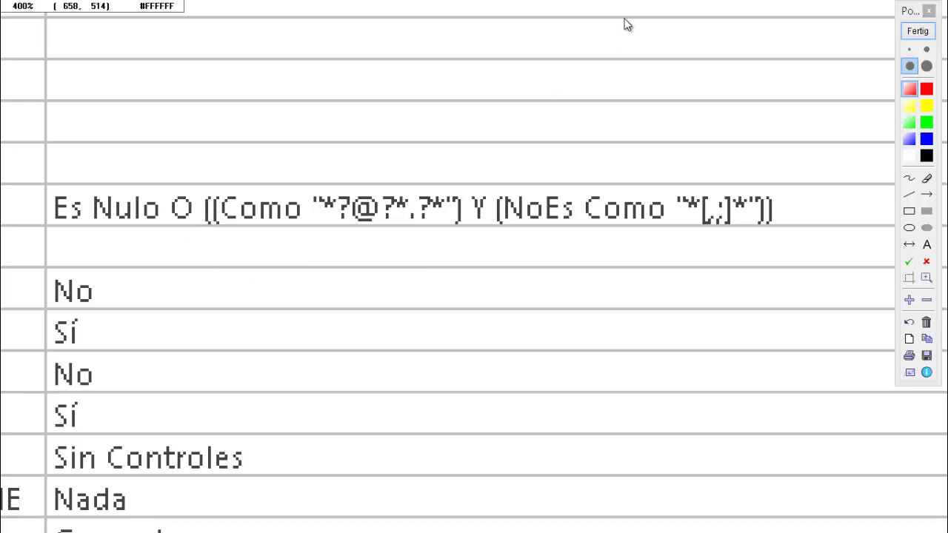
{"action": "left_click", "coordinate": [918, 32]}
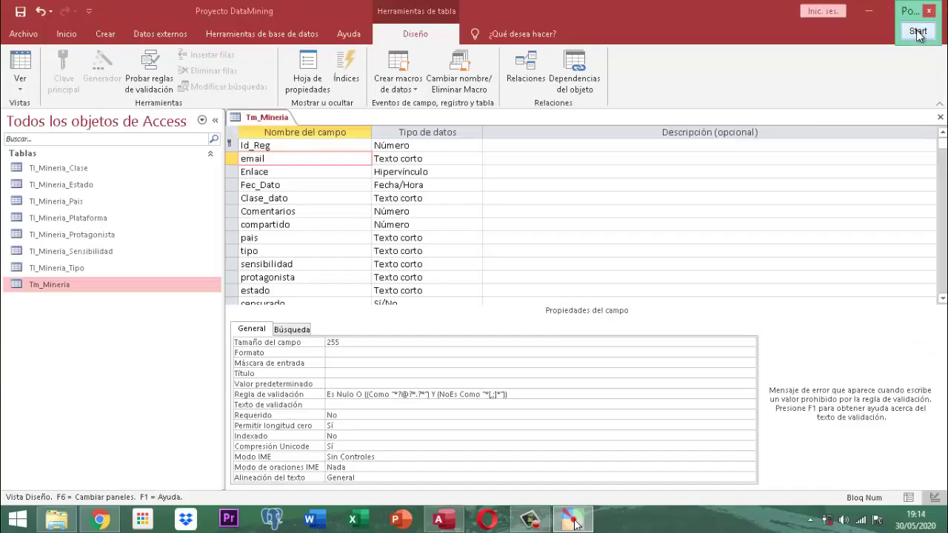
- Add 'r' after 'O' in the validation rule and commit so Access converts it to O
{"action": "left_click", "coordinate": [361, 395]}
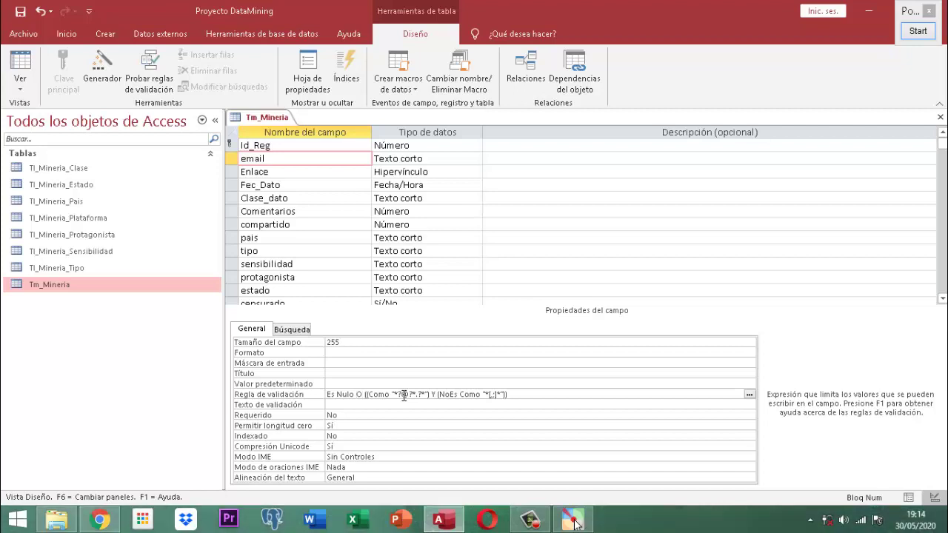
{"action": "type", "text": "r"}
{"action": "key", "text": "BackSpace"}
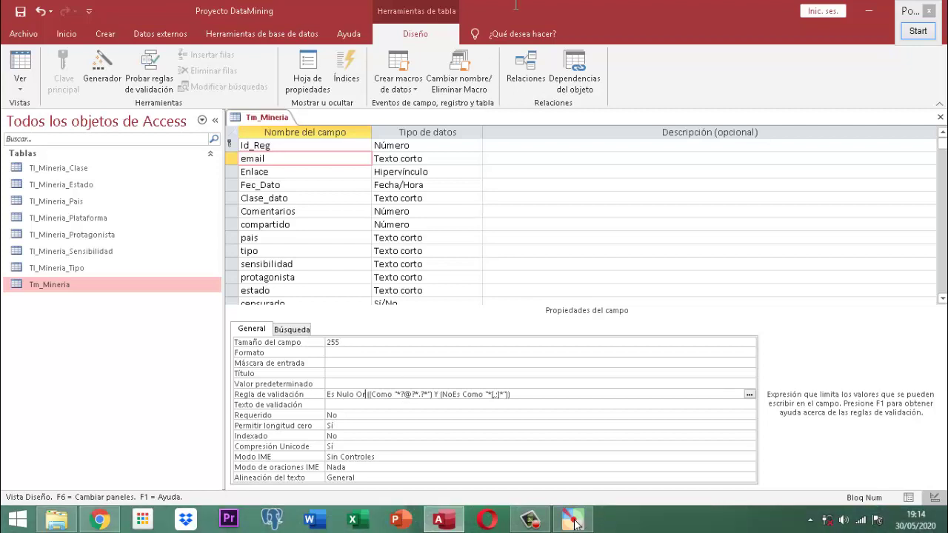
{"action": "left_click", "coordinate": [919, 31]}
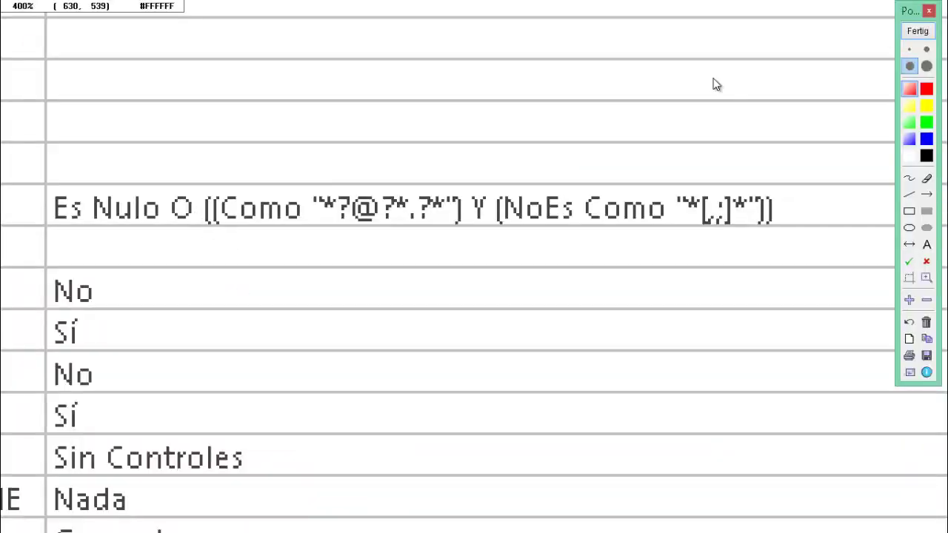
{"action": "left_click", "coordinate": [918, 32]}
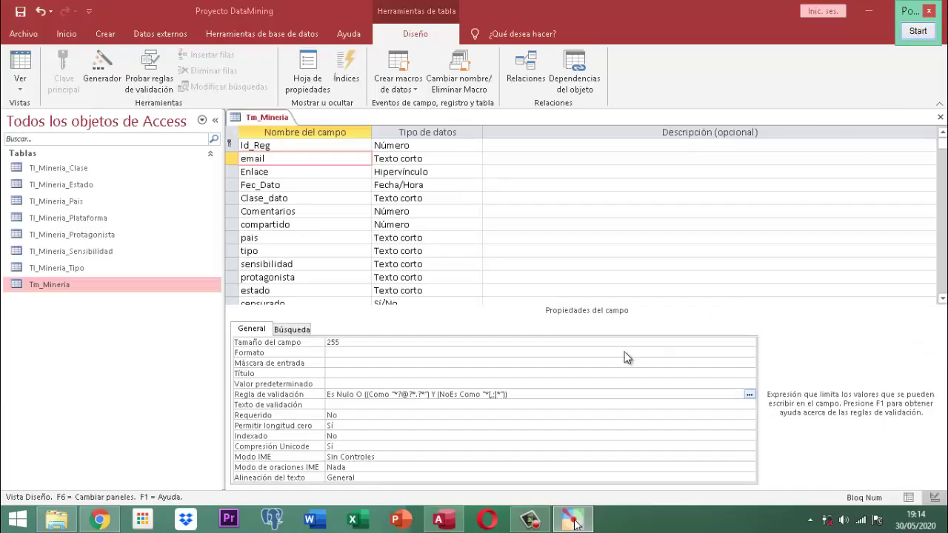
{"action": "left_click", "coordinate": [526, 396]}
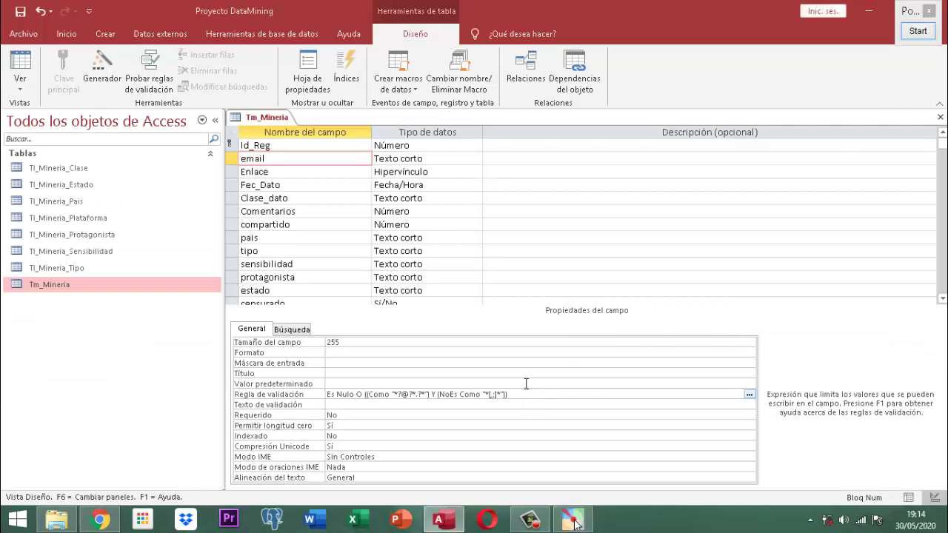
{"action": "left_click", "coordinate": [527, 383]}
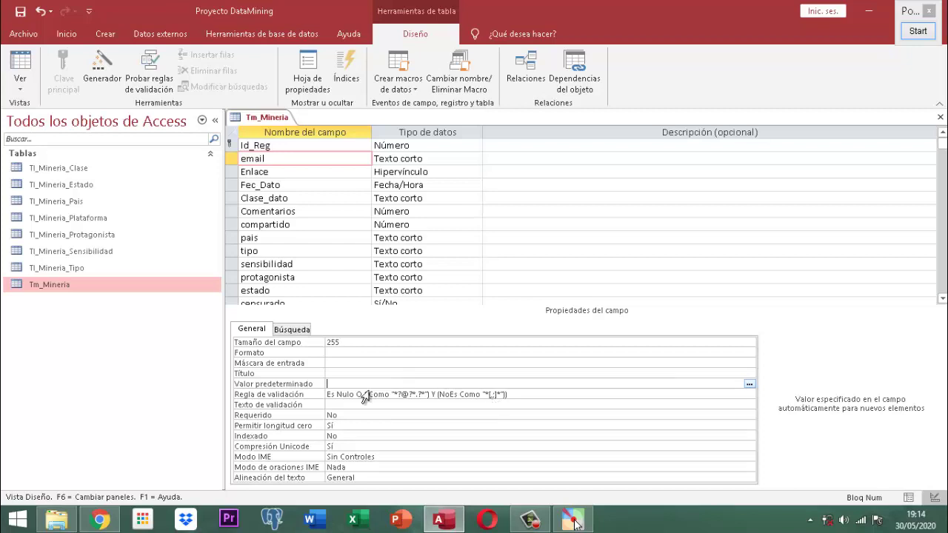
{"action": "mouse_move", "coordinate": [362, 395]}
{"action": "left_click", "coordinate": [403, 394]}
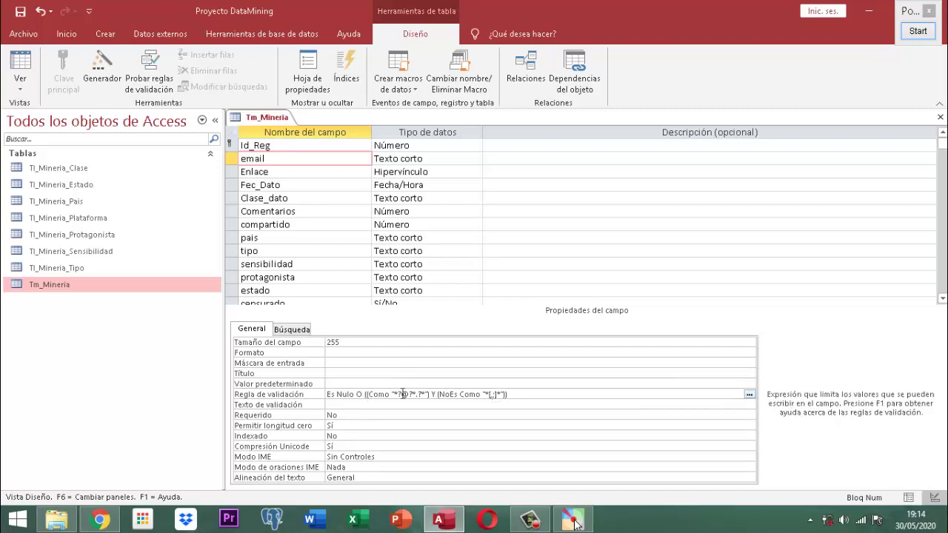
{"action": "type", "text": "r"}
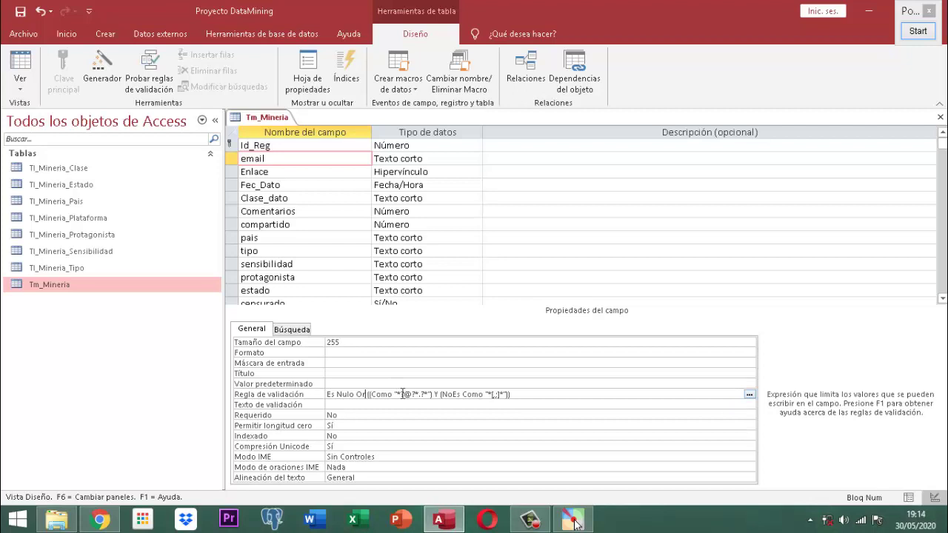
{"action": "left_click", "coordinate": [527, 382]}
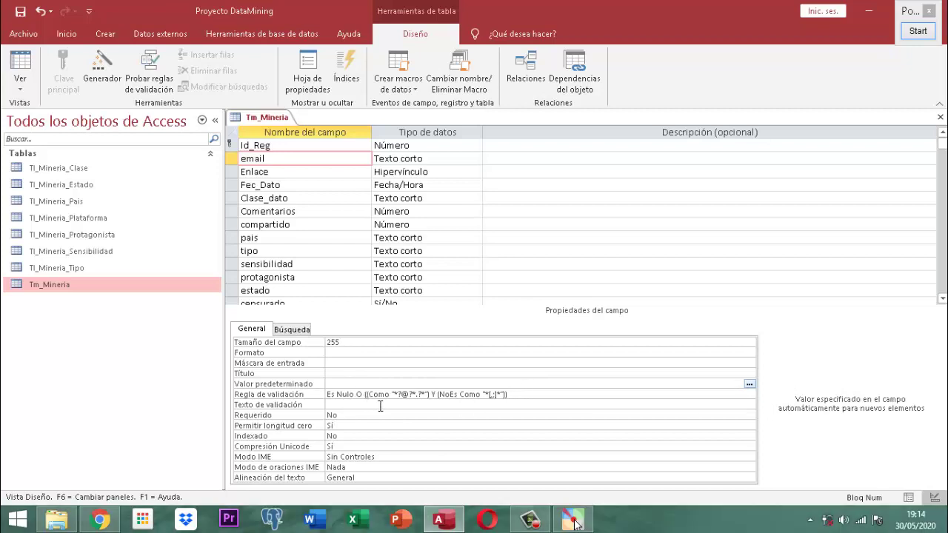
{"action": "left_click", "coordinate": [923, 34]}
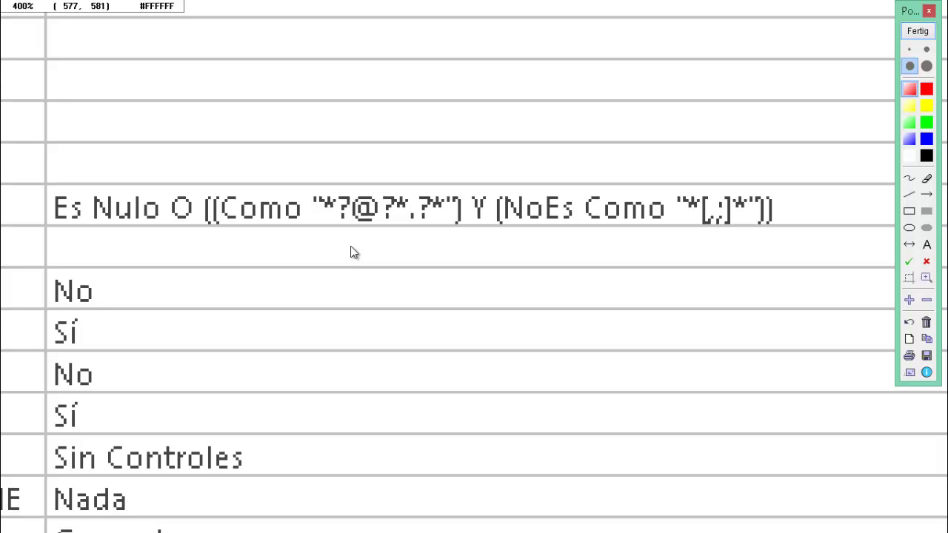
{"action": "scroll", "coordinate": [329, 214], "scroll_direction": "up", "scroll_amount": 1}
{"action": "scroll", "coordinate": [328, 215], "scroll_direction": "up", "scroll_amount": 5}
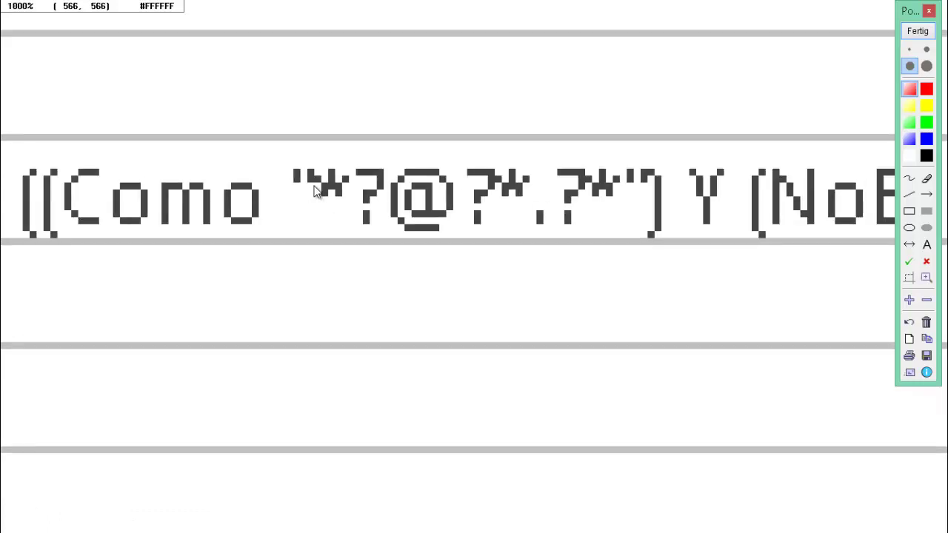
{"action": "scroll", "coordinate": [341, 196], "scroll_direction": "down", "scroll_amount": 4}
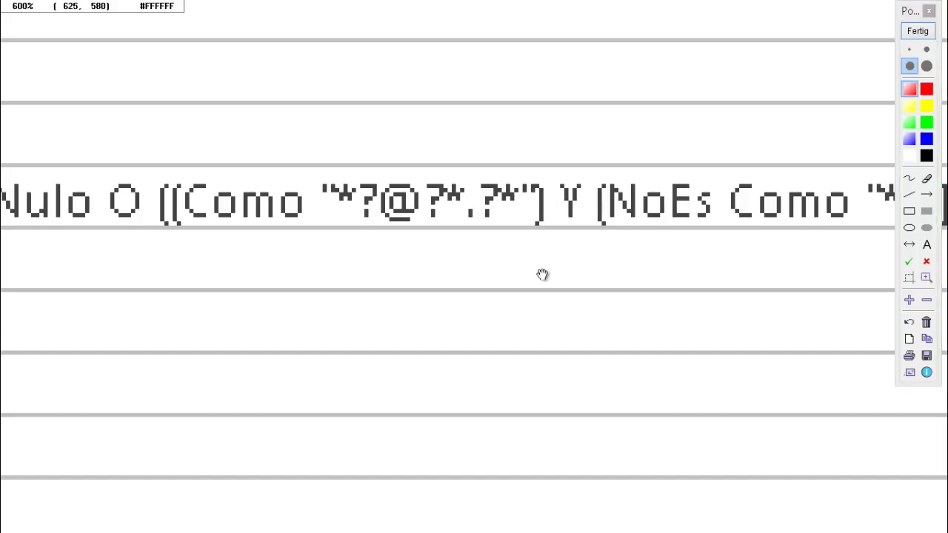
{"action": "left_click_drag", "start_coordinate": [541, 275], "coordinate": [271, 273]}
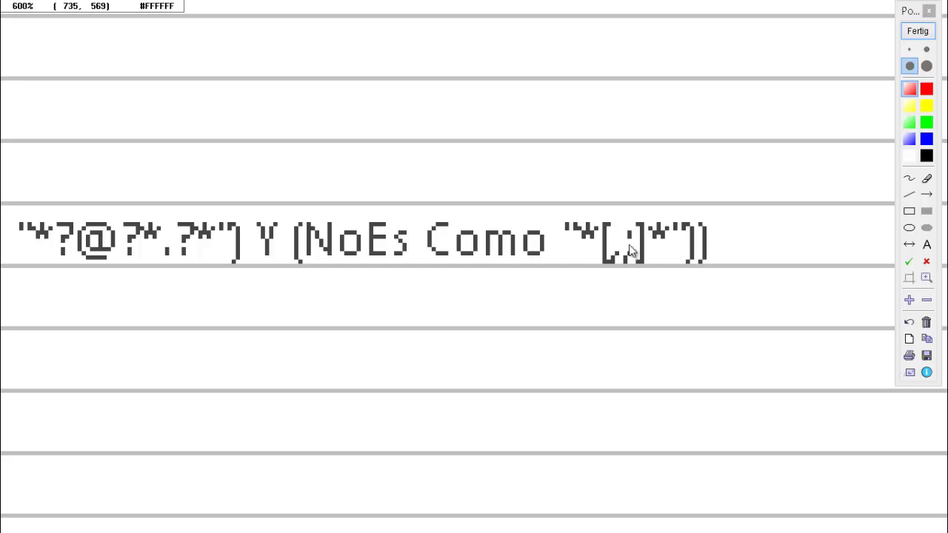
{"action": "left_click_drag", "start_coordinate": [396, 176], "coordinate": [894, 177]}
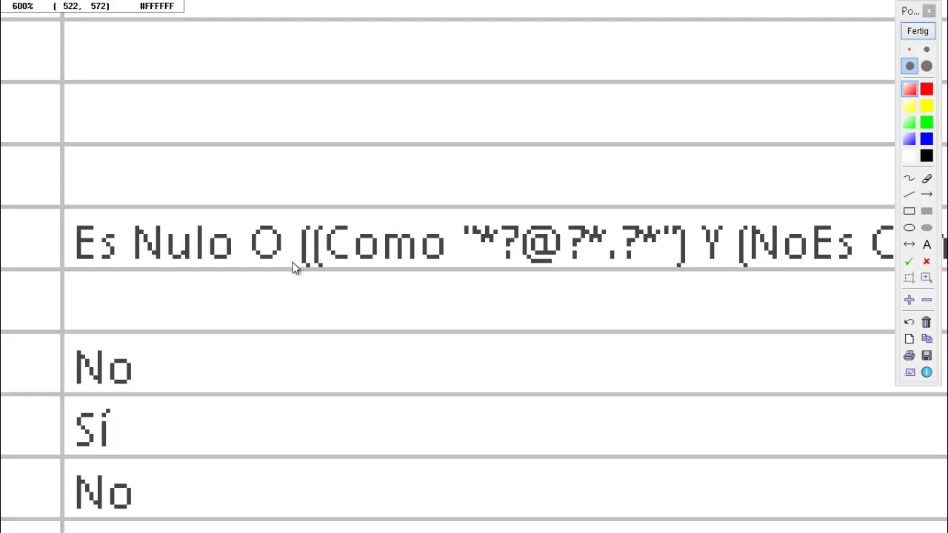
{"action": "left_click", "coordinate": [916, 35]}
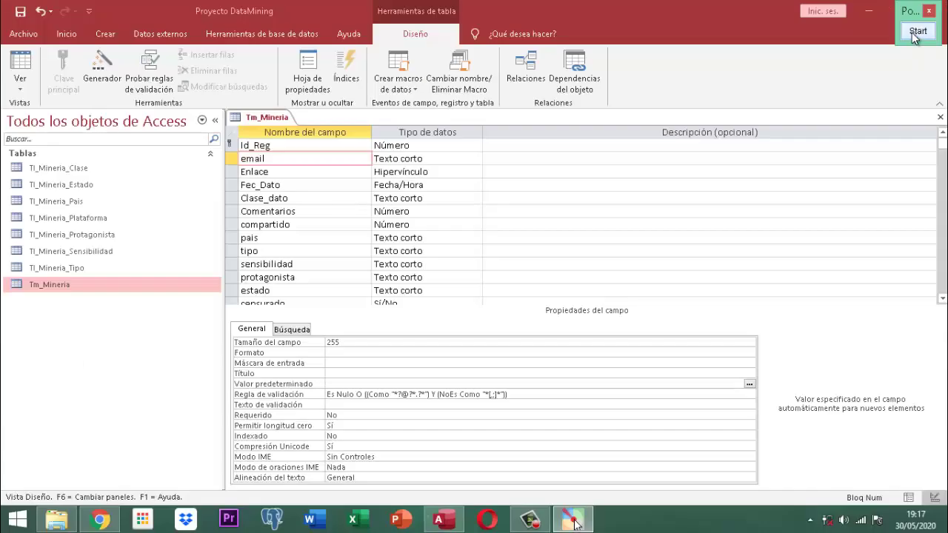
- Set email's validation text to 'Acabas de registrar un correo mal escrito observa te puede faltar el simbolo arroba'
{"action": "left_click", "coordinate": [346, 408]}
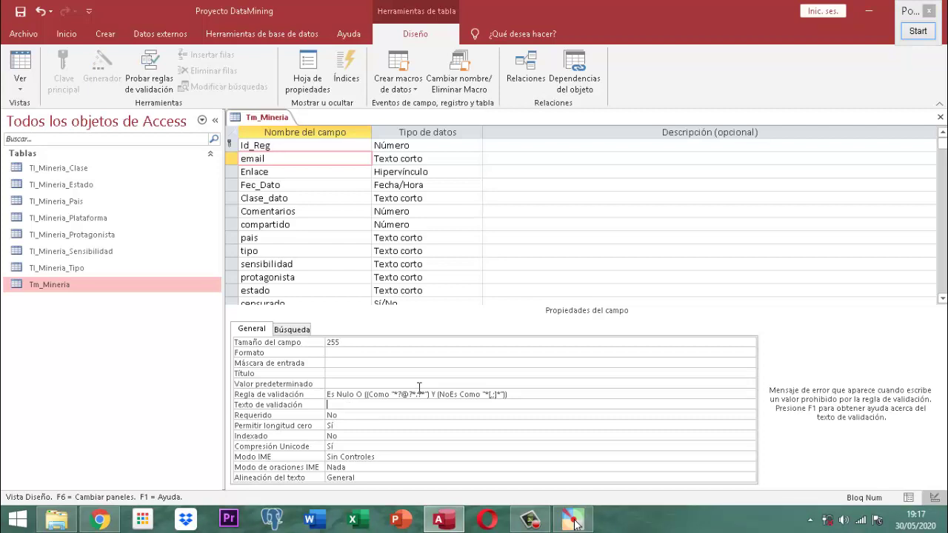
{"action": "type", "text": "Acabas de registrar u"}
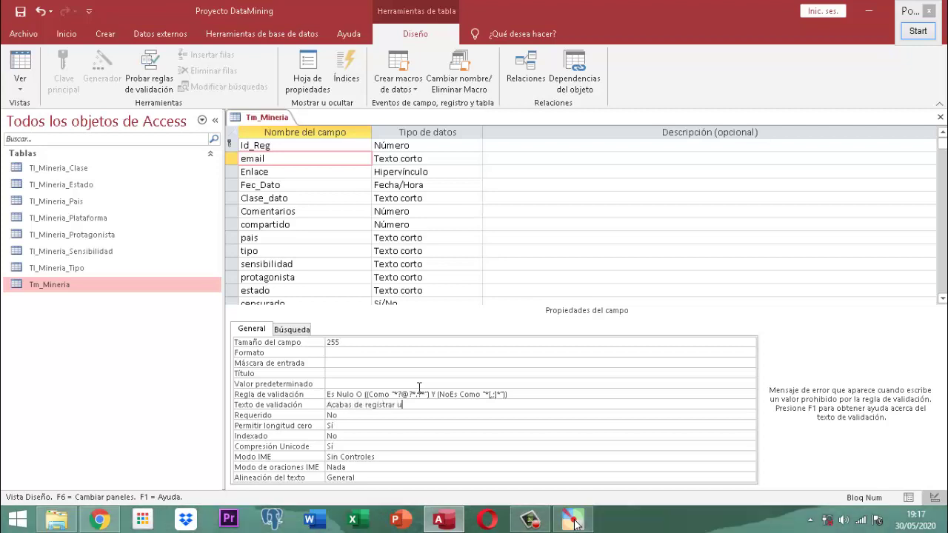
{"action": "type", "text": "n correo mal escrito observa te puede faltr"}
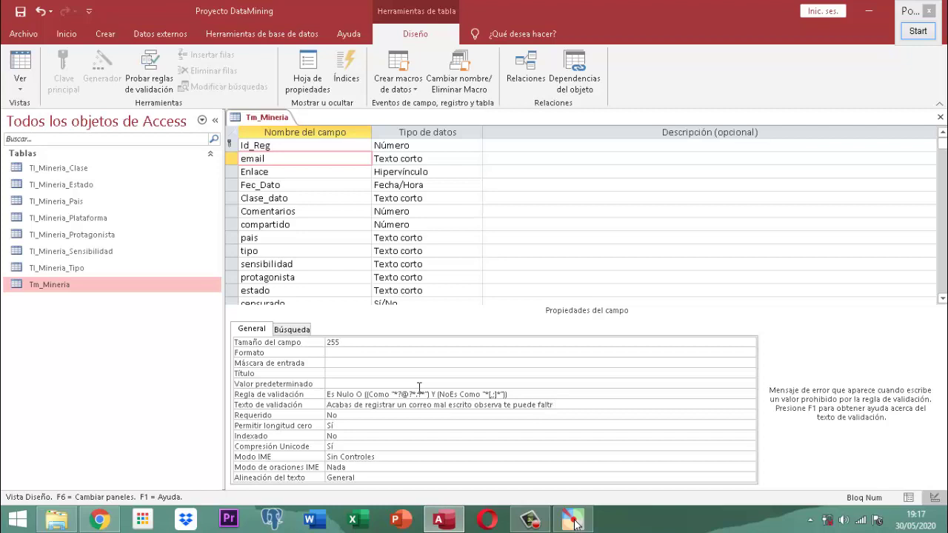
{"action": "key", "text": "BackSpace"}
{"action": "key", "text": "BackSpace"}
{"action": "type", "text": "t"}
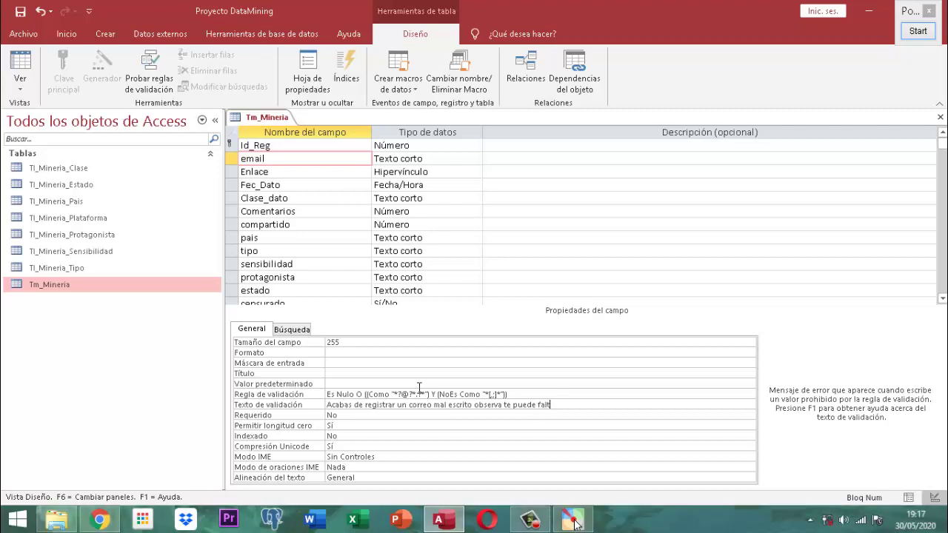
{"action": "type", "text": "ar el simbolo arroba"}
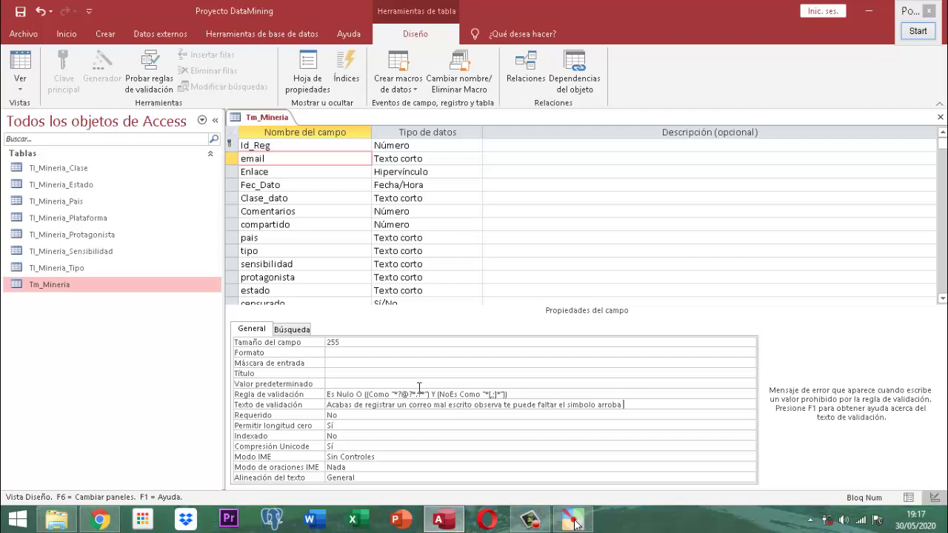
- Save the Tm_Mineria design, answering Sí to the data-integrity prompt
{"action": "right_click", "coordinate": [271, 120]}
{"action": "left_click", "coordinate": [275, 123]}
{"action": "left_click", "coordinate": [399, 305]}
{"action": "right_click", "coordinate": [255, 121]}
- Open Tm_Mineria's datasheet and enter an email lacking @ in record 1 to test the rule
{"action": "left_click", "coordinate": [288, 148]}
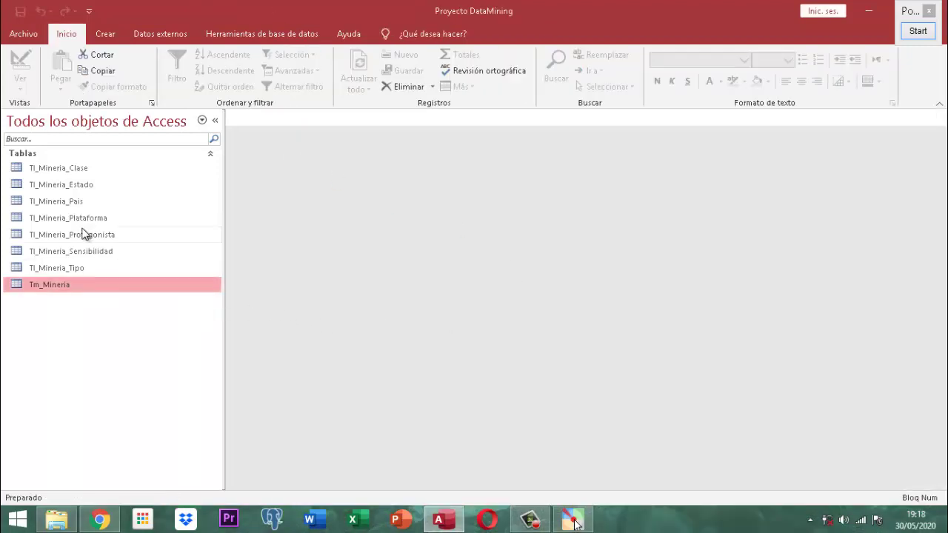
{"action": "double_click", "coordinate": [49, 286]}
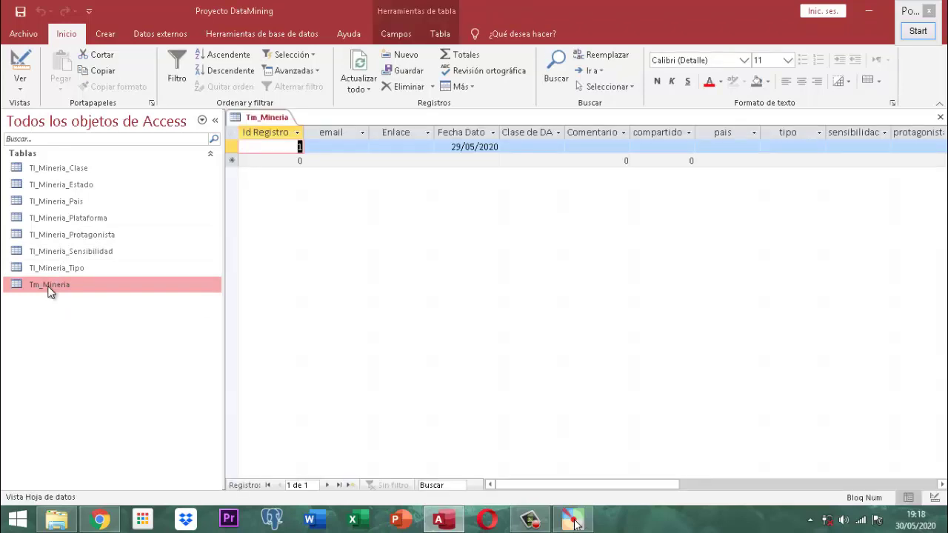
{"action": "type", "text": "1"}
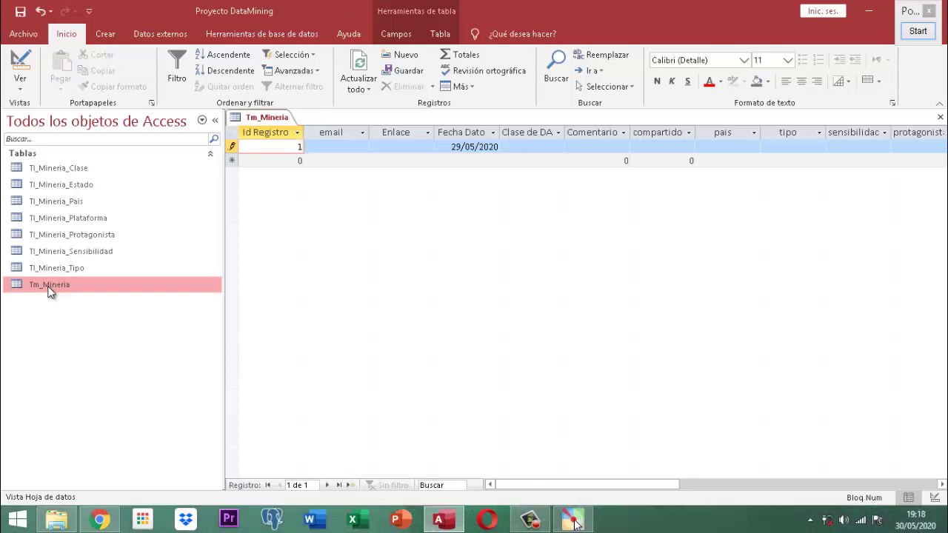
{"action": "key", "text": "Tab"}
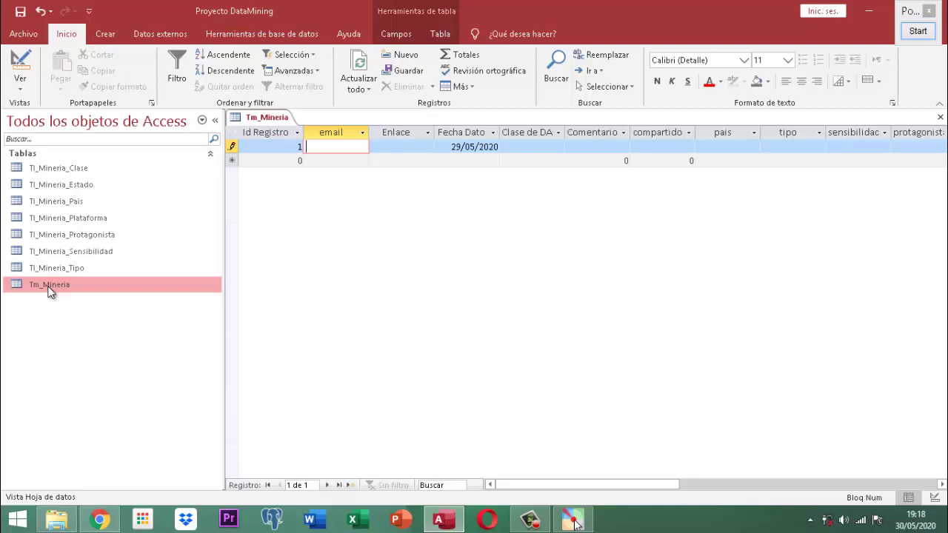
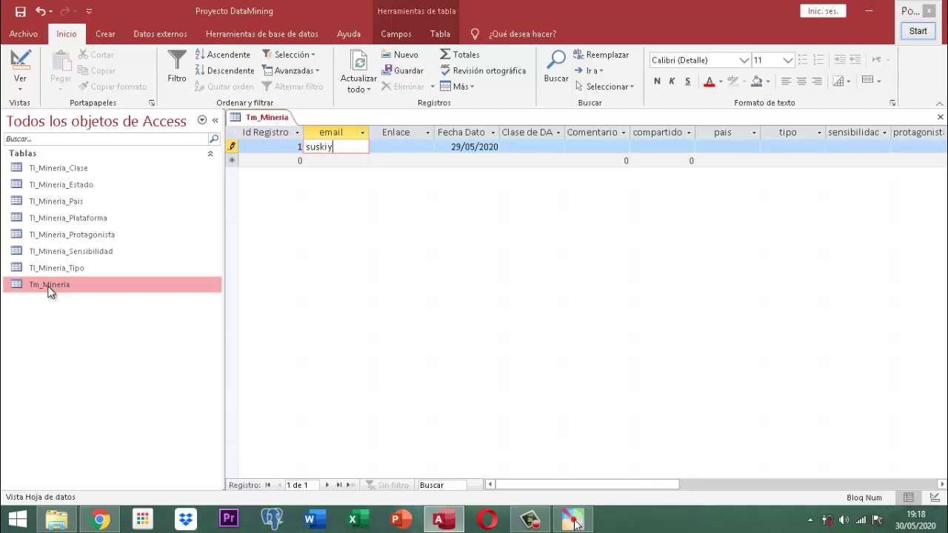
{"action": "key", "text": "Return"}
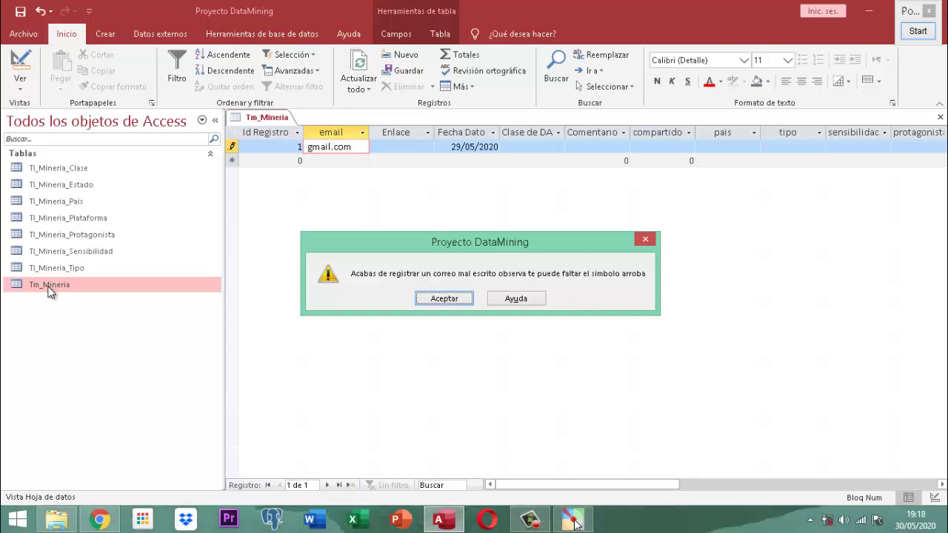
- Dismiss the arroba warning and delete the rejected email text
{"action": "key", "text": "Return"}
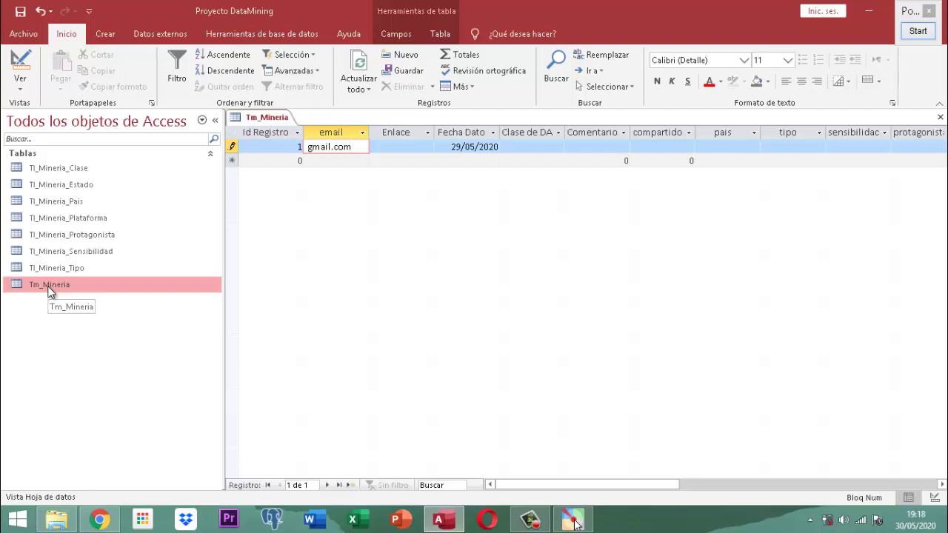
{"action": "key", "text": "shift+Home"}
{"action": "key", "text": "Delete"}
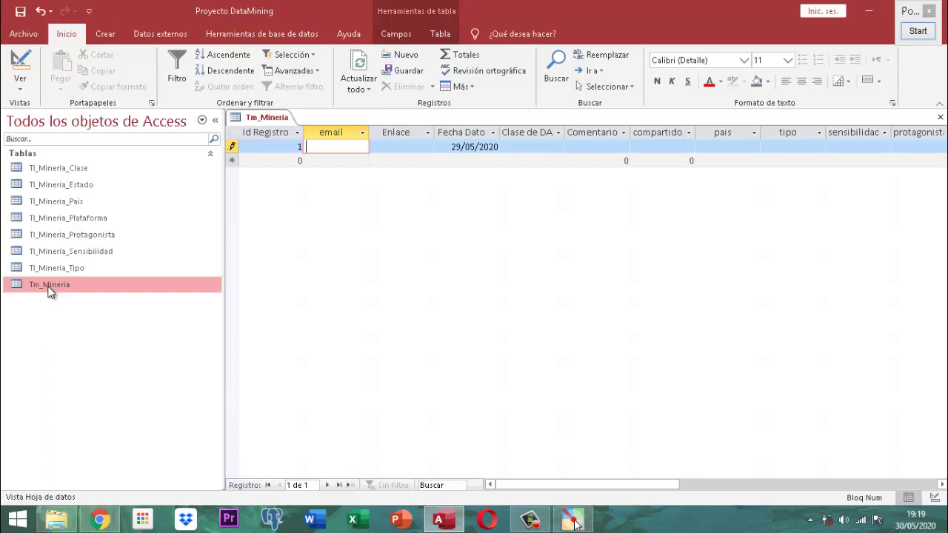
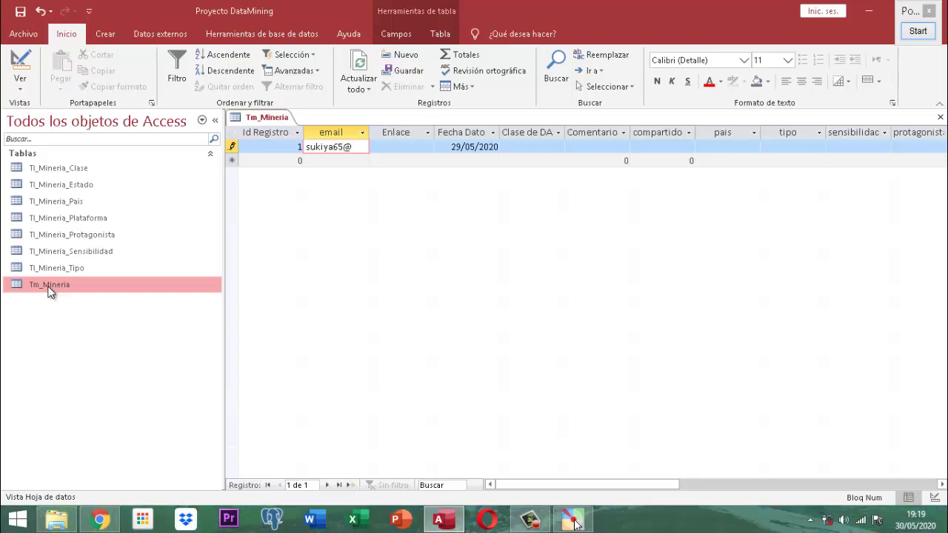
- Enter a valid gmail.com address in record 1's email and widen the email column
{"action": "key", "text": "Tab"}
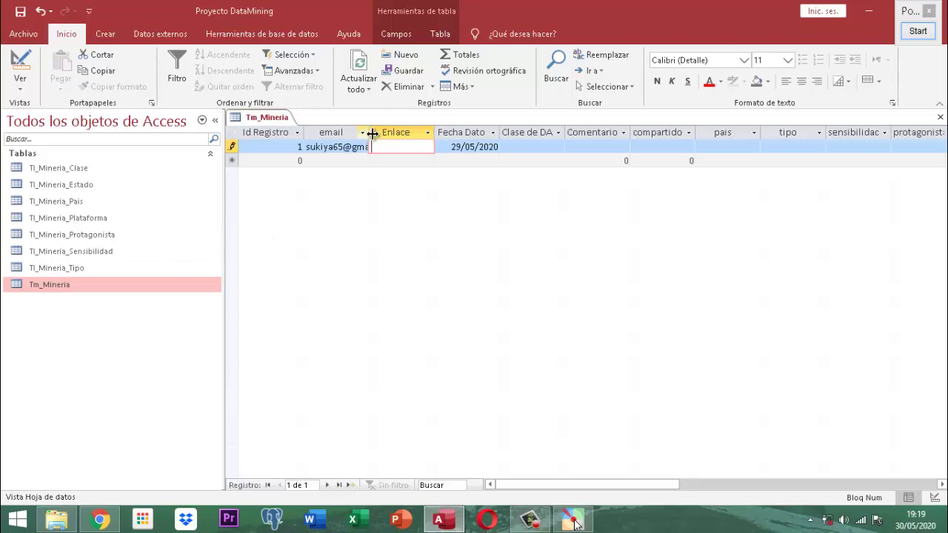
{"action": "left_click_drag", "start_coordinate": [368, 131], "coordinate": [430, 131]}
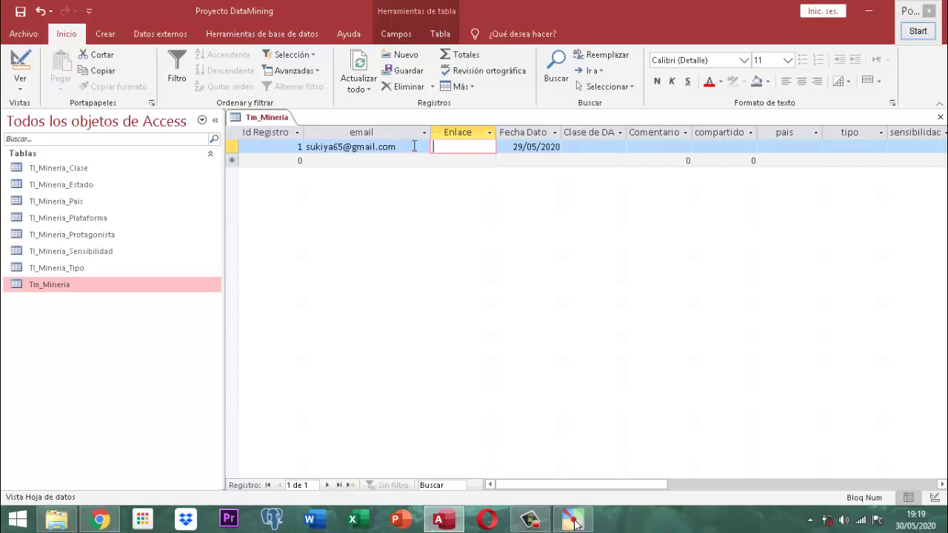
- Replace the email with an address lacking the domain dot, triggering the arroba warning
{"action": "left_click_drag", "start_coordinate": [415, 146], "coordinate": [291, 146]}
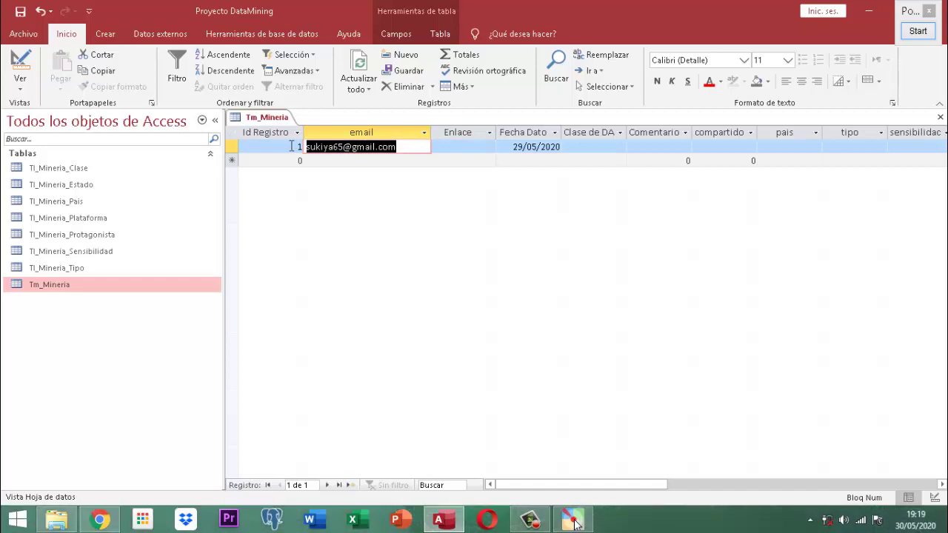
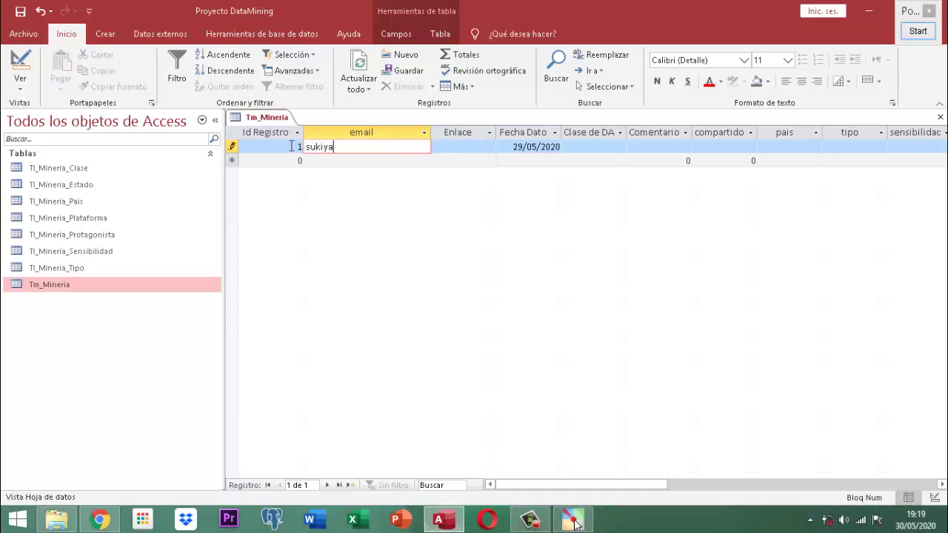
{"action": "left_click", "coordinate": [291, 146]}
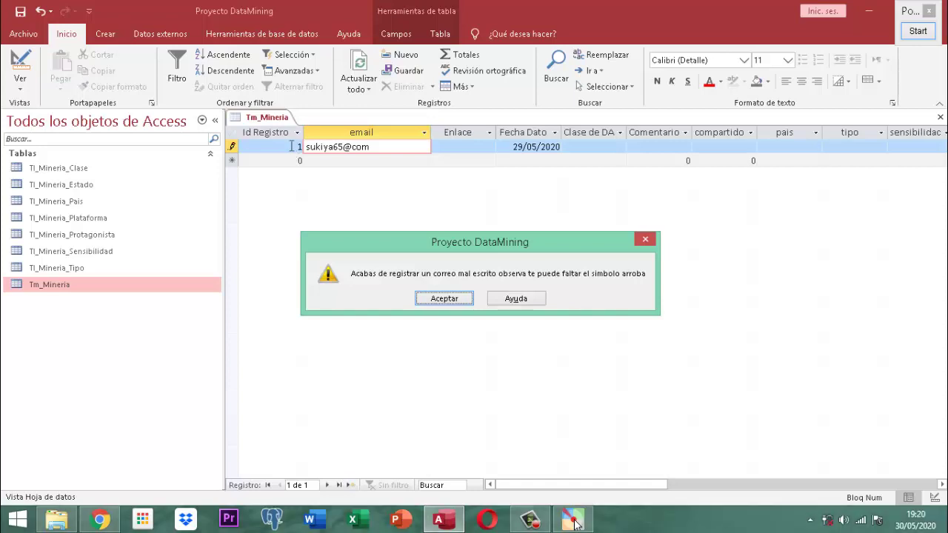
- Dismiss the warning and rework the domain part of record 1's email address
{"action": "key", "text": "Return"}
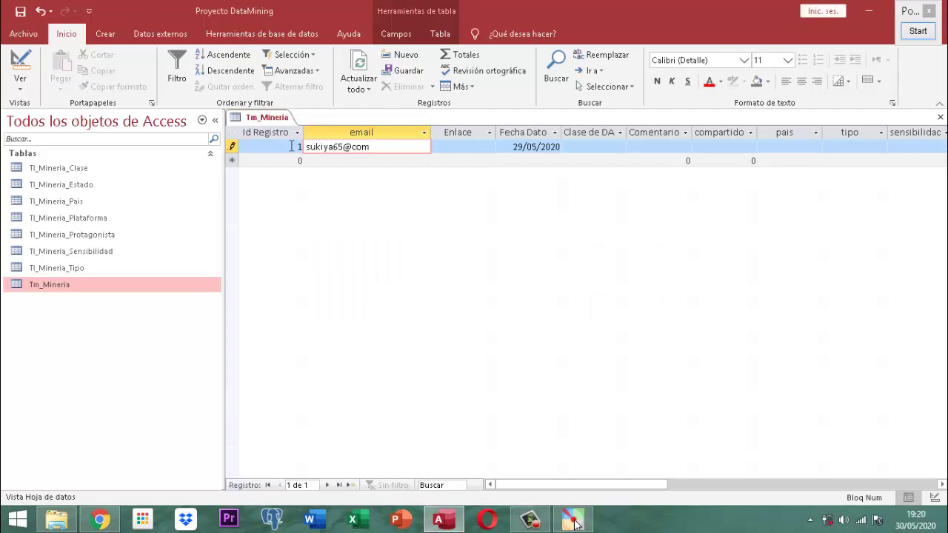
{"action": "key", "text": "BackSpace"}
{"action": "key", "text": "BackSpace"}
{"action": "key", "text": "BackSpace"}
{"action": "type", "text": "gamil"}
{"action": "left_click", "coordinate": [293, 150]}
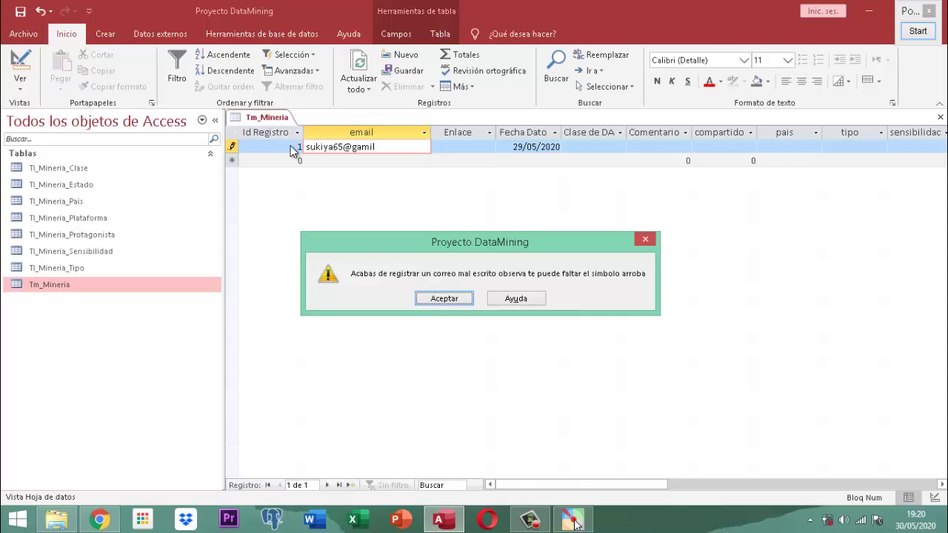
{"action": "key", "text": "Return"}
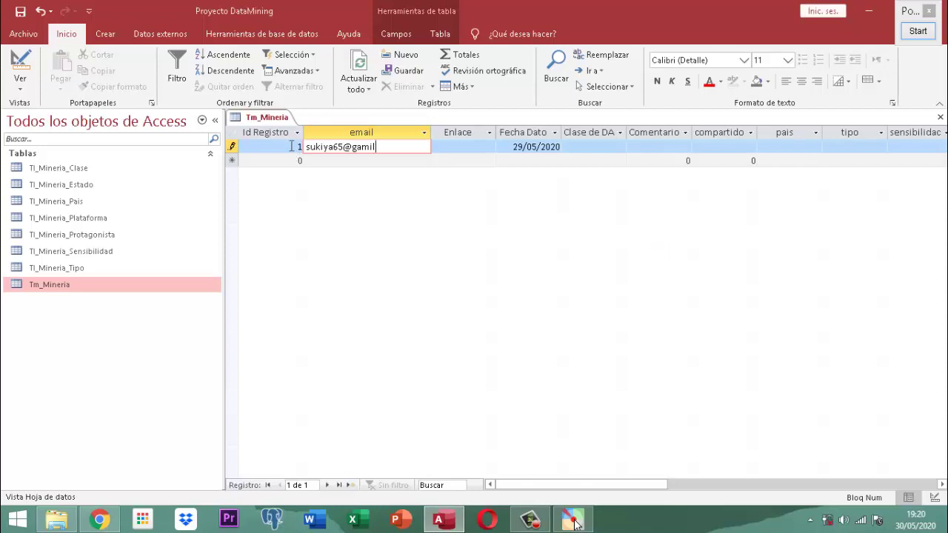
{"action": "type", "text": "."}
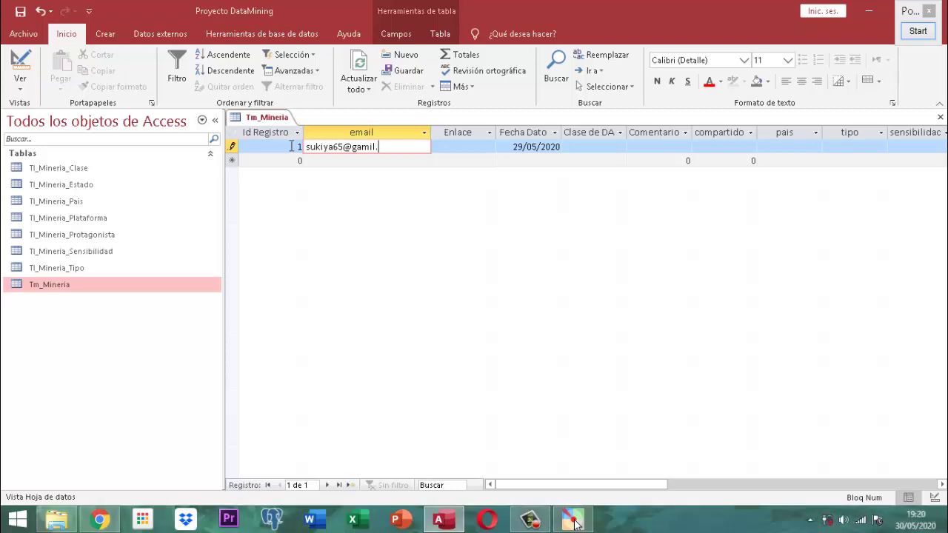
{"action": "type", "text": "com"}
- Retype record 1's complete gmail.com e-mail address so it passes validation
{"action": "key", "text": "BackSpace"}
{"action": "key", "text": "BackSpace"}
{"action": "key", "text": "BackSpace"}
{"action": "type", "text": "tk"}
{"action": "key", "text": "Tab"}
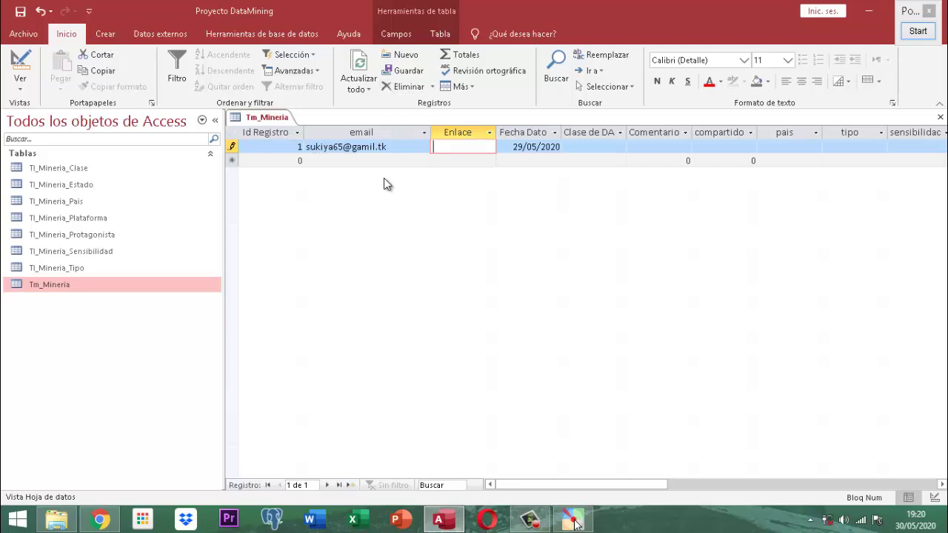
{"action": "key", "text": "shift+Tab"}
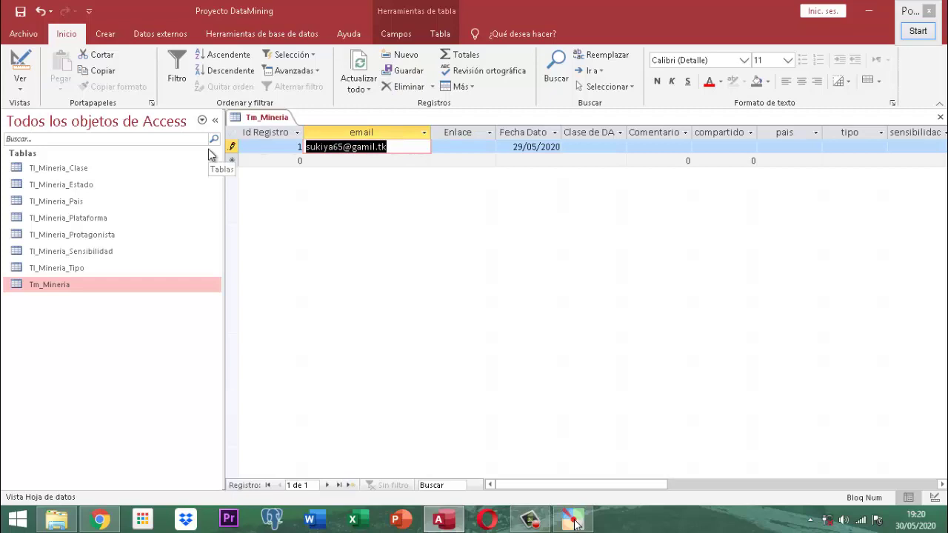
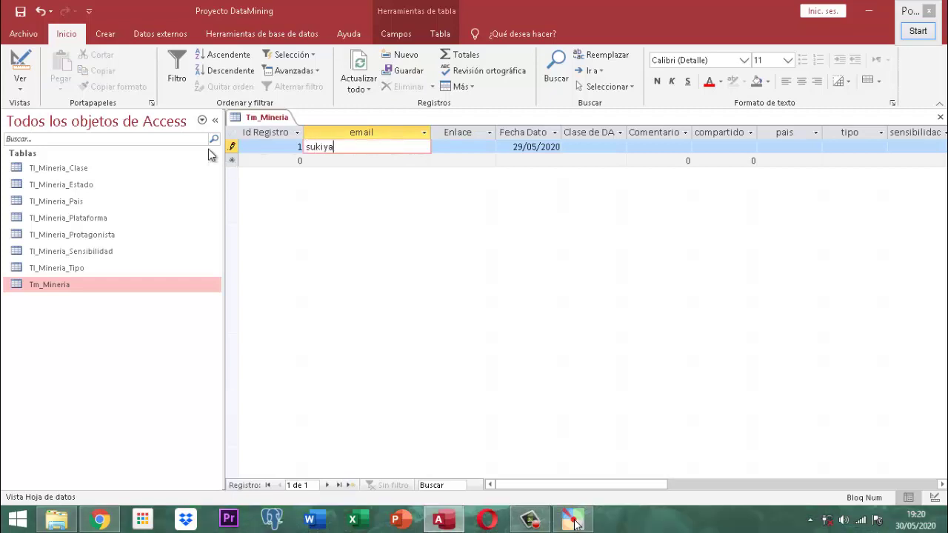
{"action": "key", "text": "Tab"}
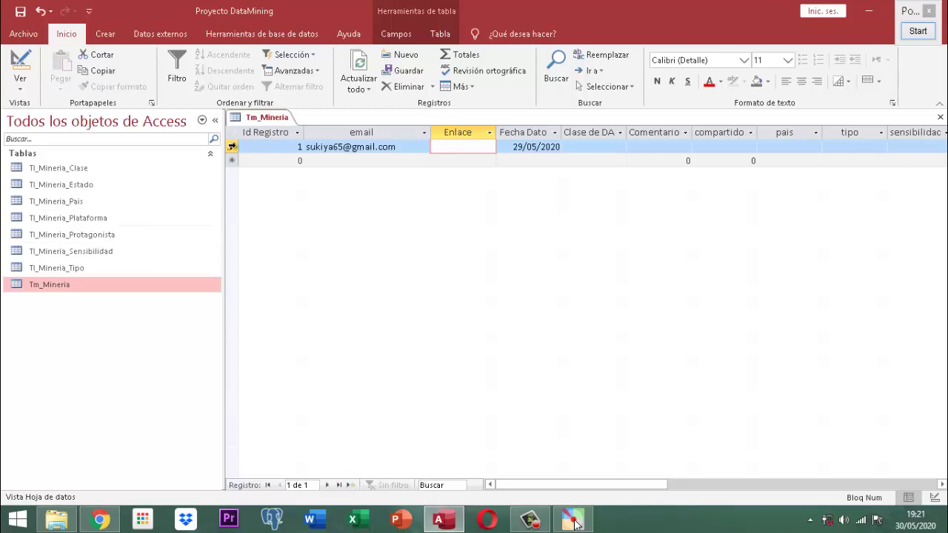
- Delete the first test record from Tm_Mineria
{"action": "left_click", "coordinate": [232, 146]}
{"action": "left_click", "coordinate": [392, 87]}
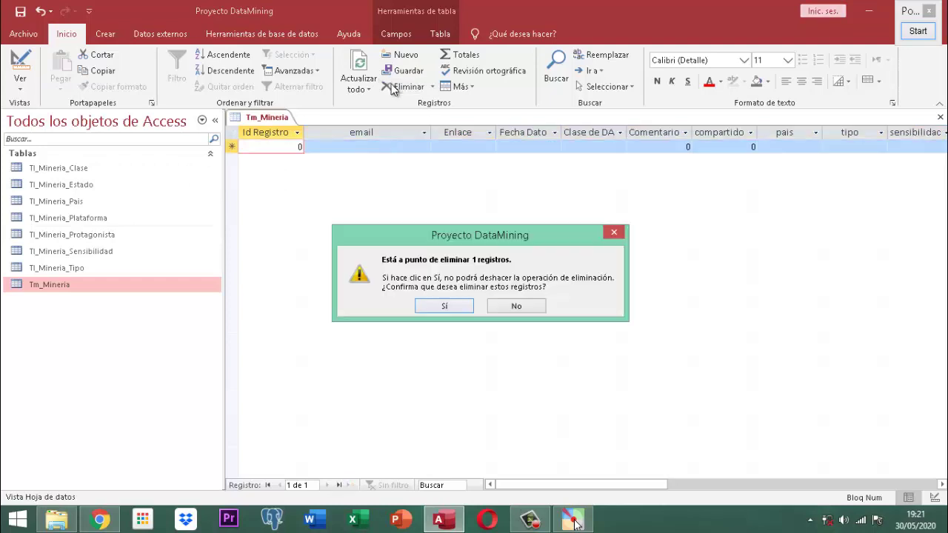
{"action": "left_click", "coordinate": [448, 307]}
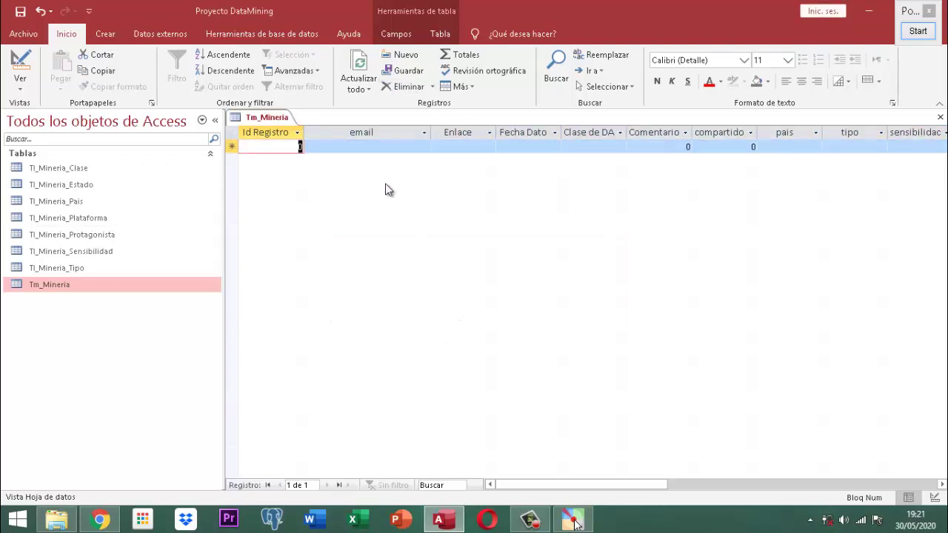
- Save the Tm_Mineria table and close its datasheet
{"action": "right_click", "coordinate": [273, 118]}
{"action": "left_click", "coordinate": [307, 127]}
{"action": "right_click", "coordinate": [269, 124]}
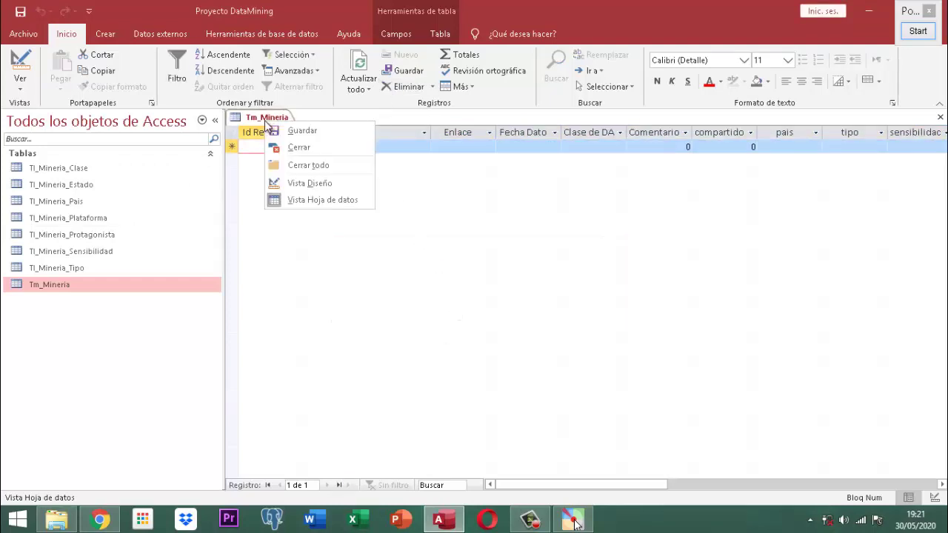
{"action": "left_click", "coordinate": [300, 147]}
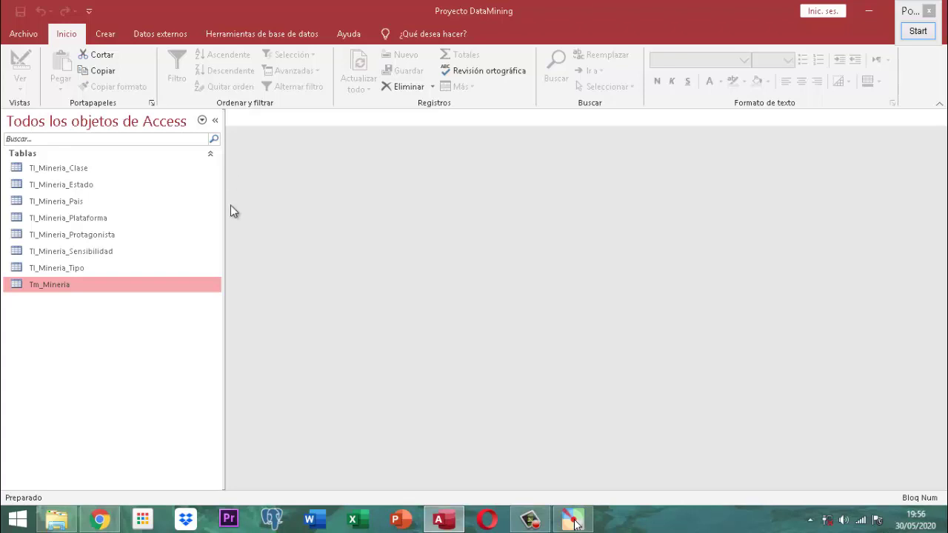
- Open Tm_Mineria in Vista Diseño and drag the valor field up to sit below email
{"action": "right_click", "coordinate": [41, 288]}
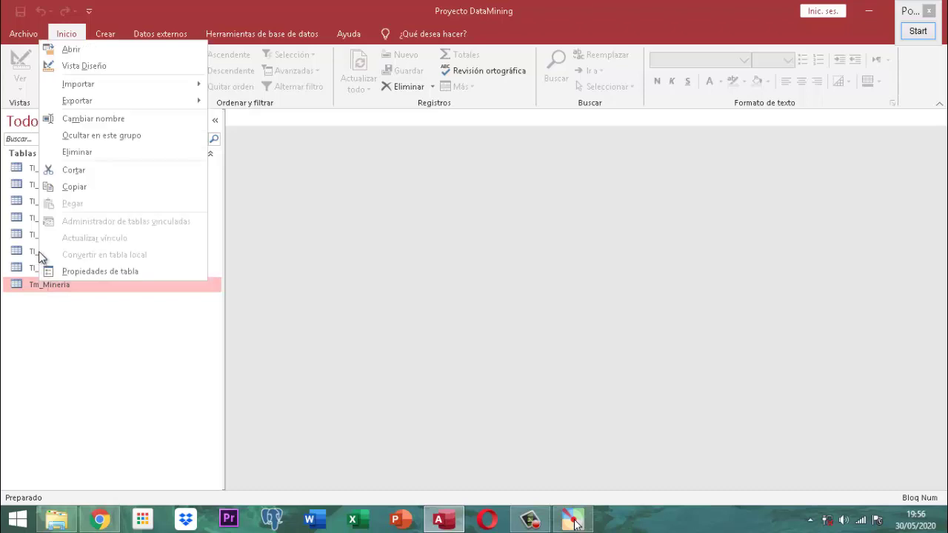
{"action": "left_click", "coordinate": [77, 66]}
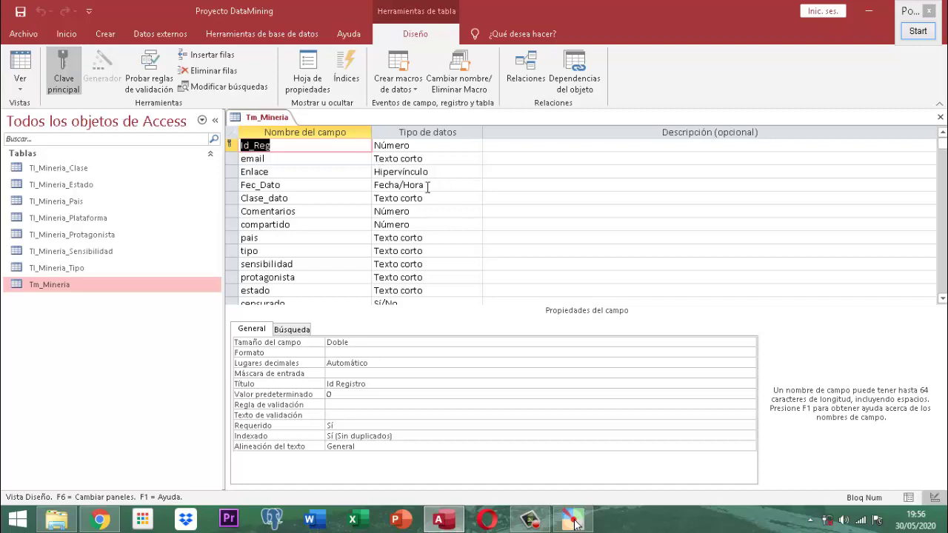
{"action": "scroll", "coordinate": [324, 199], "scroll_direction": "down", "scroll_amount": 2}
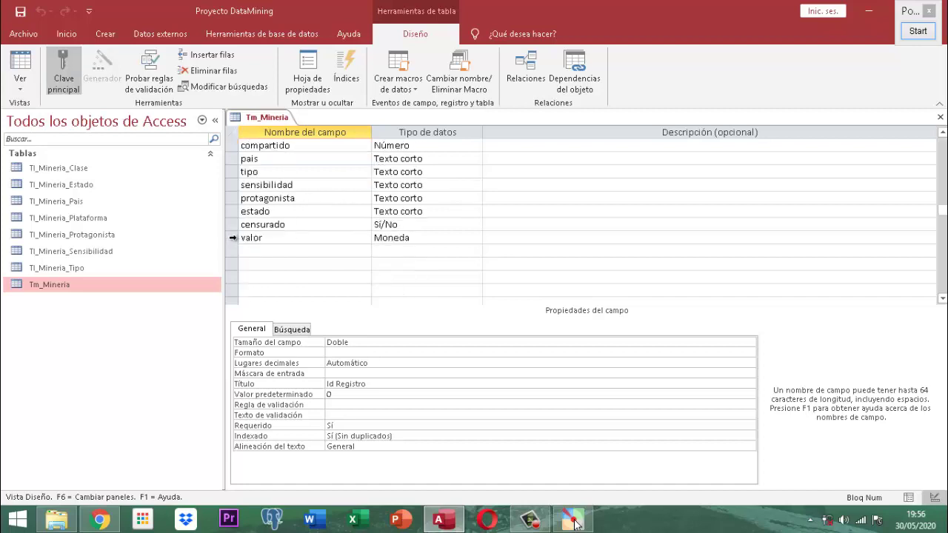
{"action": "left_click", "coordinate": [232, 237]}
{"action": "left_click_drag", "start_coordinate": [233, 237], "coordinate": [232, 178]}
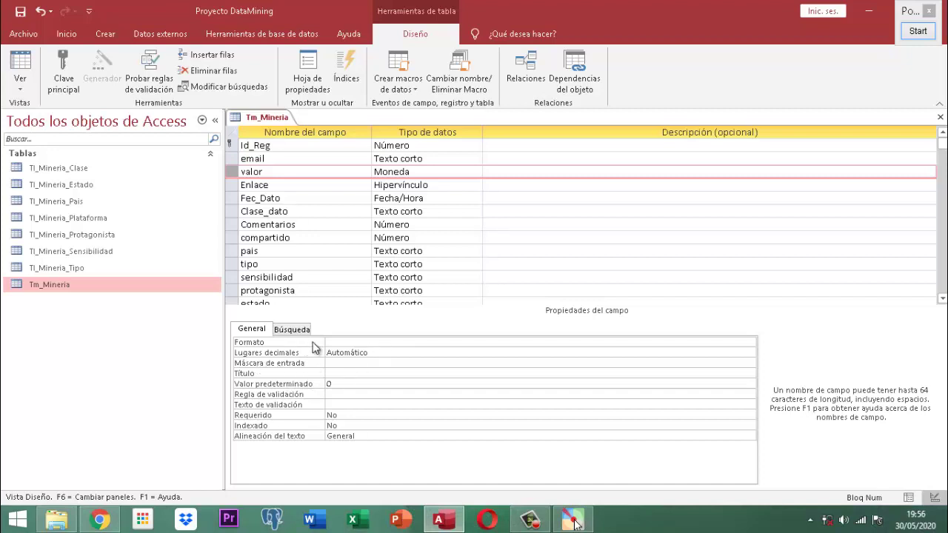
- Set valor's Formato to #,###\.##£;(#,###\.##£);"Zero";"Null"
{"action": "left_click", "coordinate": [343, 342]}
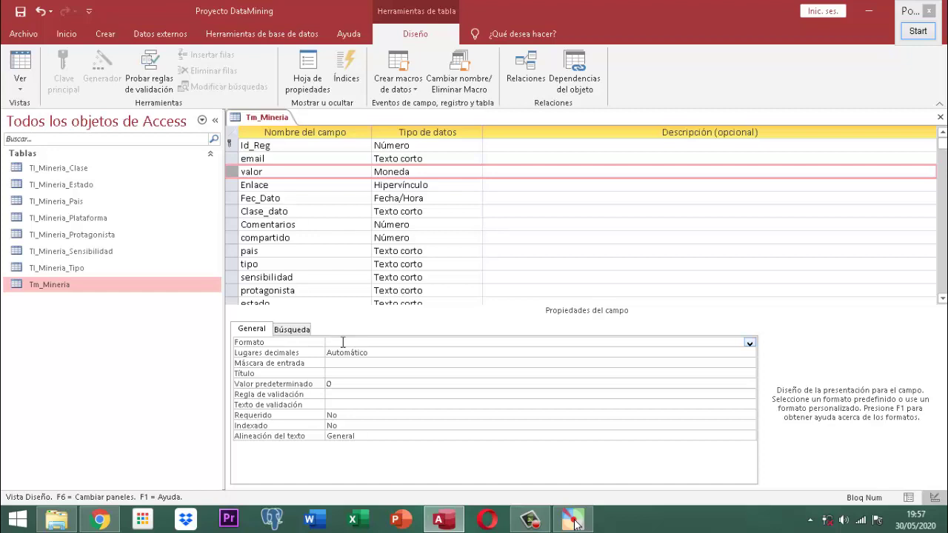
{"action": "type", "text": "#,###."}
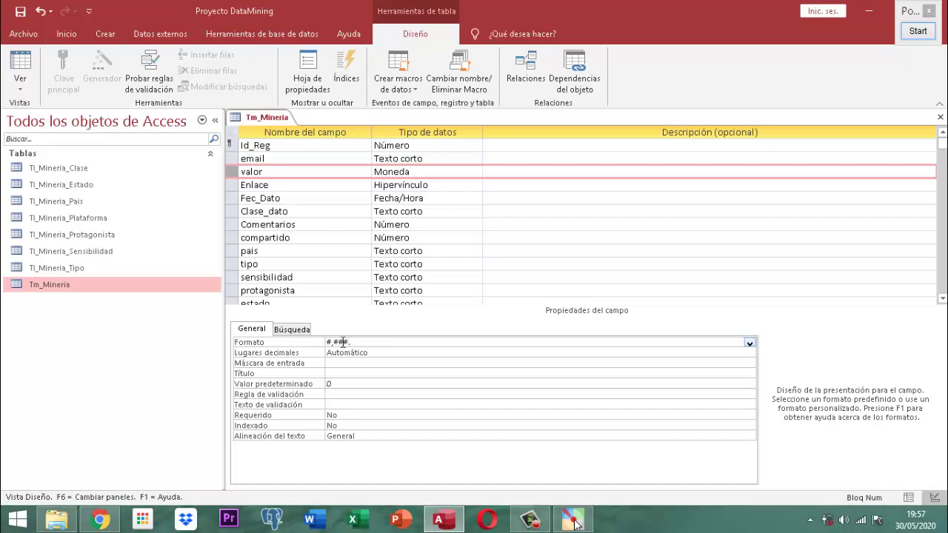
{"action": "type", "text": "##"}
{"action": "type", "text": "\""}
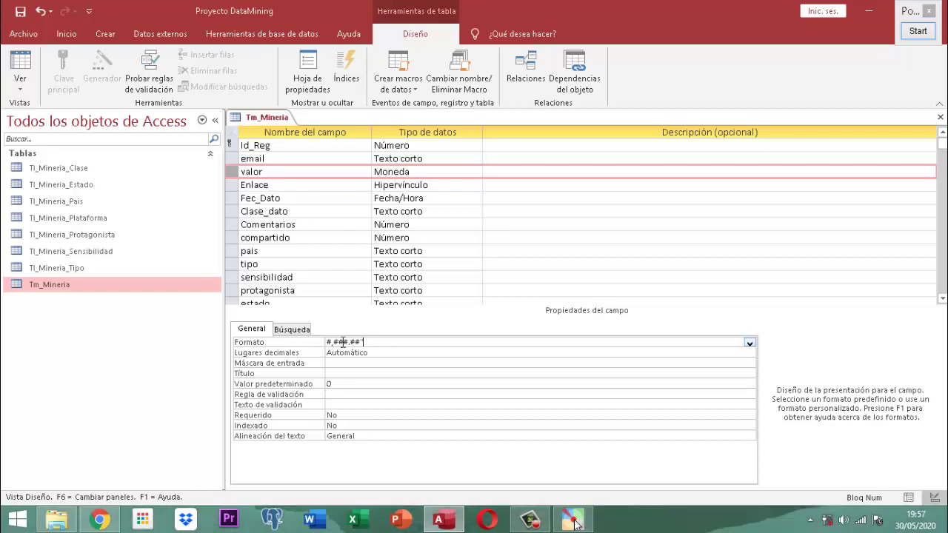
{"action": "type", "text": "€\""}
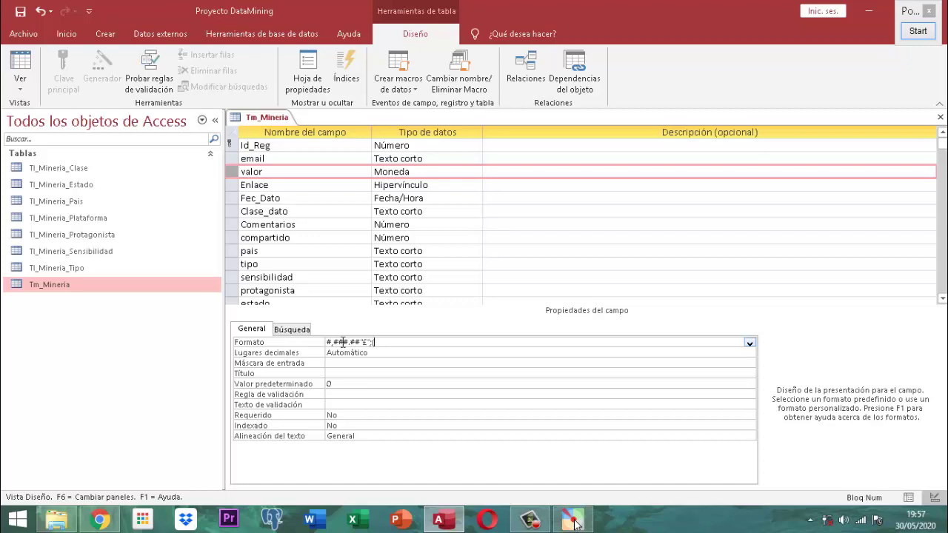
{"action": "type", "text": "#,"}
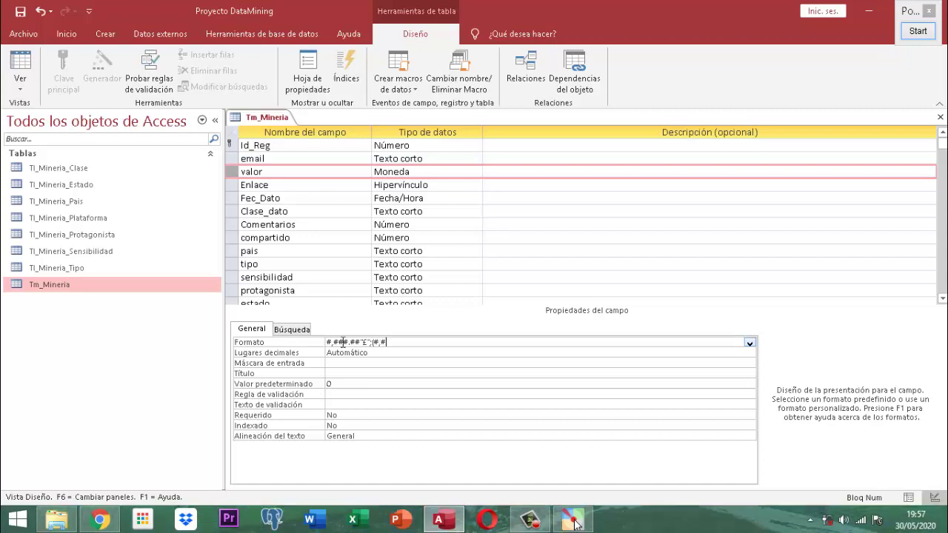
{"action": "type", "text": "###.##"}
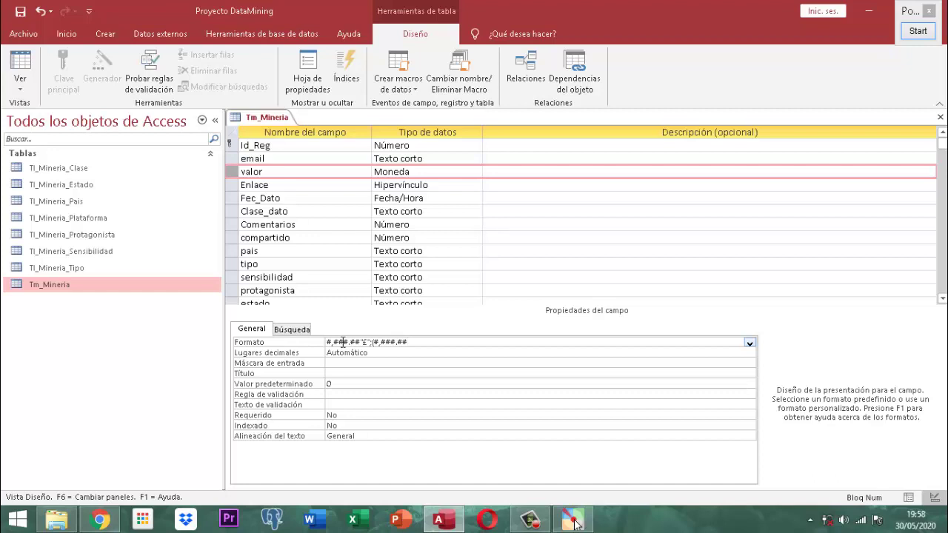
{"action": "type", "text": "£)"}
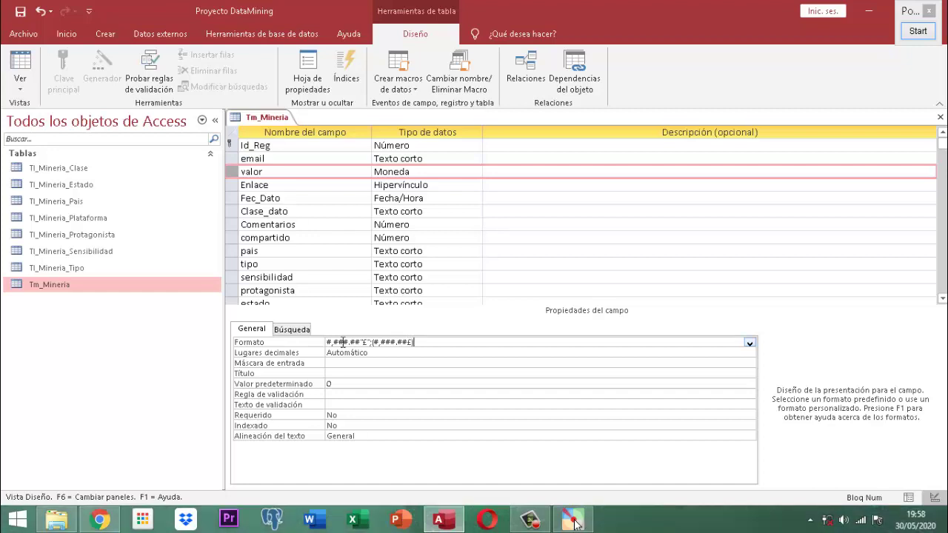
{"action": "type", "text": ";\"Zero\";"}
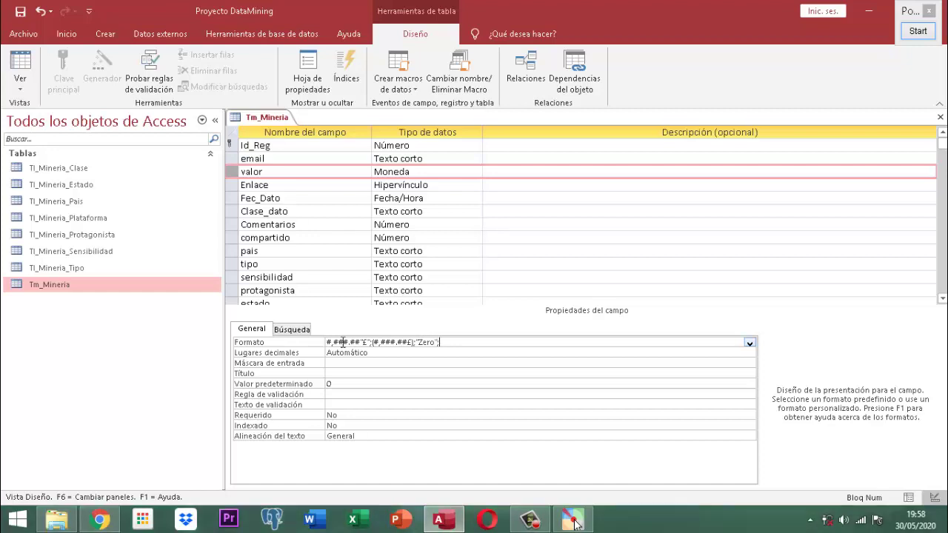
{"action": "type", "text": "\"Null"}
{"action": "key", "text": "Return"}
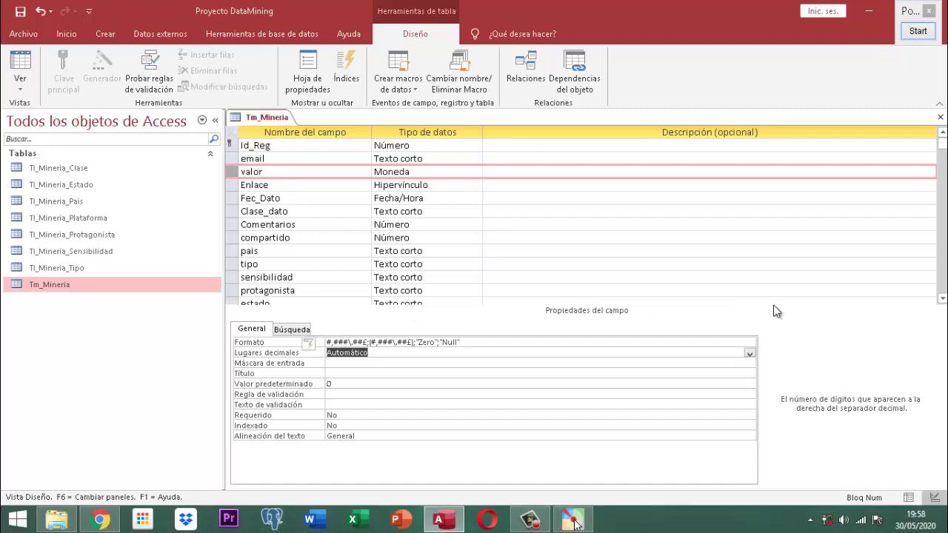
{"action": "left_click", "coordinate": [919, 31]}
{"action": "scroll", "coordinate": [286, 206], "scroll_direction": "up", "scroll_amount": 1}
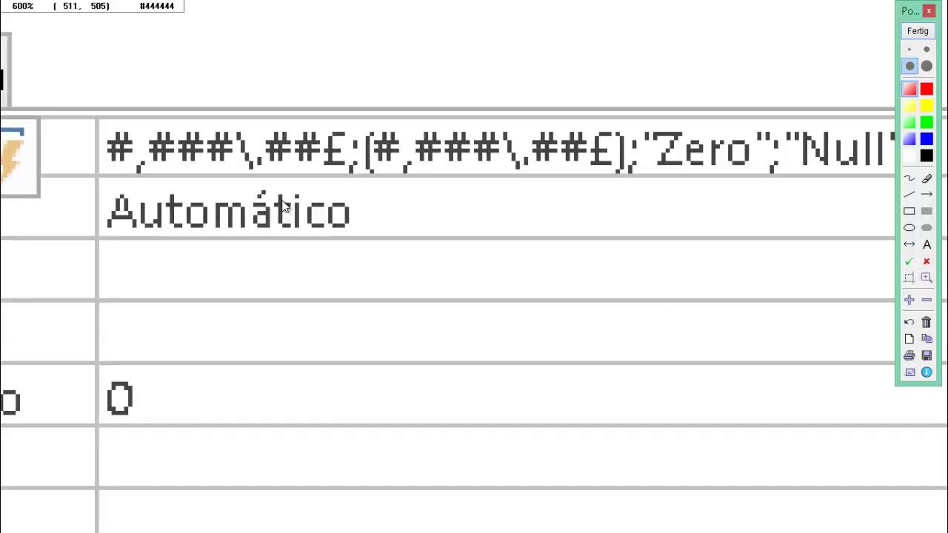
{"action": "scroll", "coordinate": [126, 146], "scroll_direction": "up", "scroll_amount": 4}
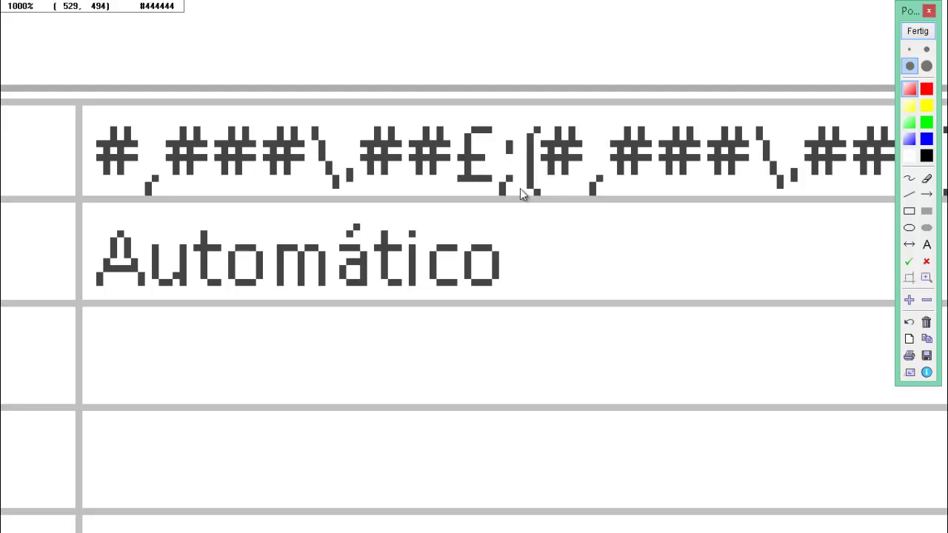
{"action": "left_click_drag", "start_coordinate": [684, 175], "coordinate": [298, 180]}
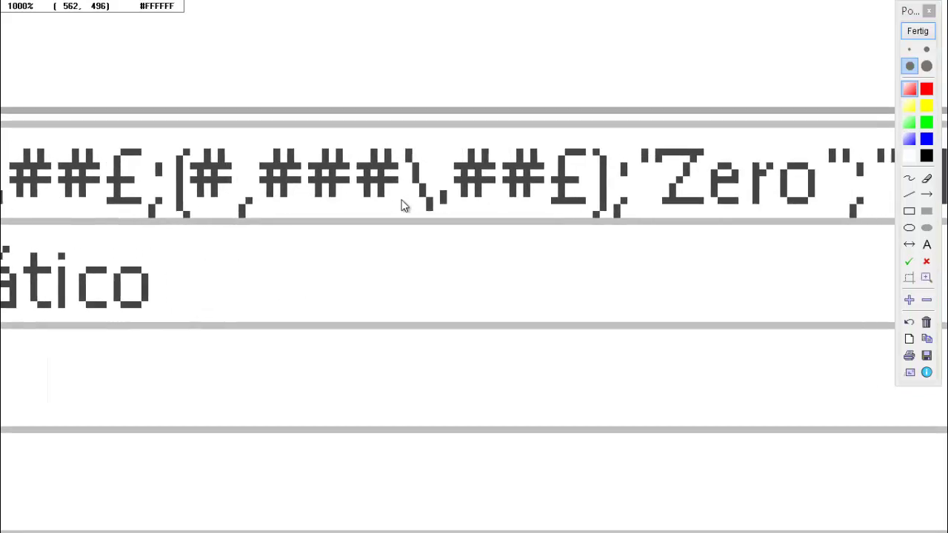
{"action": "left_click_drag", "start_coordinate": [603, 190], "coordinate": [388, 202]}
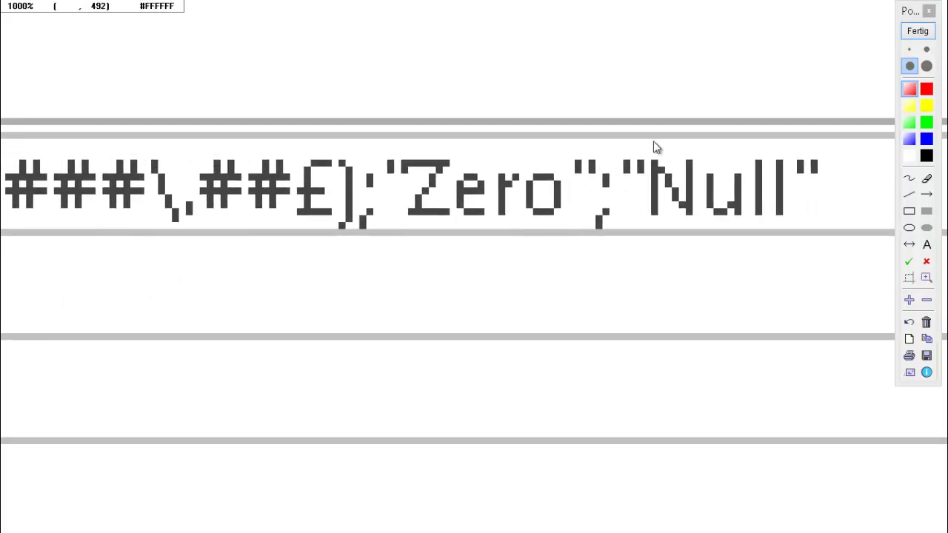
{"action": "left_click", "coordinate": [922, 35]}
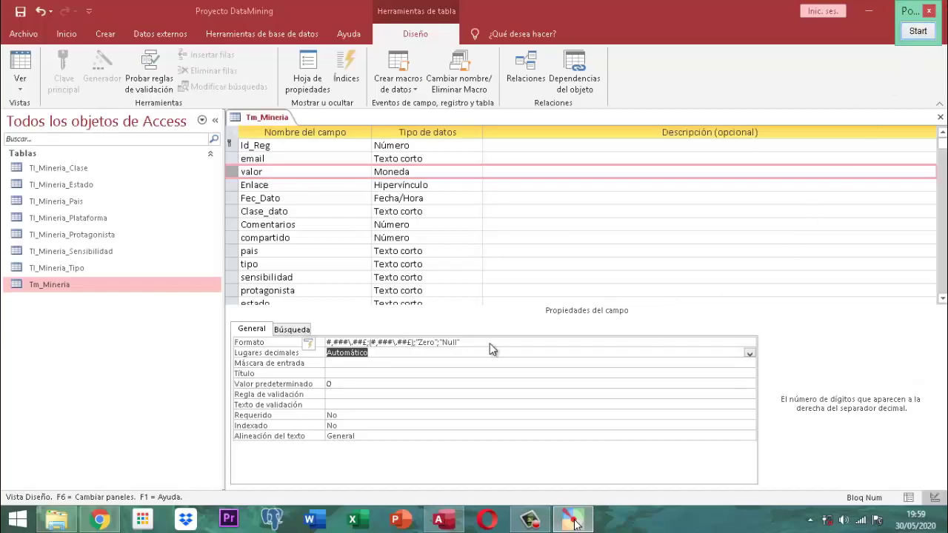
- Fix the quote before "Zero" in valor's custom format string
{"action": "left_click", "coordinate": [419, 353]}
{"action": "left_click", "coordinate": [419, 343]}
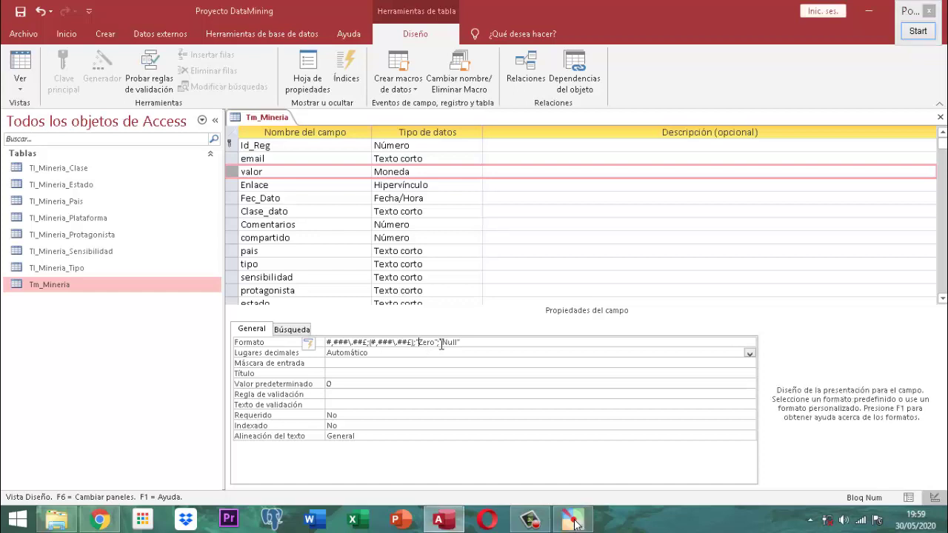
{"action": "key", "text": "BackSpace"}
{"action": "type", "text": "\""}
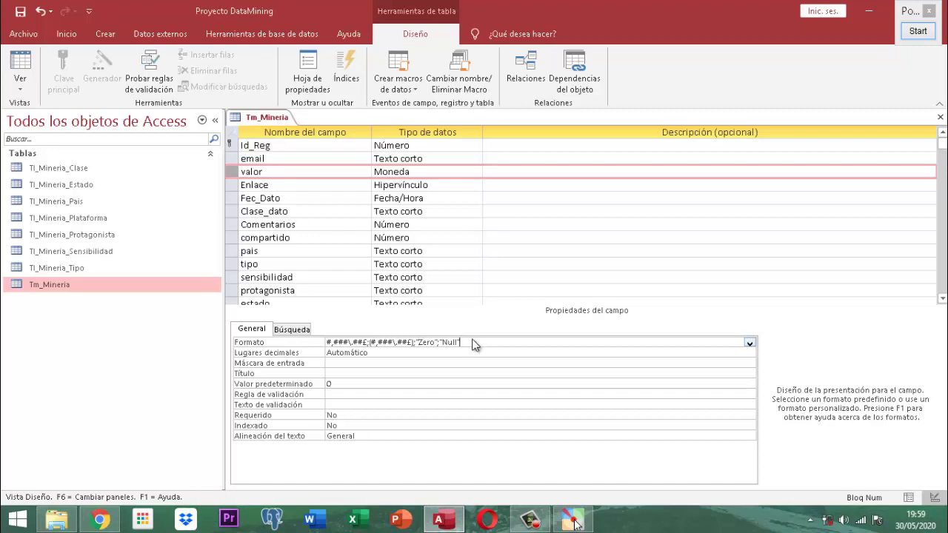
{"action": "key", "text": "Return"}
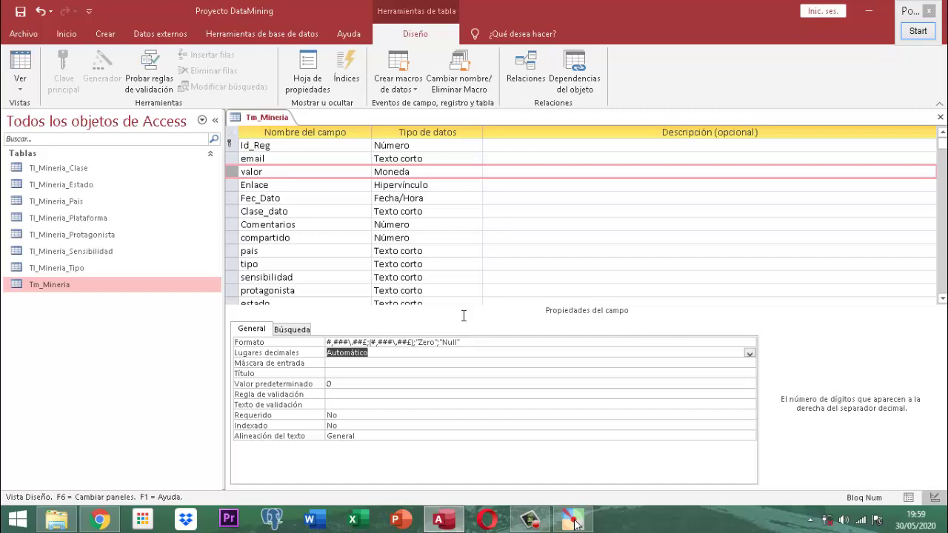
- Save the Tm_Mineria table design and close it
{"action": "right_click", "coordinate": [268, 121]}
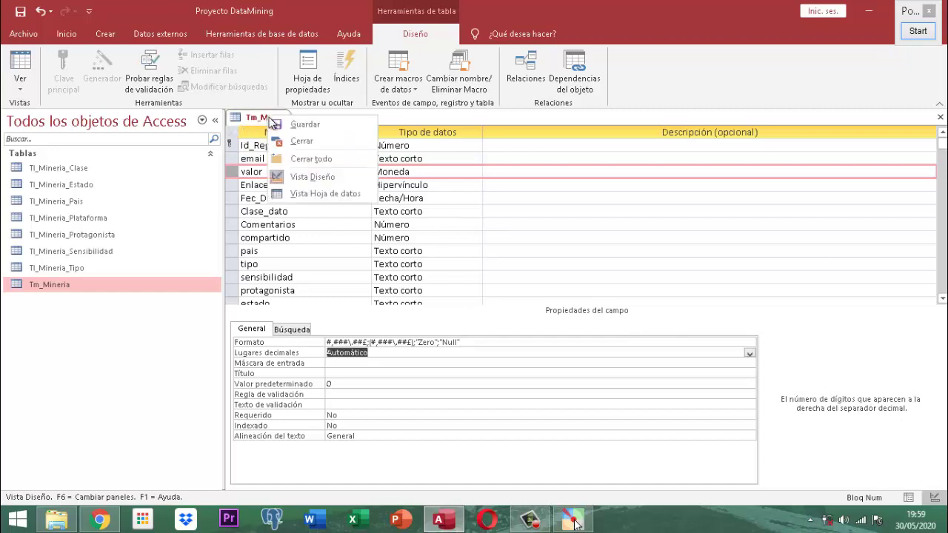
{"action": "left_click", "coordinate": [296, 126]}
{"action": "right_click", "coordinate": [266, 121]}
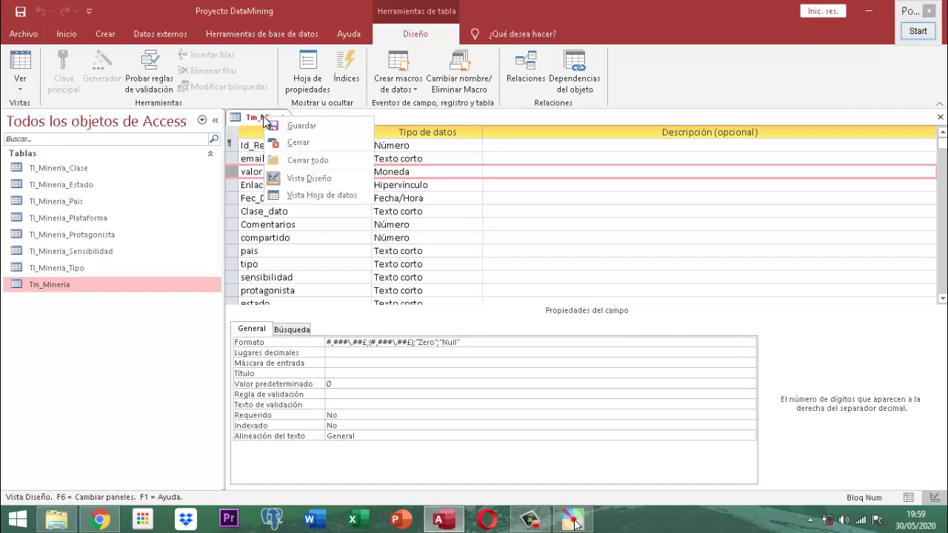
{"action": "left_click", "coordinate": [296, 142]}
- Open the Tm_Mineria datasheet and test record 1's valor: 0 shows Zero, empty shows Null
{"action": "double_click", "coordinate": [63, 284]}
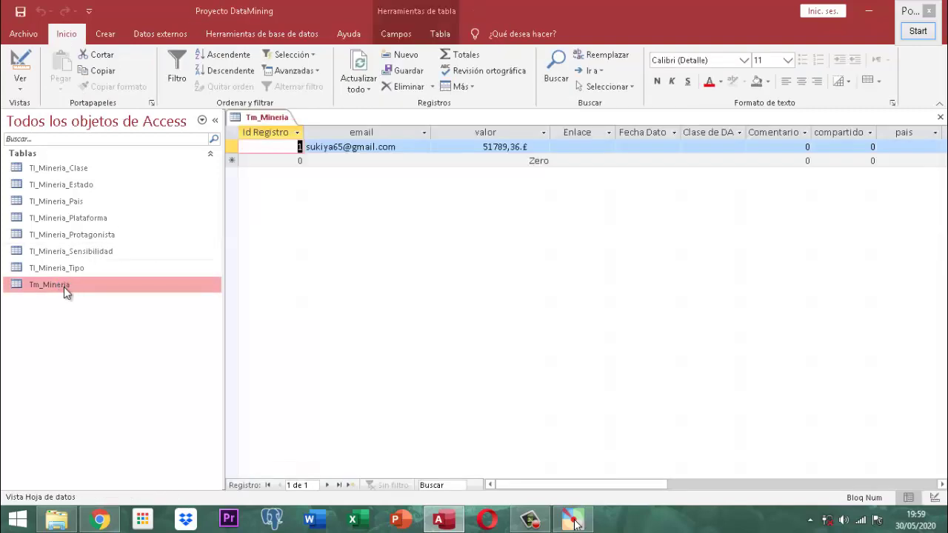
{"action": "key", "text": "Tab"}
{"action": "key", "text": "Tab"}
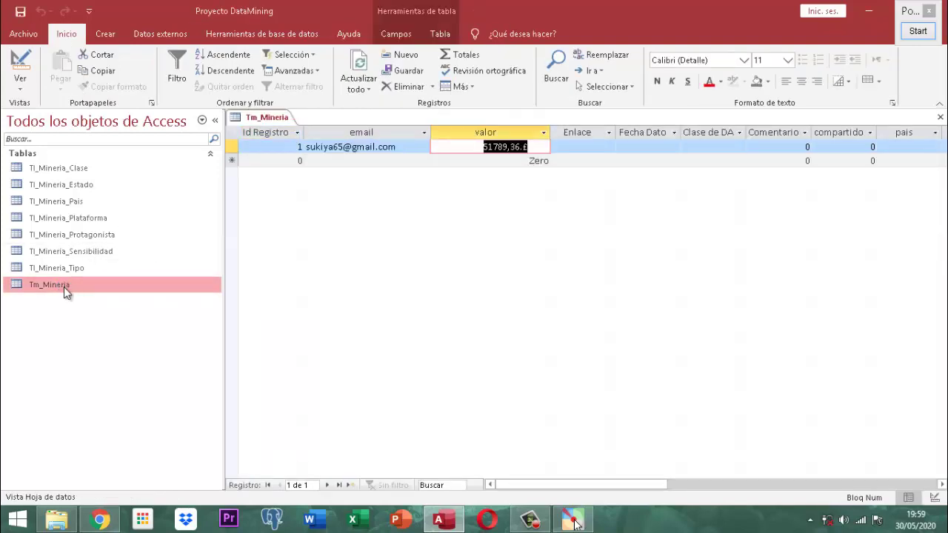
{"action": "key", "text": "Delete"}
{"action": "type", "text": "0"}
{"action": "key", "text": "Tab"}
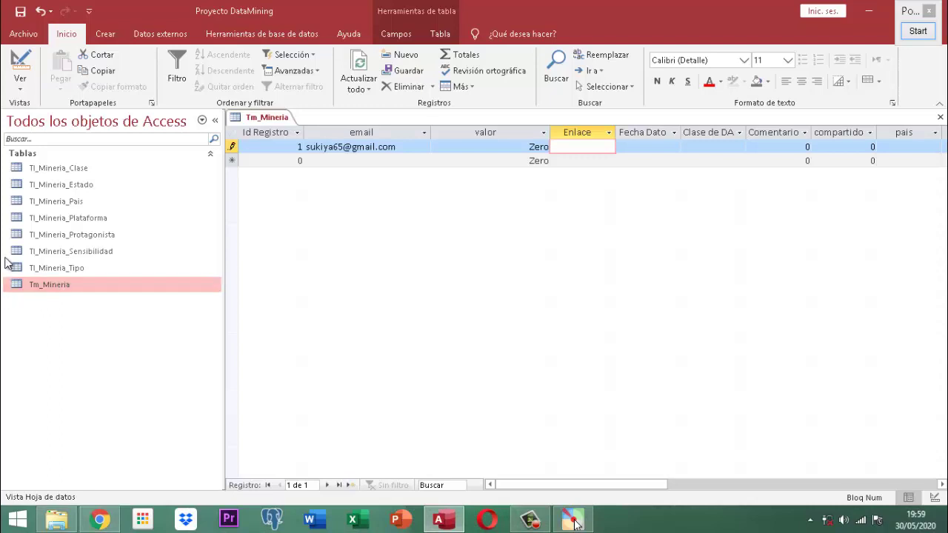
{"action": "left_click", "coordinate": [548, 147]}
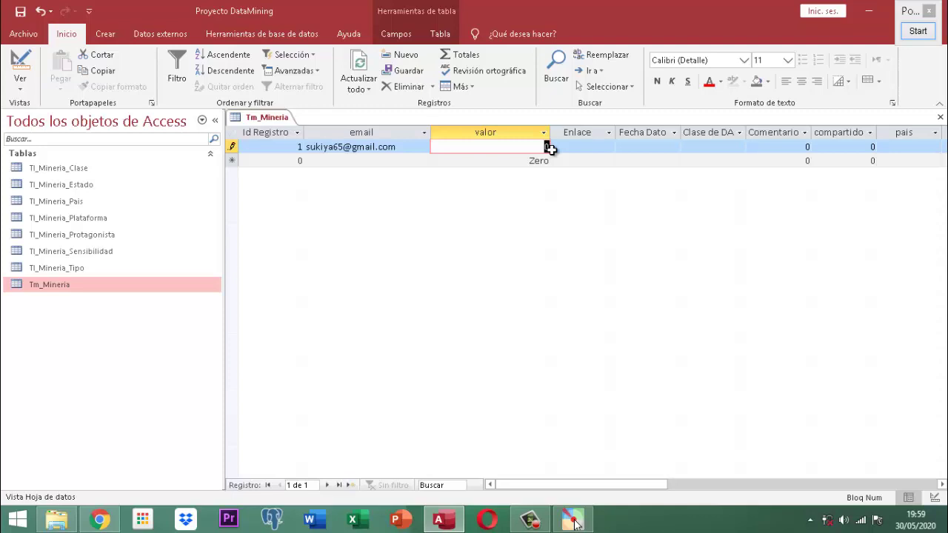
{"action": "key", "text": "Delete"}
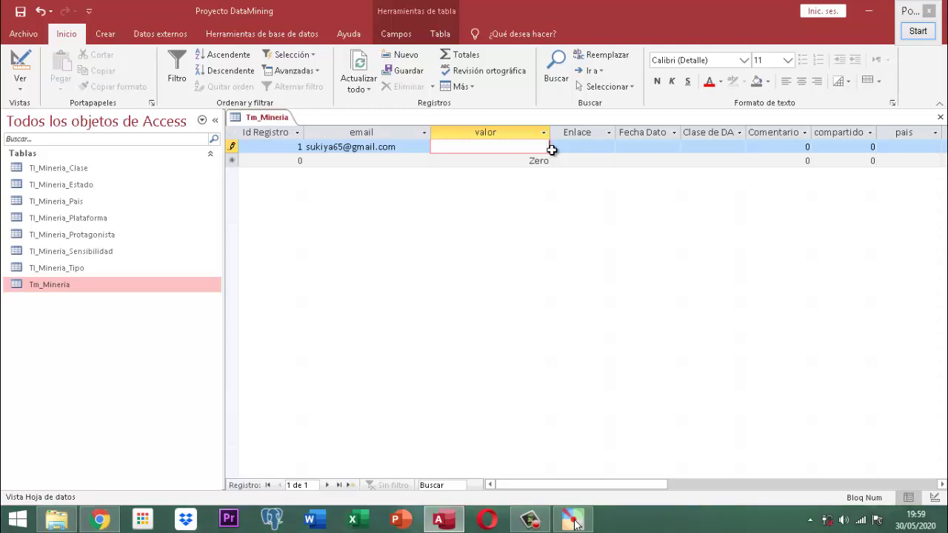
{"action": "left_click", "coordinate": [551, 149]}
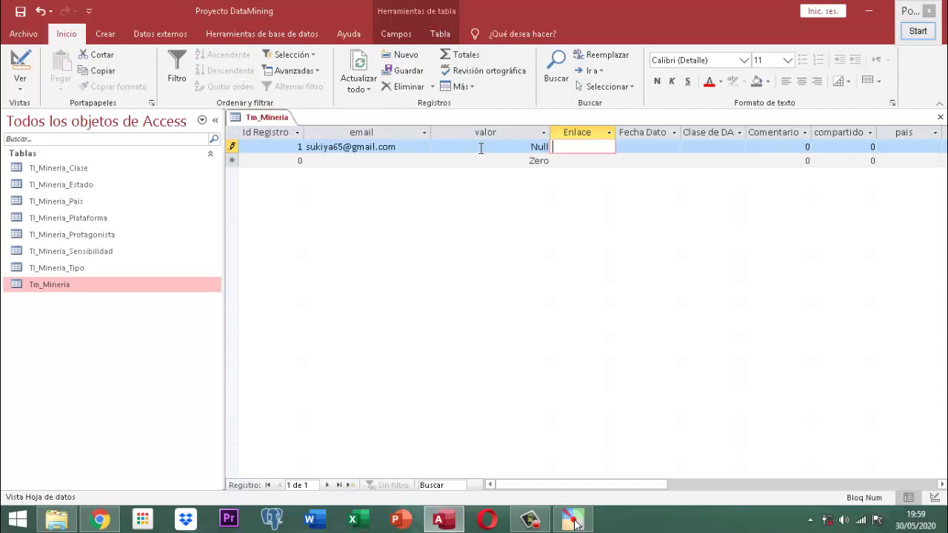
- Enter 15600,25 as record 1's valor, displayed as 15600,25.£
{"action": "left_click", "coordinate": [481, 148]}
{"action": "left_click", "coordinate": [538, 147]}
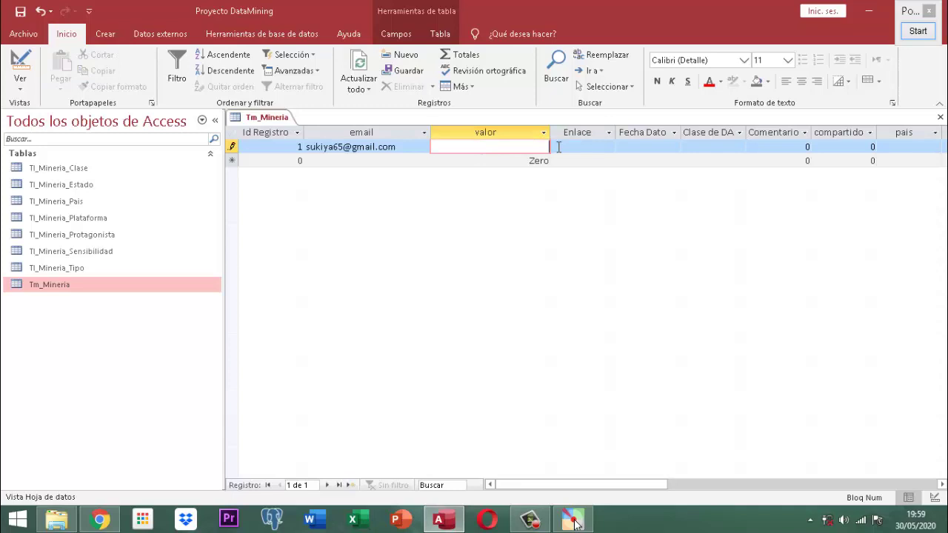
{"action": "type", "text": "15"}
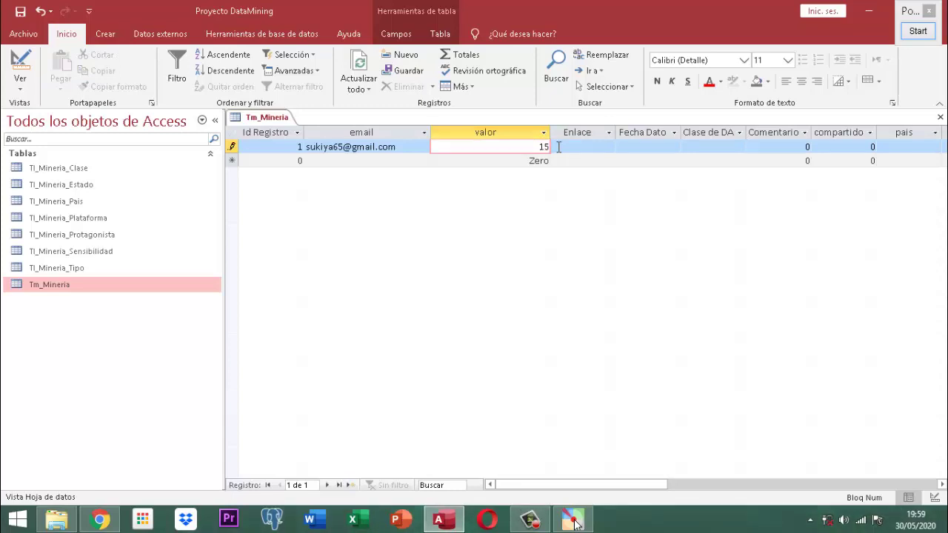
{"action": "type", "text": "600"}
{"action": "type", "text": ",00"}
{"action": "key", "text": "BackSpace"}
{"action": "key", "text": "BackSpace"}
{"action": "type", "text": "25"}
{"action": "key", "text": "Tab"}
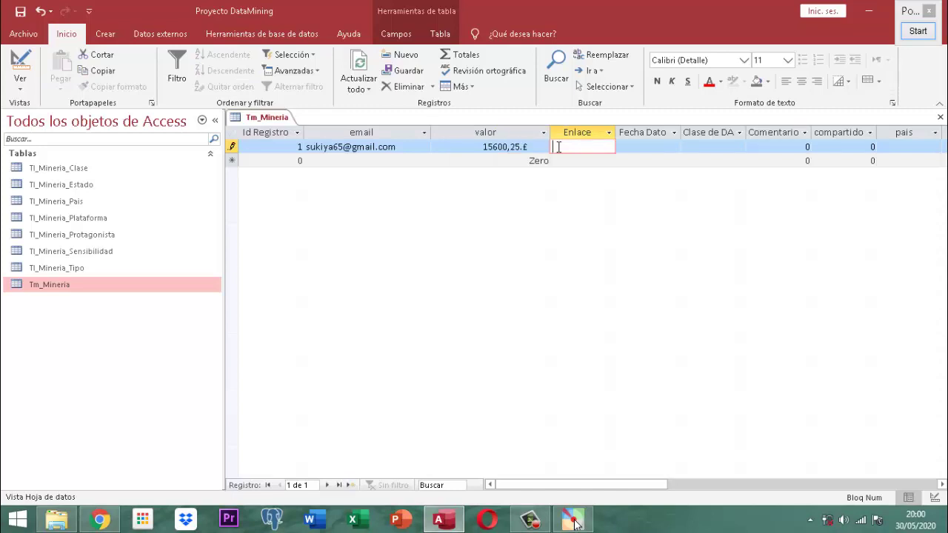
- Change record 1's valor to -4500,23, shown as (4500,23.£), then move to a new record
{"action": "left_click_drag", "start_coordinate": [461, 146], "coordinate": [542, 146]}
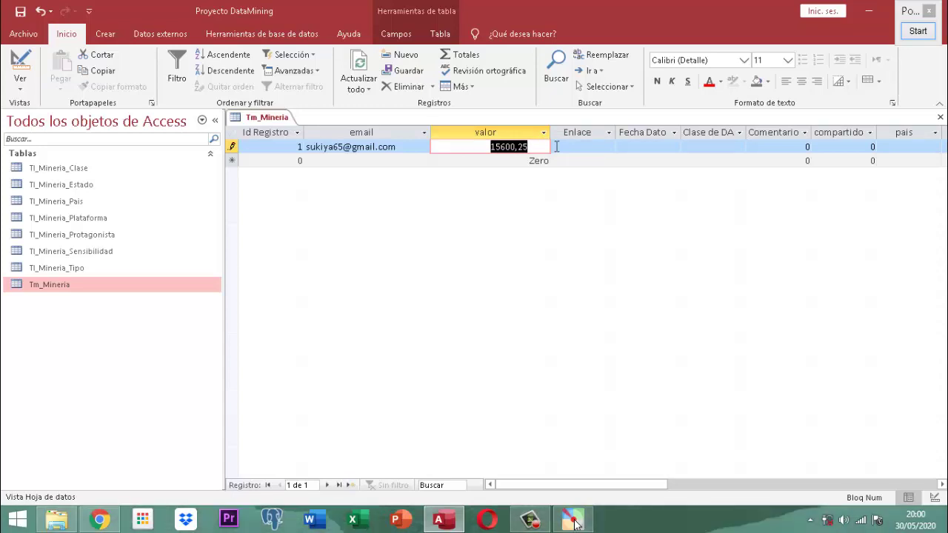
{"action": "type", "text": "-4"}
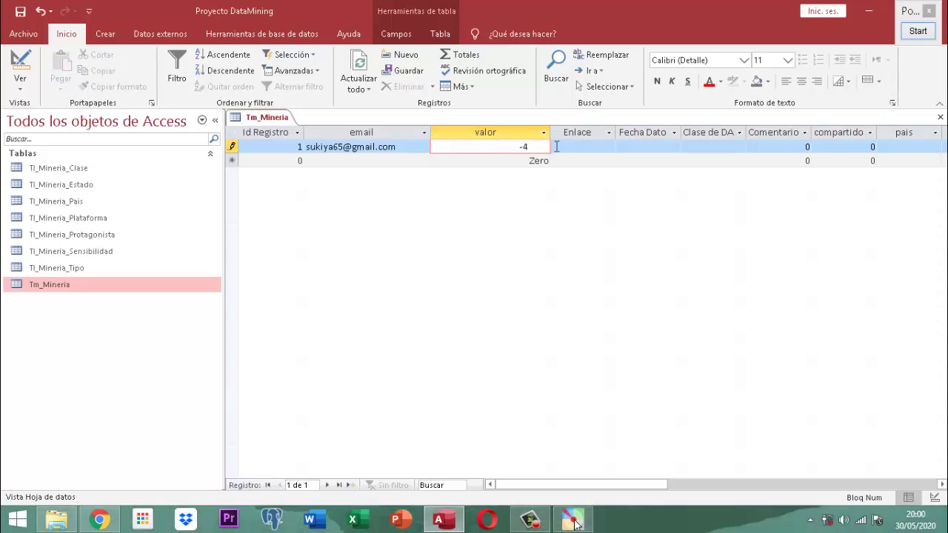
{"action": "type", "text": "500,23"}
{"action": "key", "text": "Return"}
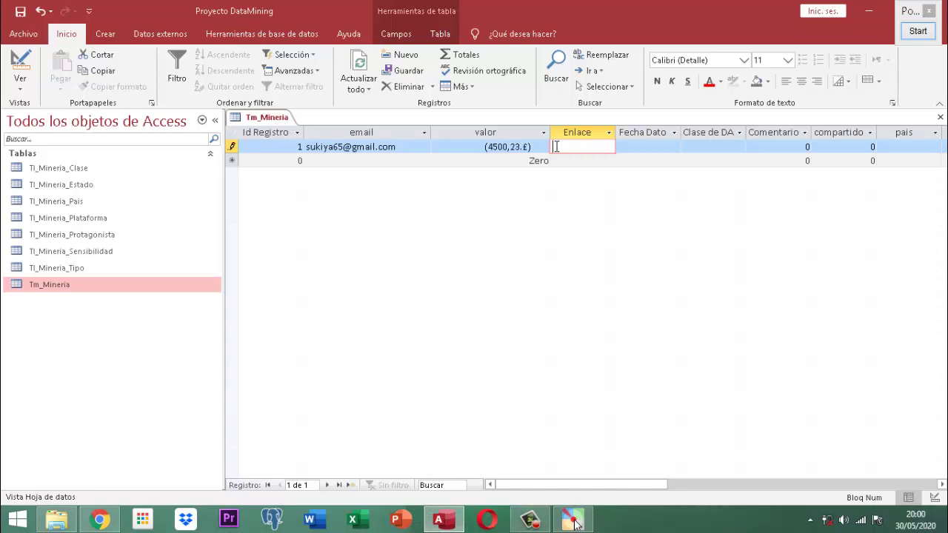
{"action": "key", "text": "Tab"}
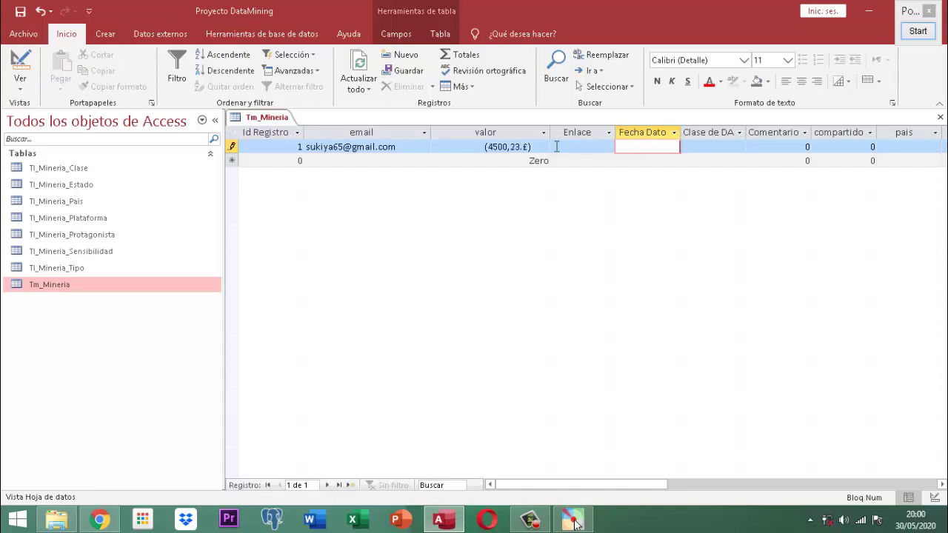
{"action": "key", "text": "Tab"}
{"action": "key", "text": "Tab"}
{"action": "key", "text": "Tab"}
{"action": "key", "text": "Tab"}
{"action": "key", "text": "Tab"}
{"action": "key", "text": "Tab"}
{"action": "key", "text": "Tab"}
{"action": "key", "text": "Tab"}
{"action": "key", "text": "Tab"}
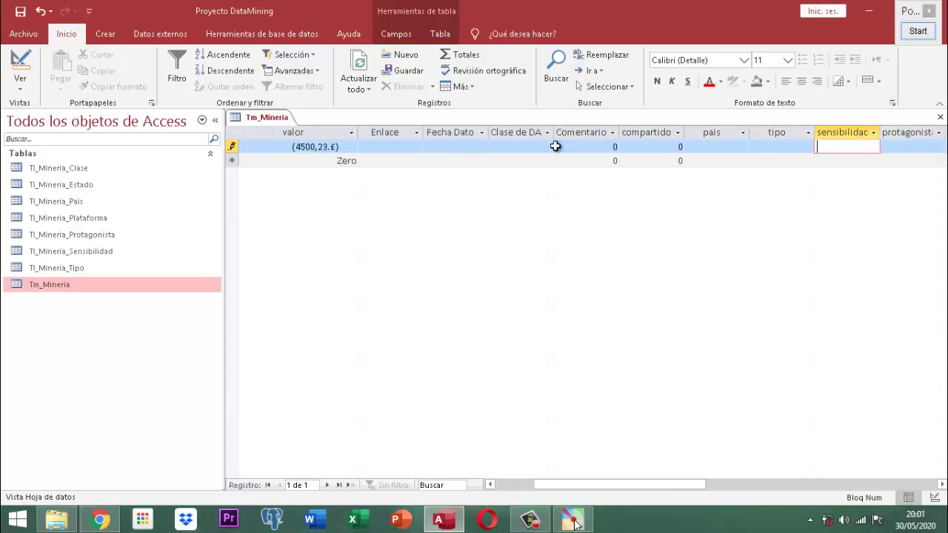
{"action": "key", "text": "Tab"}
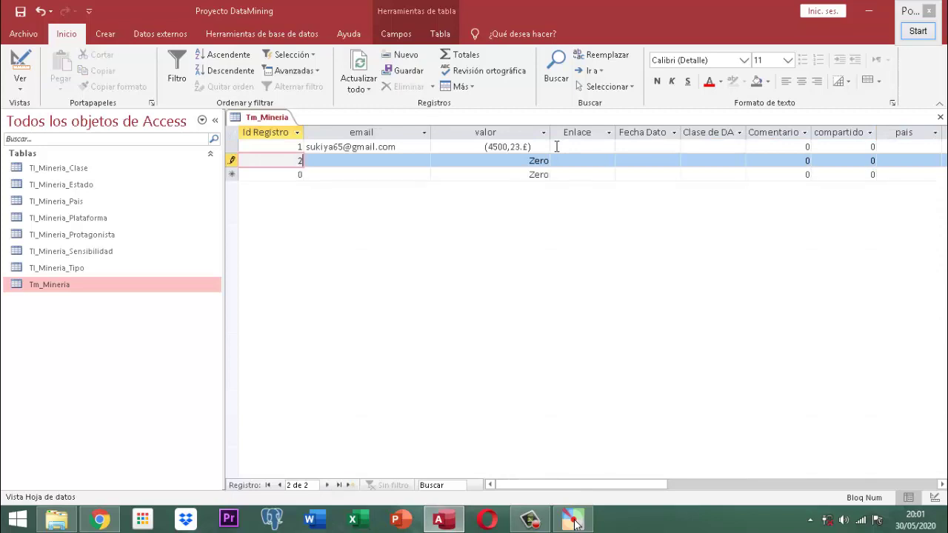
- Add record 2 with its e-mail address and a valor of 0, displayed as Zero
{"action": "key", "text": "Tab"}
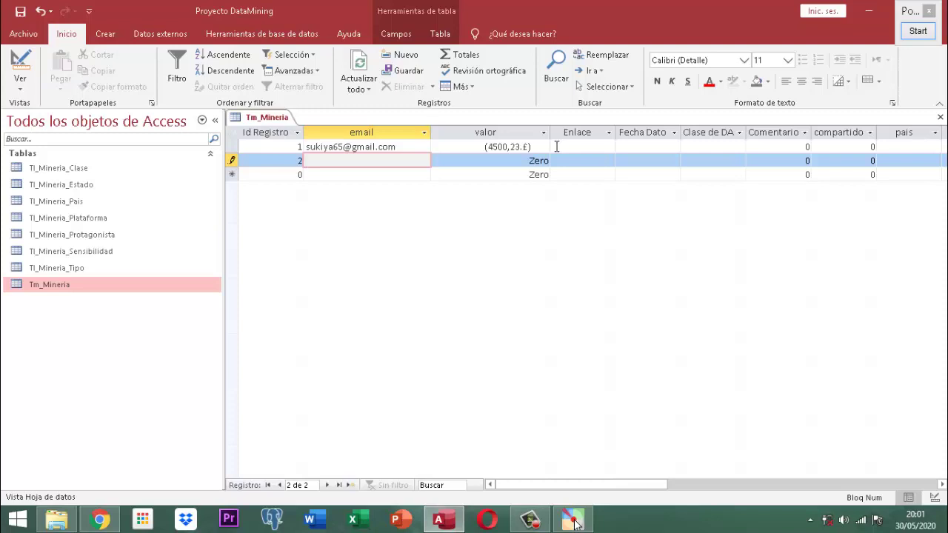
{"action": "type", "text": "osu"}
{"action": "key", "text": "BackSpace"}
{"action": "key", "text": "BackSpace"}
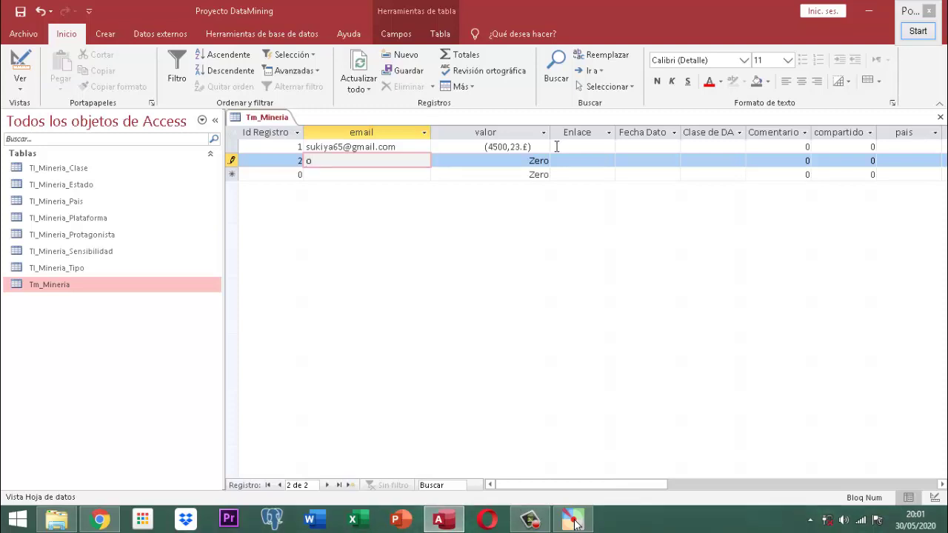
{"action": "key", "text": "BackSpace"}
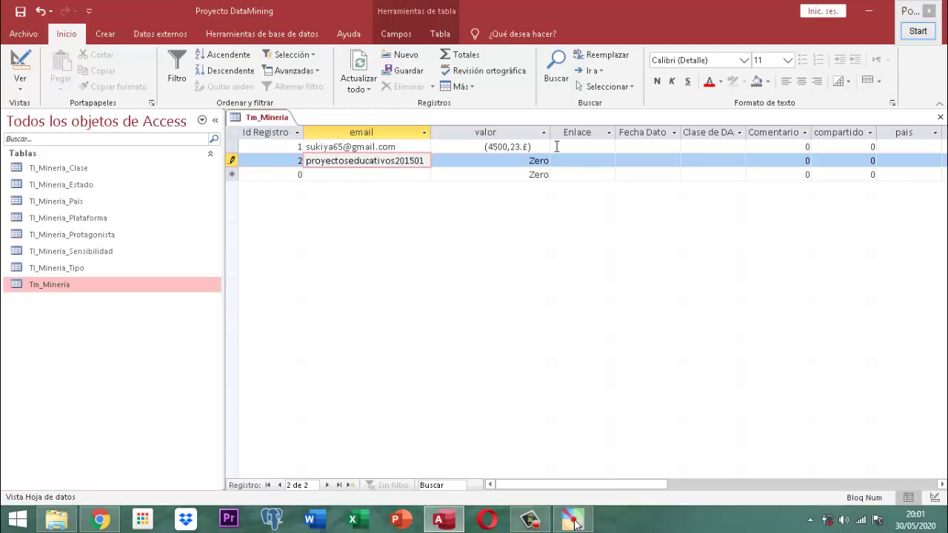
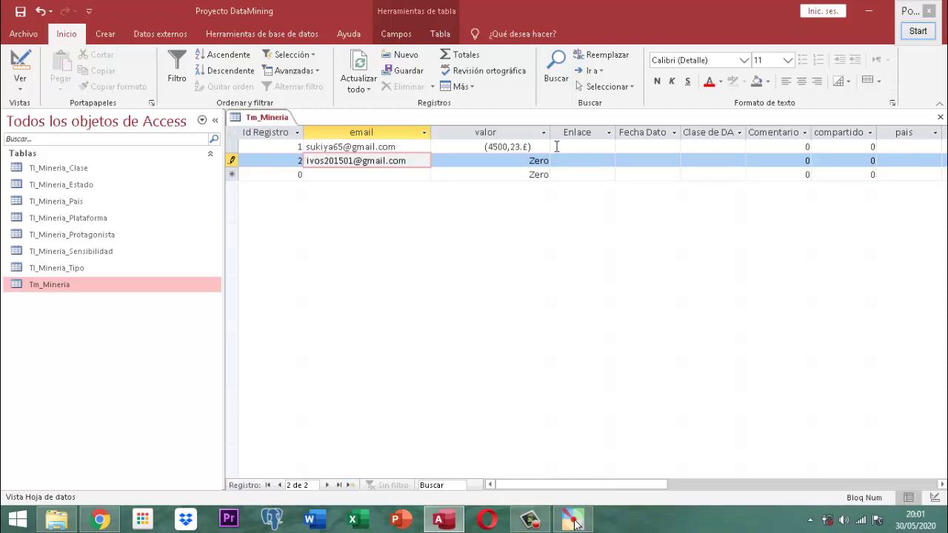
{"action": "key", "text": "Tab"}
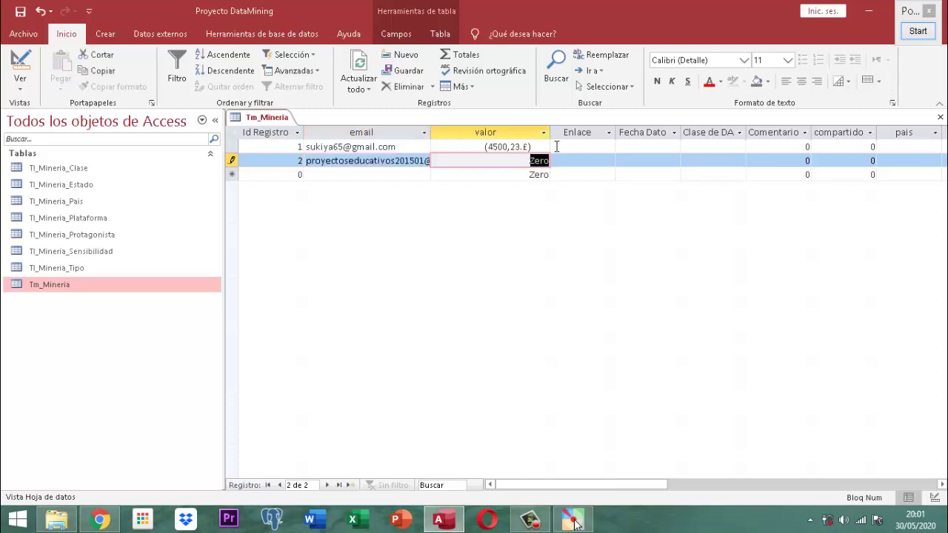
{"action": "type", "text": "0"}
{"action": "key", "text": "Tab"}
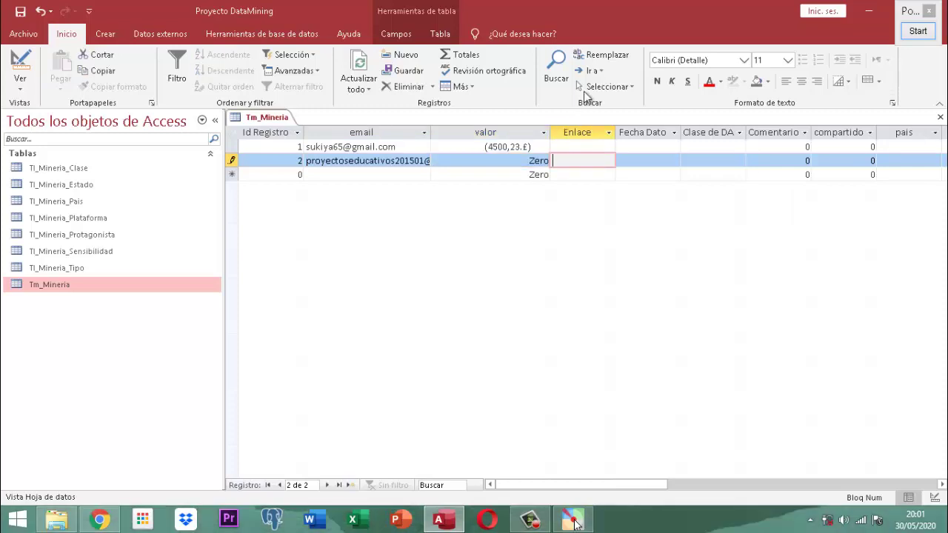
- Add a Total row that sums the valor column
{"action": "left_click", "coordinate": [464, 60]}
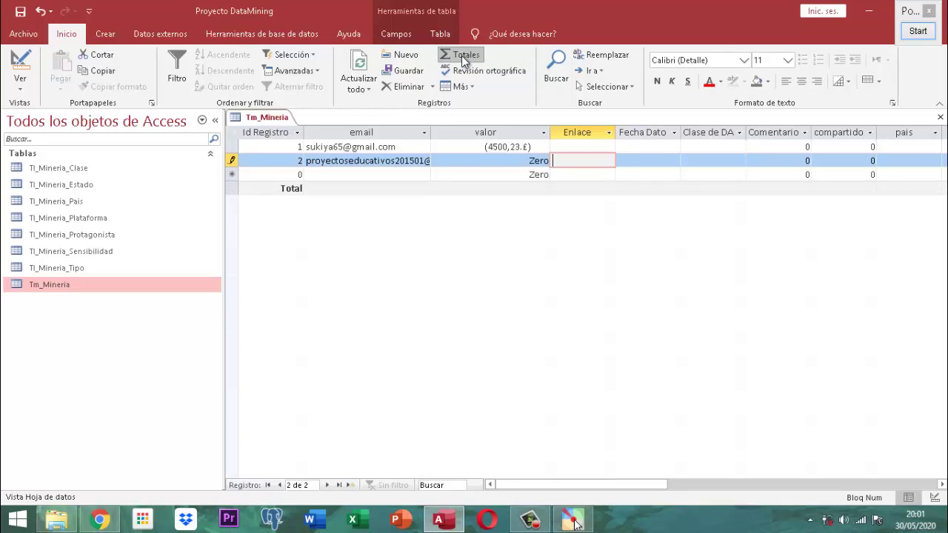
{"action": "left_click", "coordinate": [489, 191]}
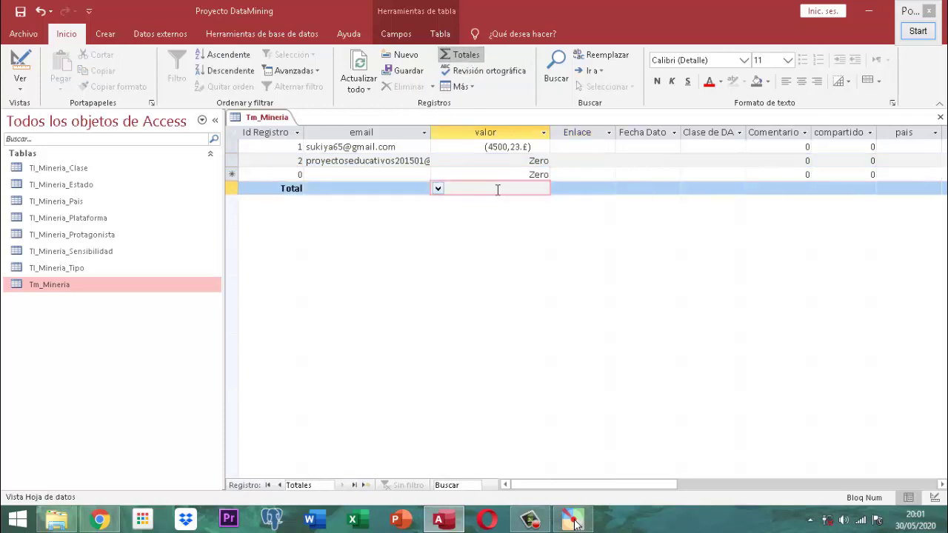
{"action": "left_click", "coordinate": [438, 189]}
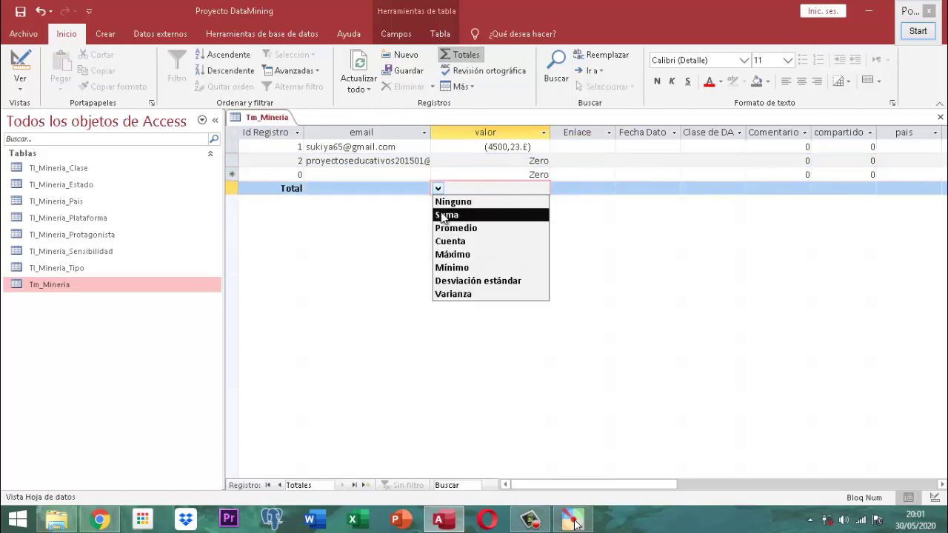
{"action": "left_click", "coordinate": [447, 214]}
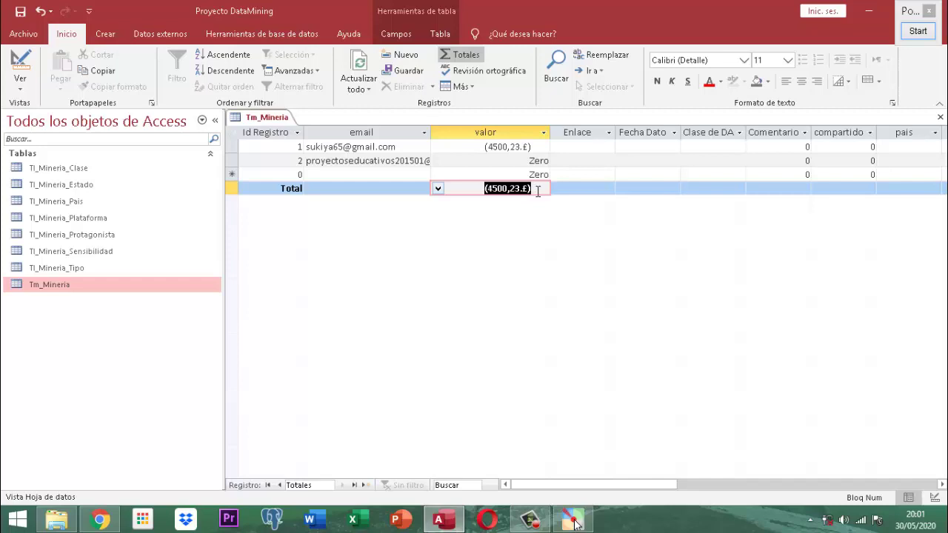
- Step through record 2's fields to the new blank record
{"action": "left_click", "coordinate": [501, 159]}
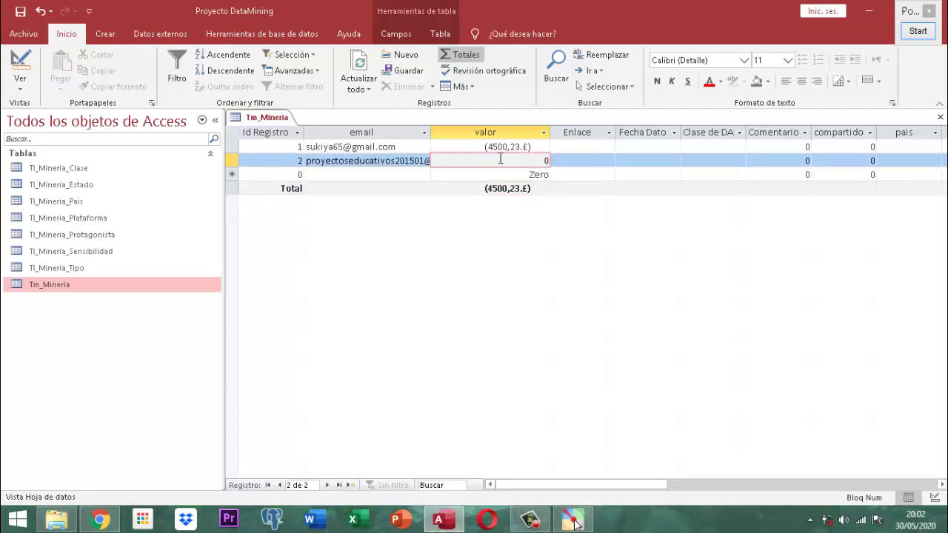
{"action": "key", "text": "Tab"}
{"action": "key", "text": "Tab"}
{"action": "key", "text": "Tab"}
{"action": "key", "text": "Tab"}
{"action": "key", "text": "Tab"}
{"action": "key", "text": "Tab"}
{"action": "key", "text": "Tab"}
{"action": "key", "text": "Tab"}
{"action": "key", "text": "Tab"}
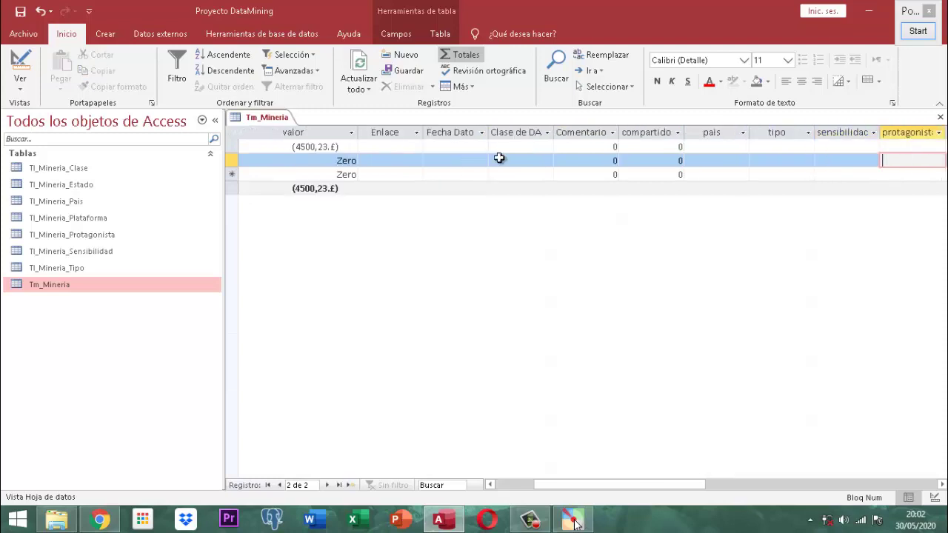
{"action": "key", "text": "Tab"}
{"action": "key", "text": "Tab"}
{"action": "key", "text": "Tab"}
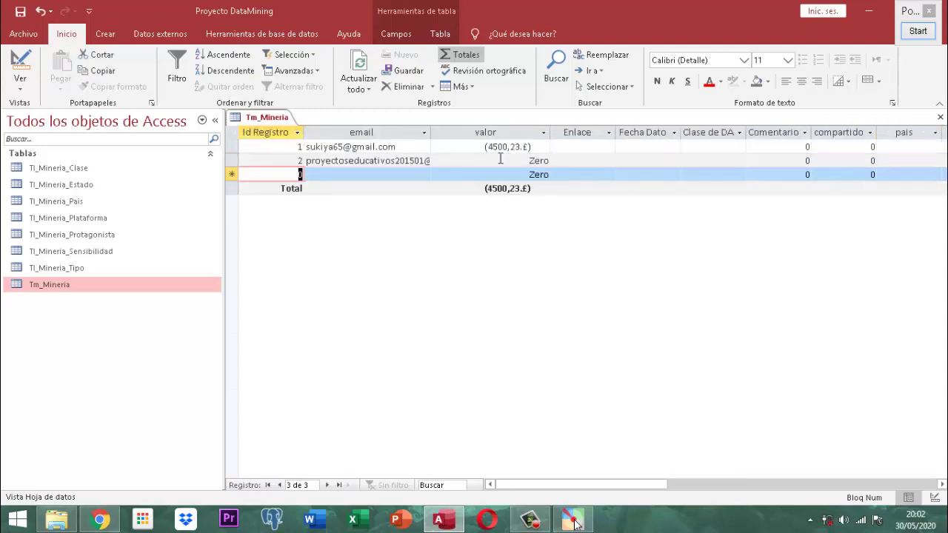
- Enter record 3 with Id Registro 3, an e-mail address and valor 500,50 (shown 500,5.£)
{"action": "type", "text": "3"}
{"action": "key", "text": "Tab"}
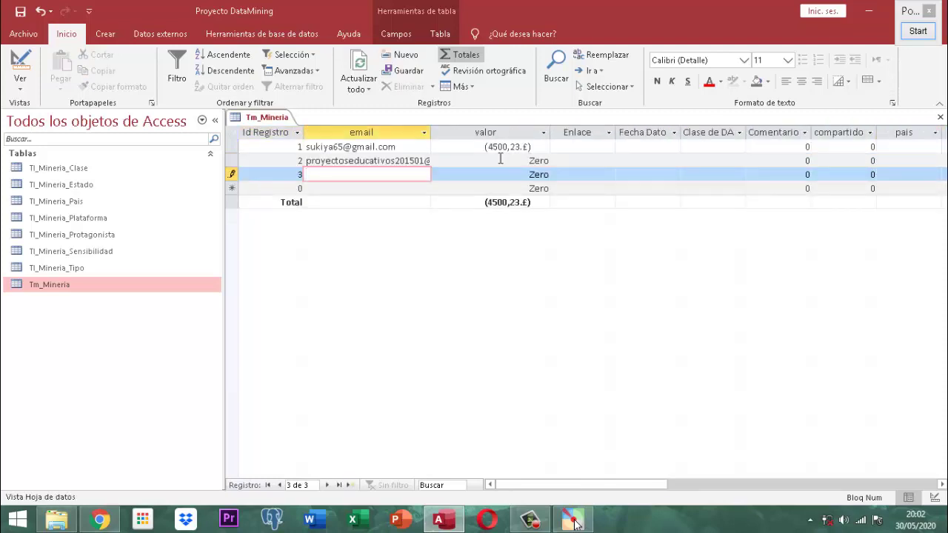
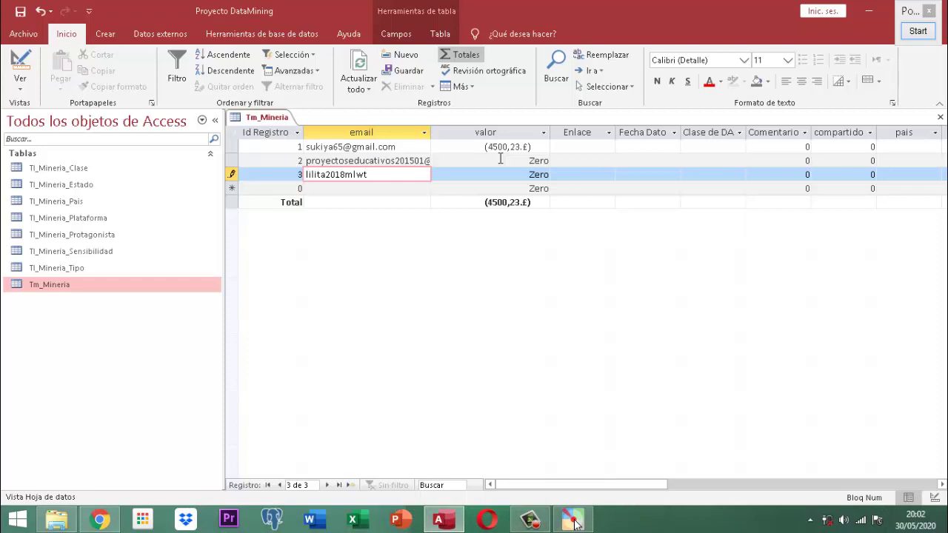
{"action": "key", "text": "Tab"}
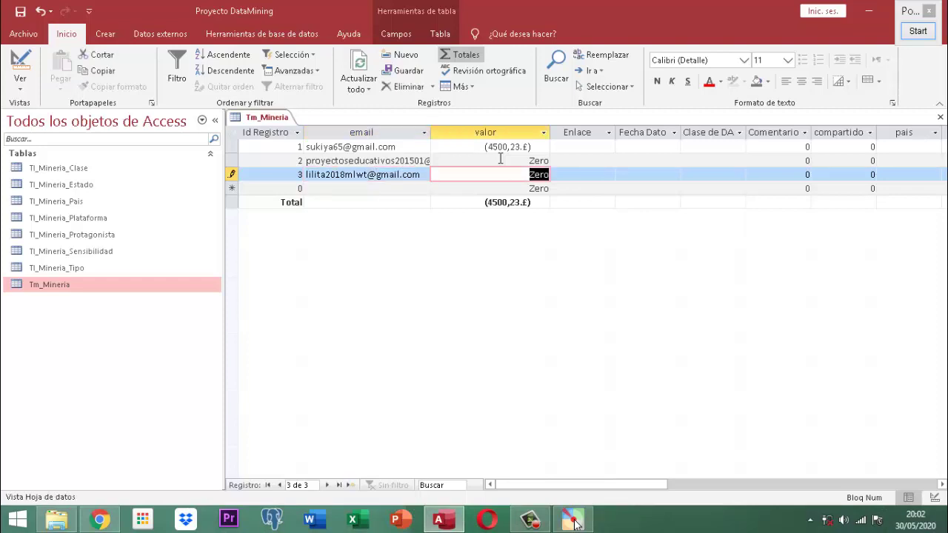
{"action": "type", "text": "500"}
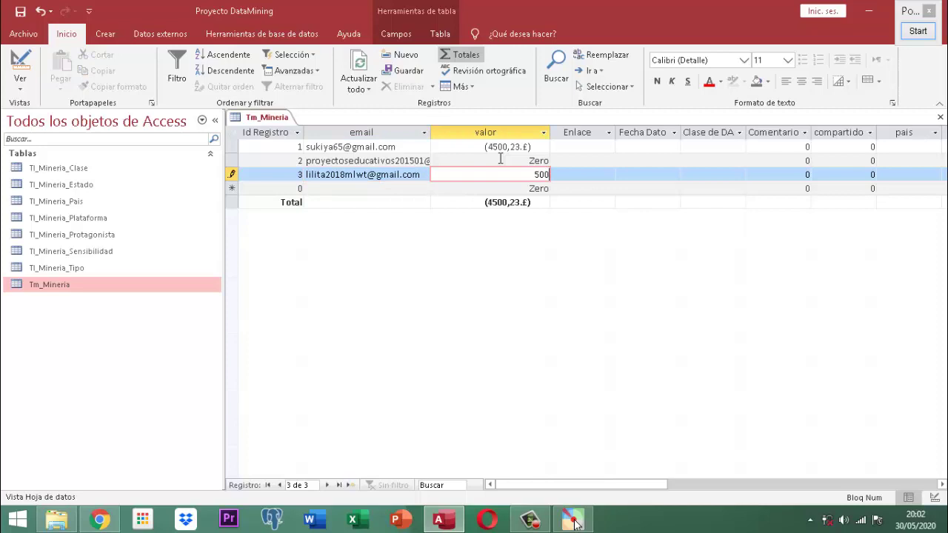
{"action": "type", "text": ",50"}
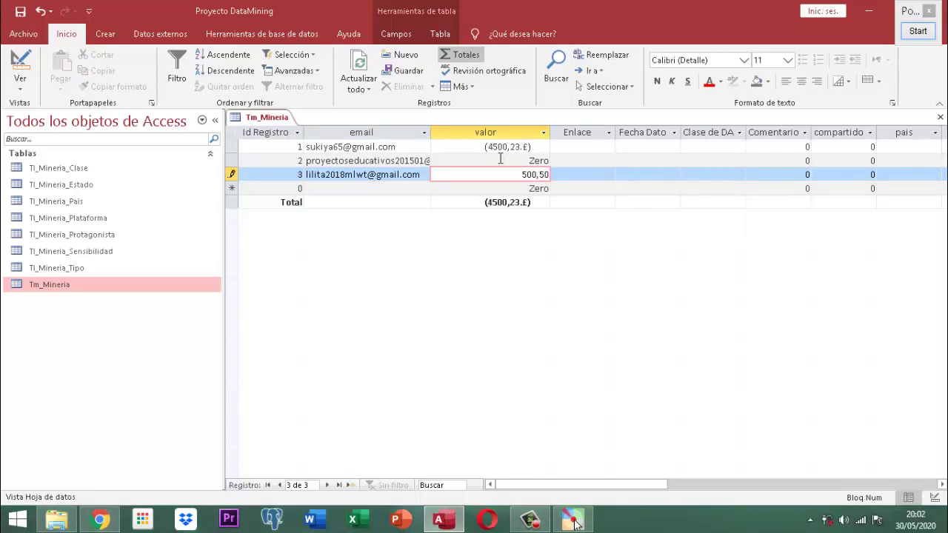
{"action": "key", "text": "Tab"}
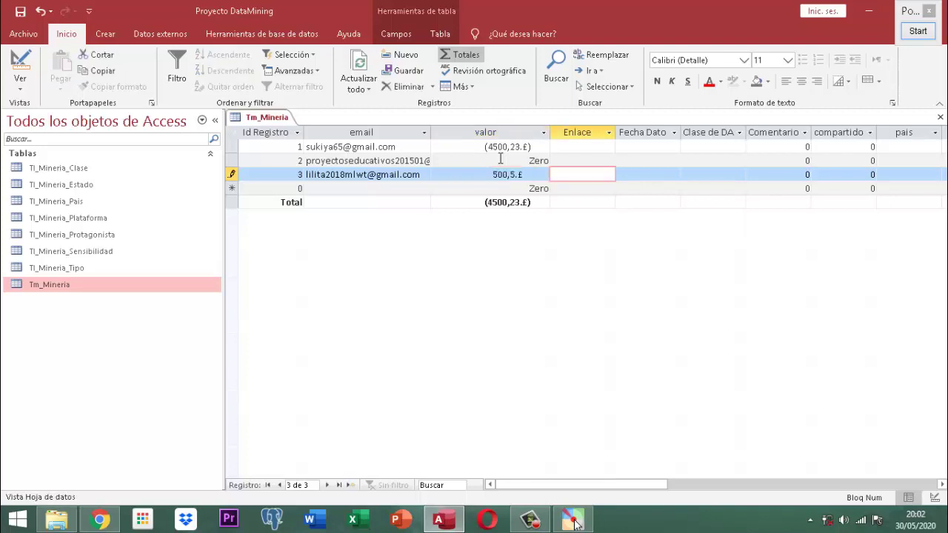
{"action": "key", "text": "Tab"}
{"action": "key", "text": "Tab"}
{"action": "key", "text": "Tab"}
{"action": "key", "text": "Tab"}
{"action": "key", "text": "Tab"}
{"action": "key", "text": "Tab"}
{"action": "key", "text": "Tab"}
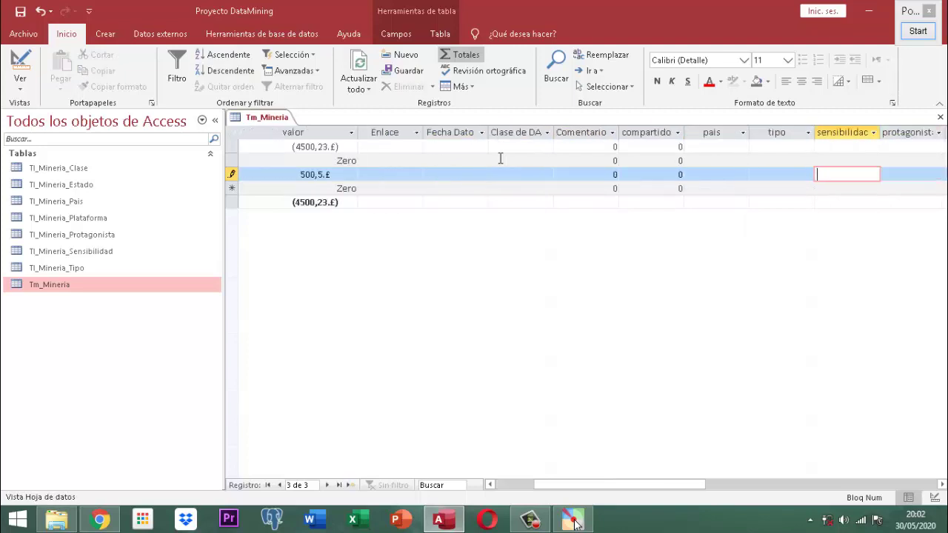
{"action": "key", "text": "Tab"}
{"action": "key", "text": "Tab"}
{"action": "key", "text": "Tab"}
{"action": "key", "text": "Tab"}
{"action": "key", "text": "Tab"}
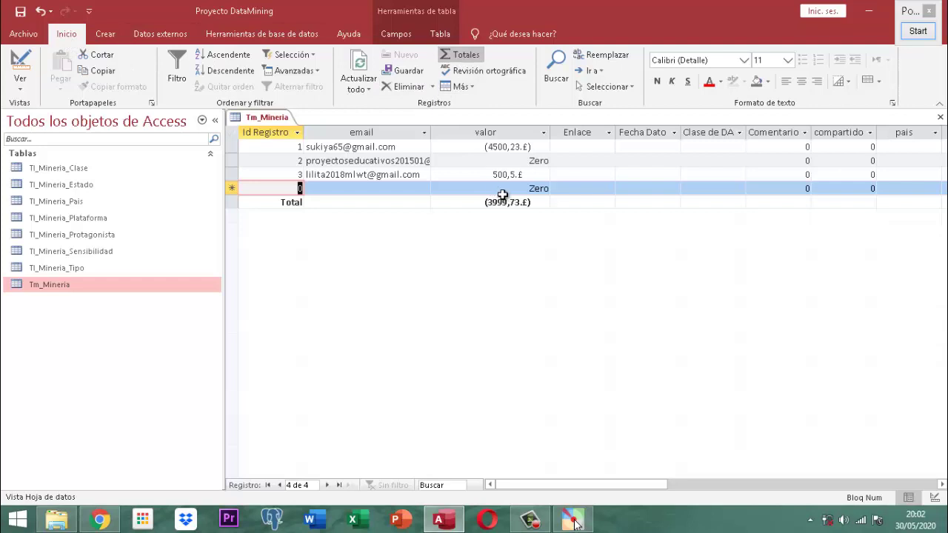
- Turn the Totals row off and on, then show the average and the count of valor
{"action": "left_click", "coordinate": [452, 55]}
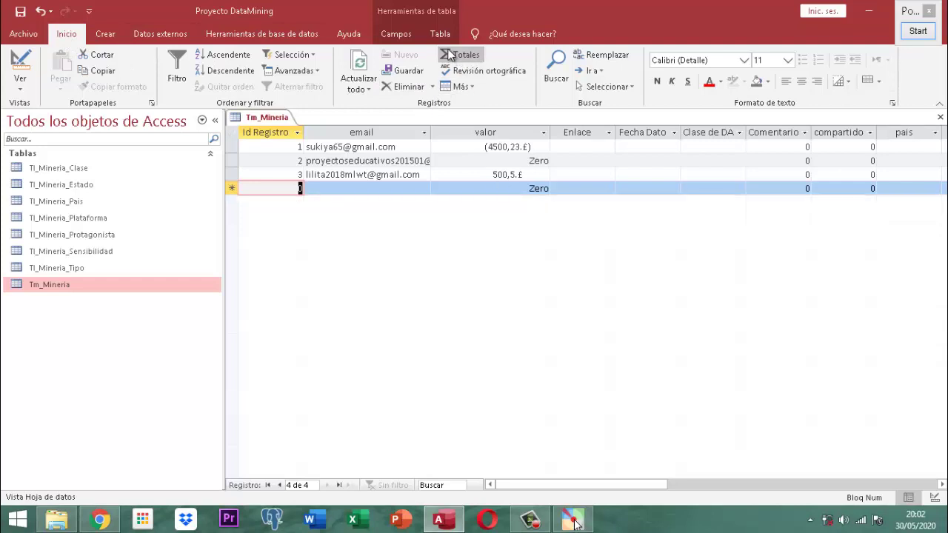
{"action": "left_click", "coordinate": [450, 53]}
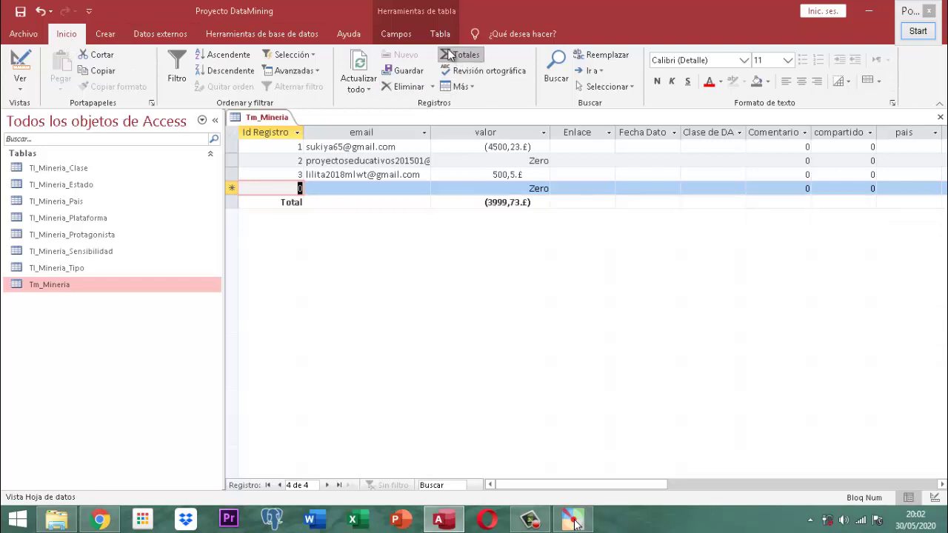
{"action": "left_click", "coordinate": [457, 203]}
{"action": "left_click", "coordinate": [438, 203]}
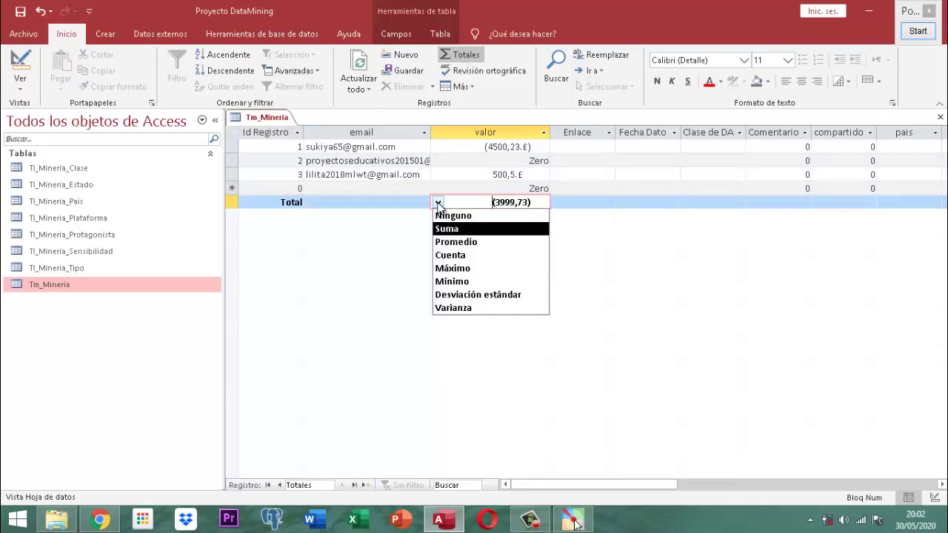
{"action": "left_click", "coordinate": [446, 243]}
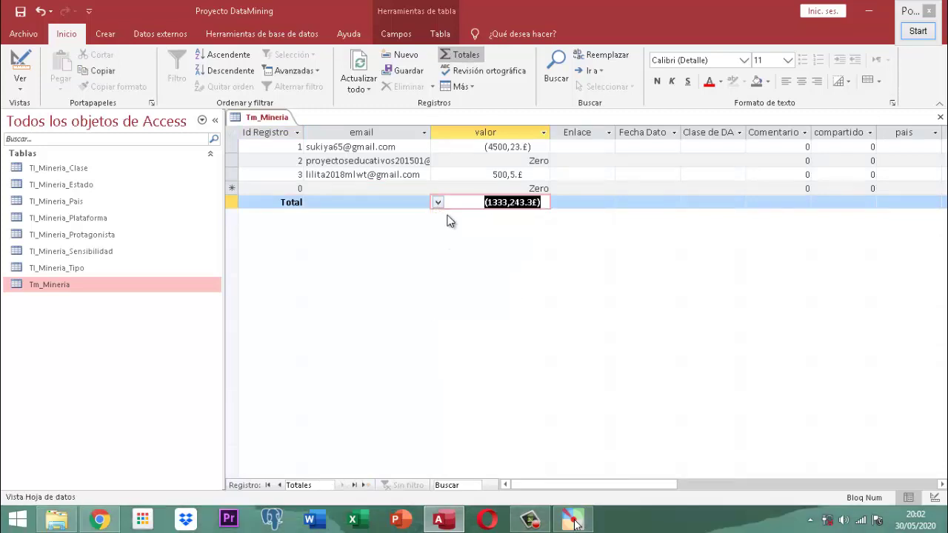
{"action": "left_click", "coordinate": [438, 203]}
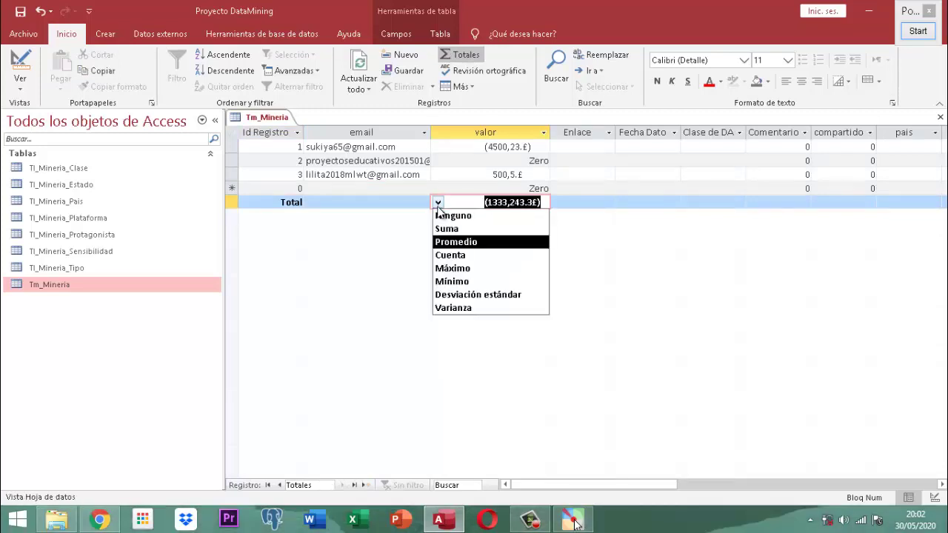
{"action": "left_click", "coordinate": [447, 255]}
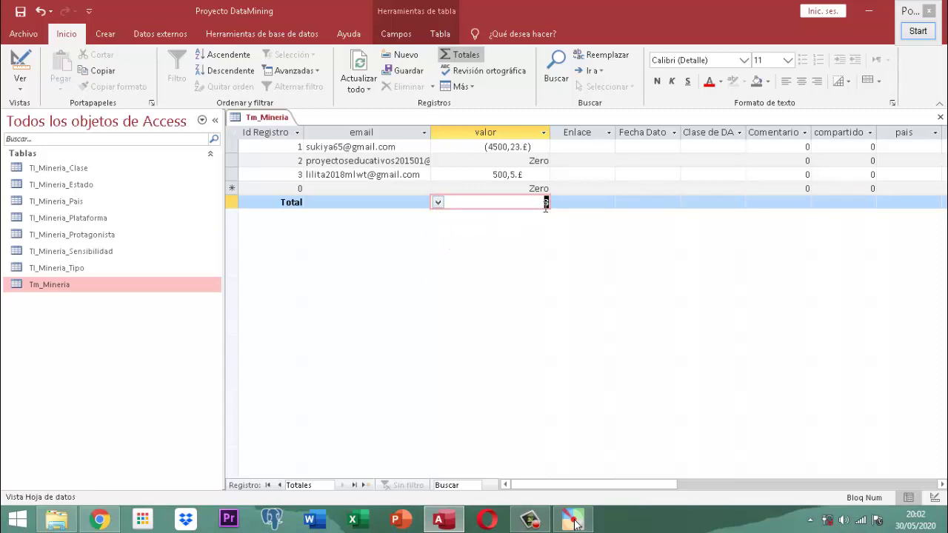
- Switch the valor total to Máximo, then to Desviación estándar
{"action": "left_click", "coordinate": [438, 203]}
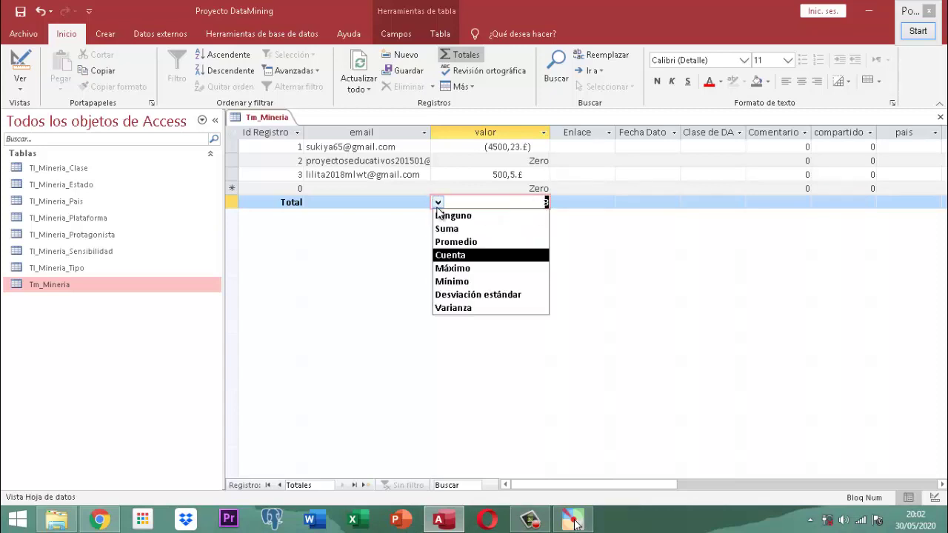
{"action": "left_click", "coordinate": [437, 269]}
{"action": "left_click", "coordinate": [437, 203]}
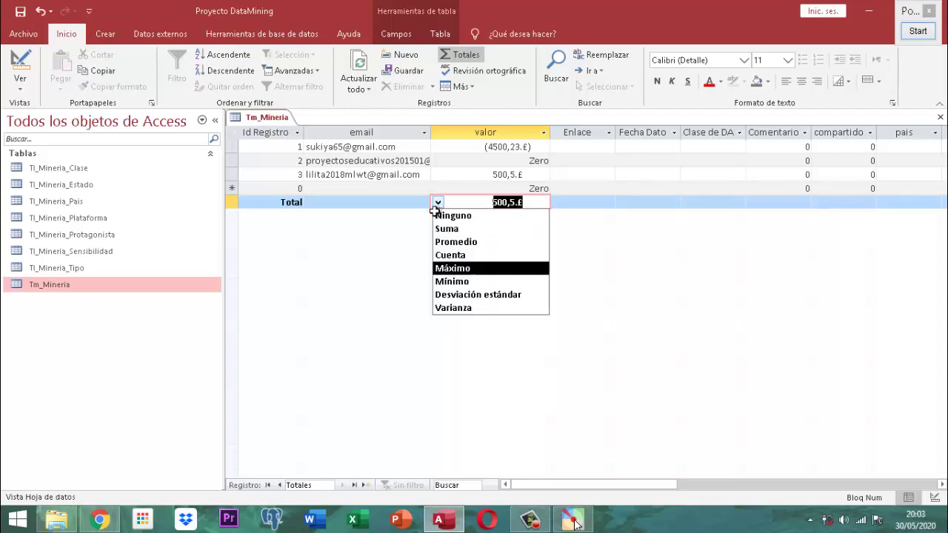
{"action": "left_click", "coordinate": [442, 280]}
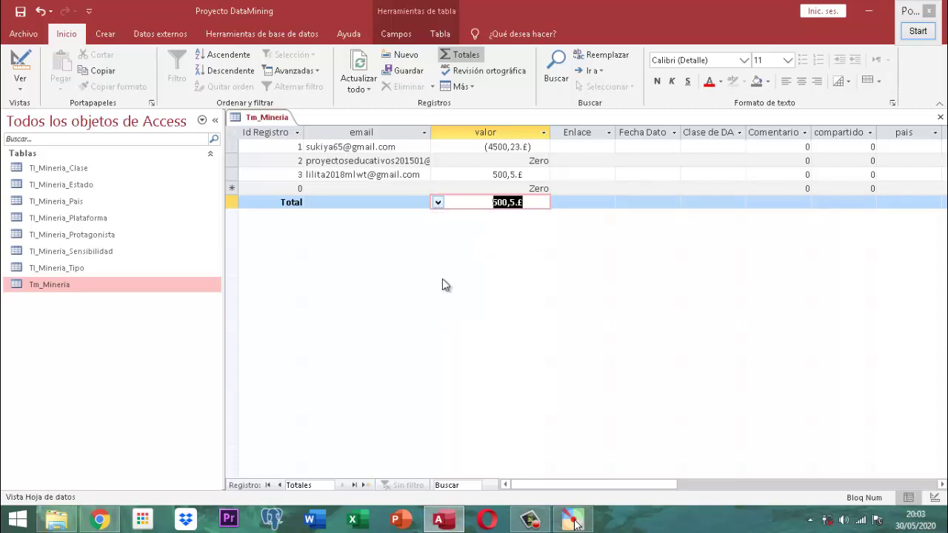
{"action": "left_click", "coordinate": [437, 204]}
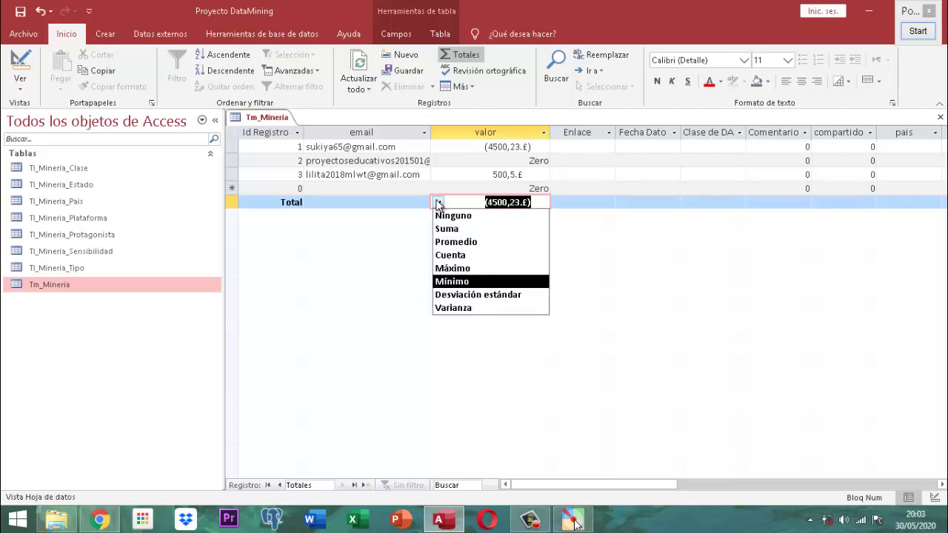
{"action": "left_click", "coordinate": [472, 295]}
- Show the Varianza of valor, return the total to Suma, then hide the Totals row
{"action": "left_click", "coordinate": [438, 203]}
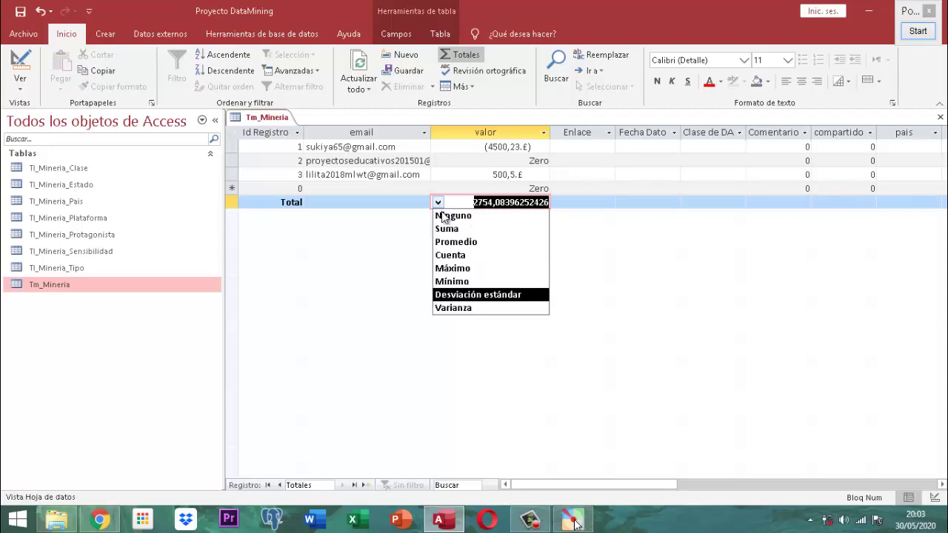
{"action": "left_click", "coordinate": [461, 308]}
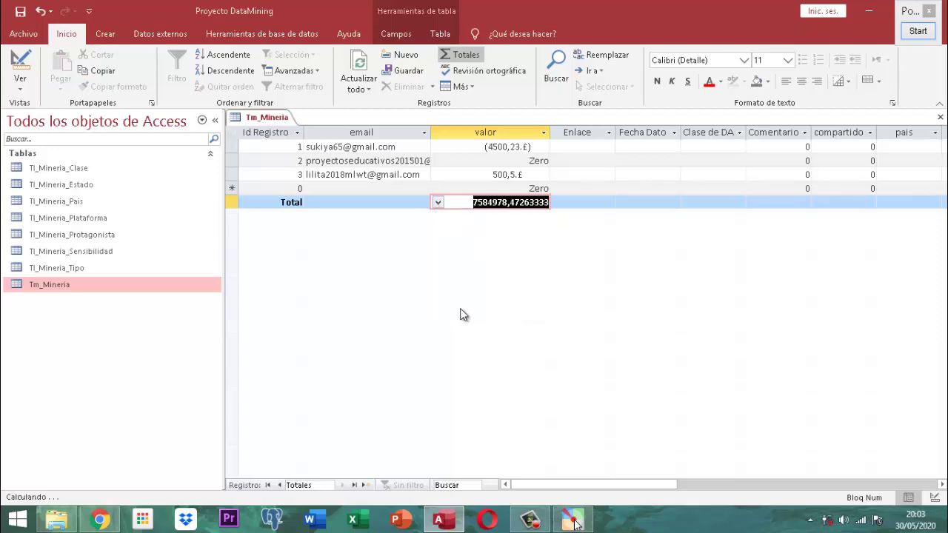
{"action": "left_click", "coordinate": [437, 203]}
{"action": "left_click", "coordinate": [442, 229]}
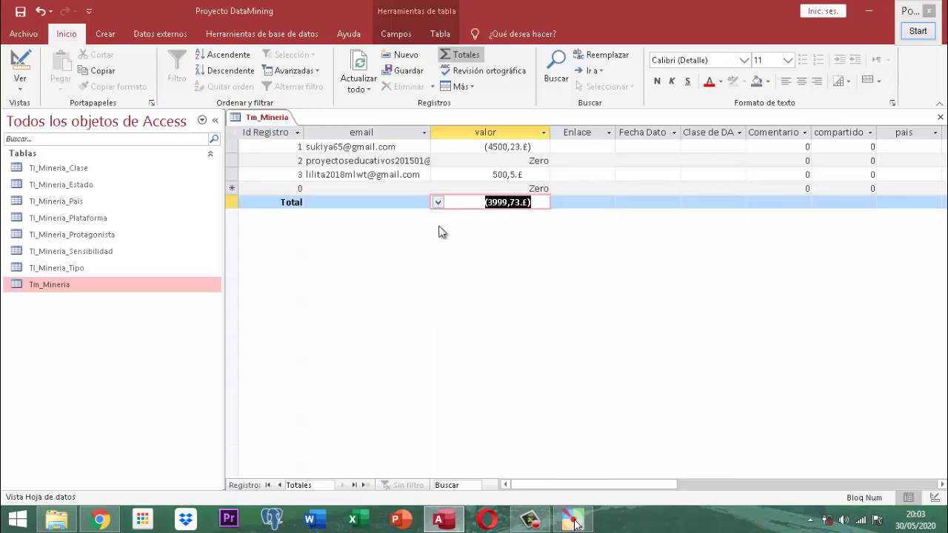
{"action": "left_click", "coordinate": [468, 56]}
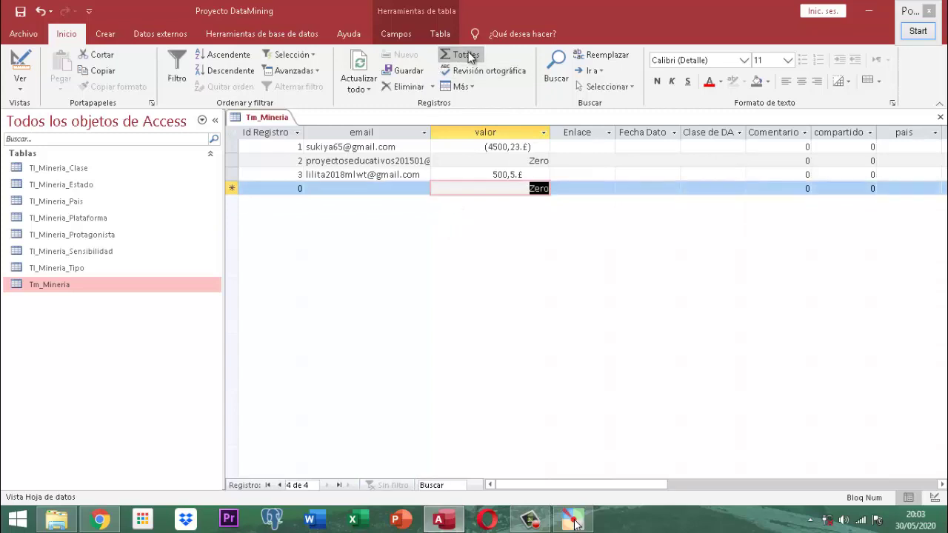
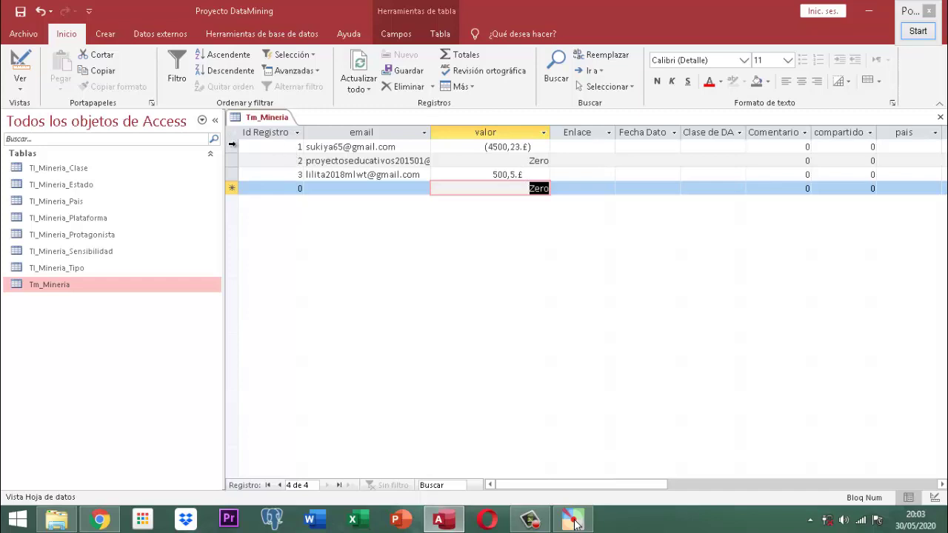
- Delete the three records in the Tm_Mineria datasheet, confirming with Sí
{"action": "left_click_drag", "start_coordinate": [233, 146], "coordinate": [232, 170]}
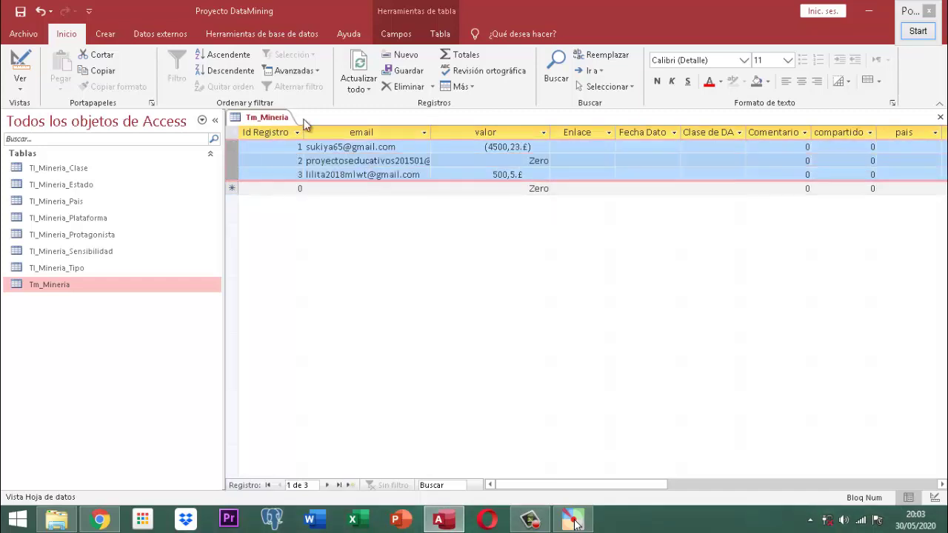
{"action": "left_click", "coordinate": [404, 86]}
{"action": "left_click", "coordinate": [448, 305]}
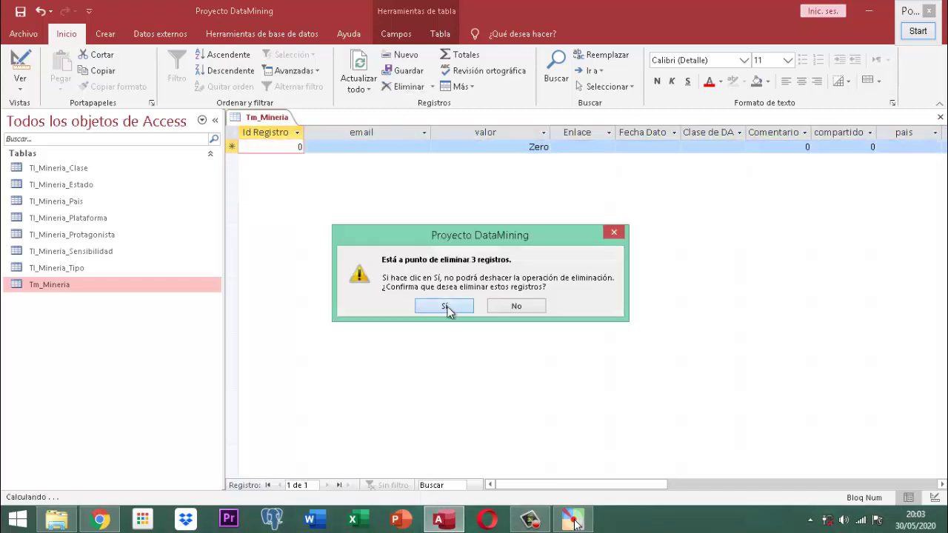
- Close the Tm_Mineria table and save the changes
{"action": "right_click", "coordinate": [282, 117]}
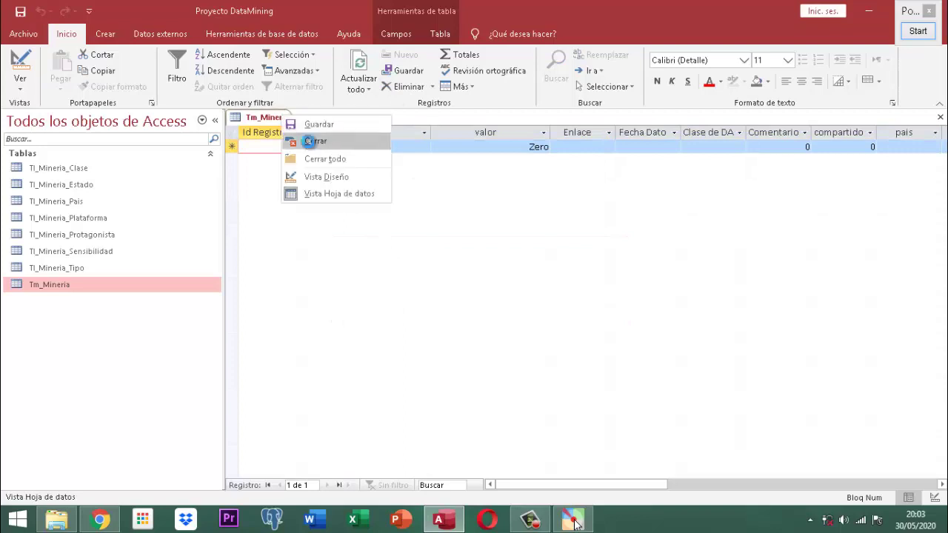
{"action": "left_click", "coordinate": [311, 141]}
{"action": "left_click", "coordinate": [410, 299]}
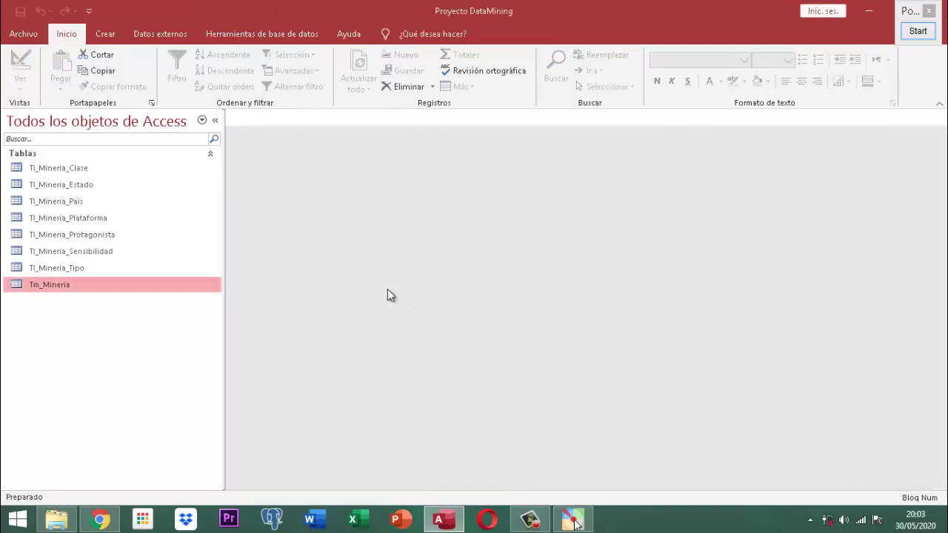
- Open Tm_Mineria in Design view and check Fec_Dato's 00/00/0000;;_ input mask, then start the magnifier
{"action": "right_click", "coordinate": [56, 283]}
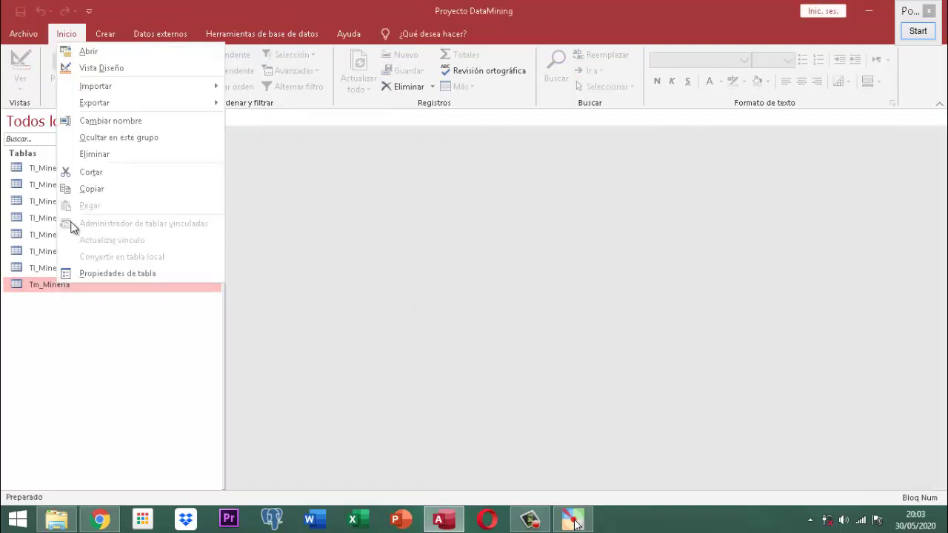
{"action": "left_click", "coordinate": [98, 68]}
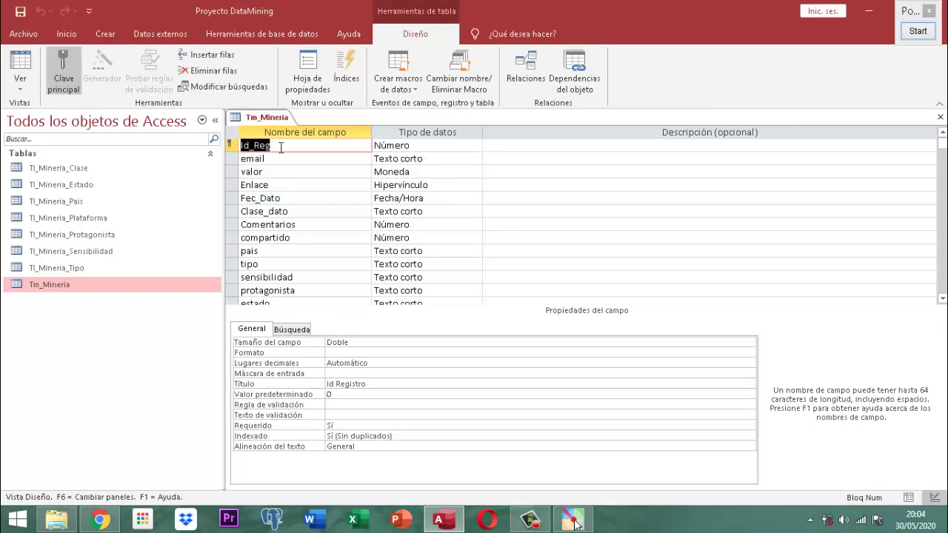
{"action": "left_click", "coordinate": [285, 186]}
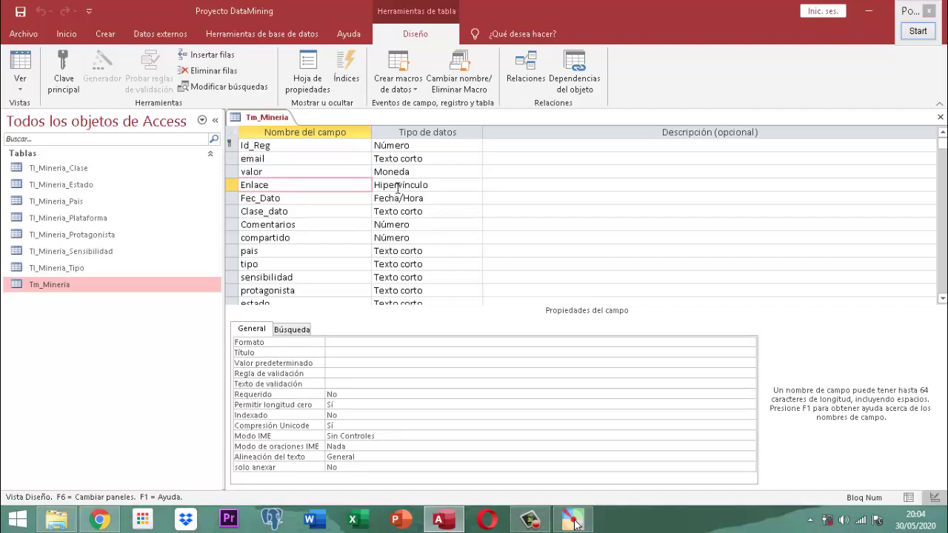
{"action": "left_click", "coordinate": [310, 198]}
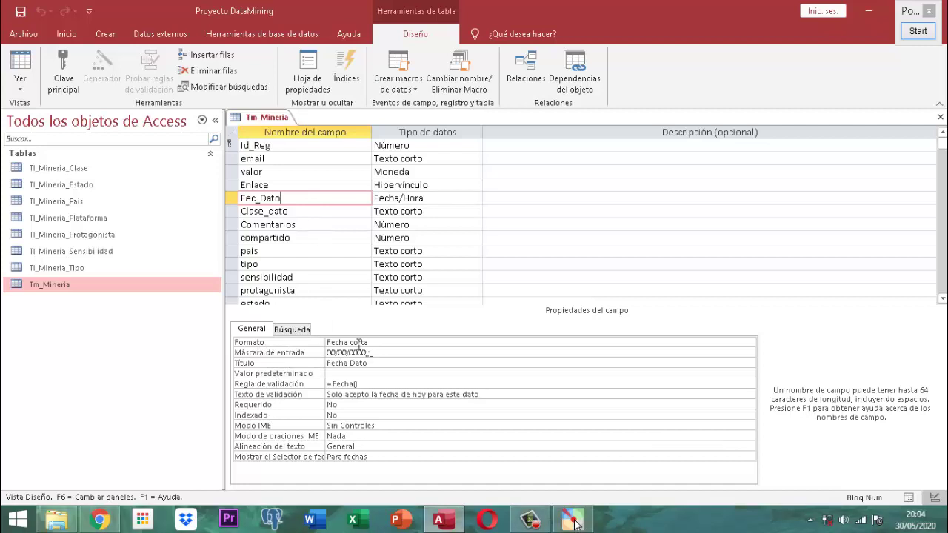
{"action": "left_click", "coordinate": [396, 352]}
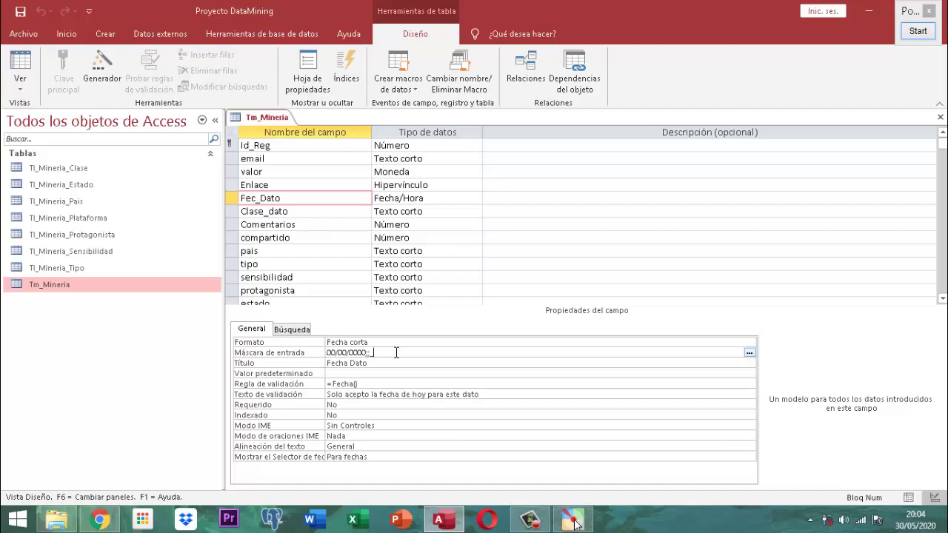
{"action": "left_click", "coordinate": [918, 31]}
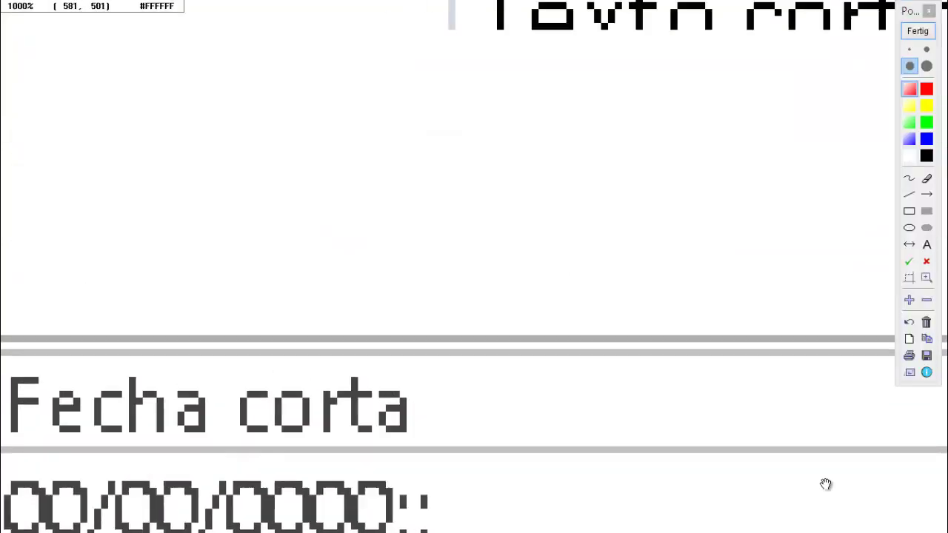
{"action": "left_click_drag", "start_coordinate": [826, 484], "coordinate": [902, 290]}
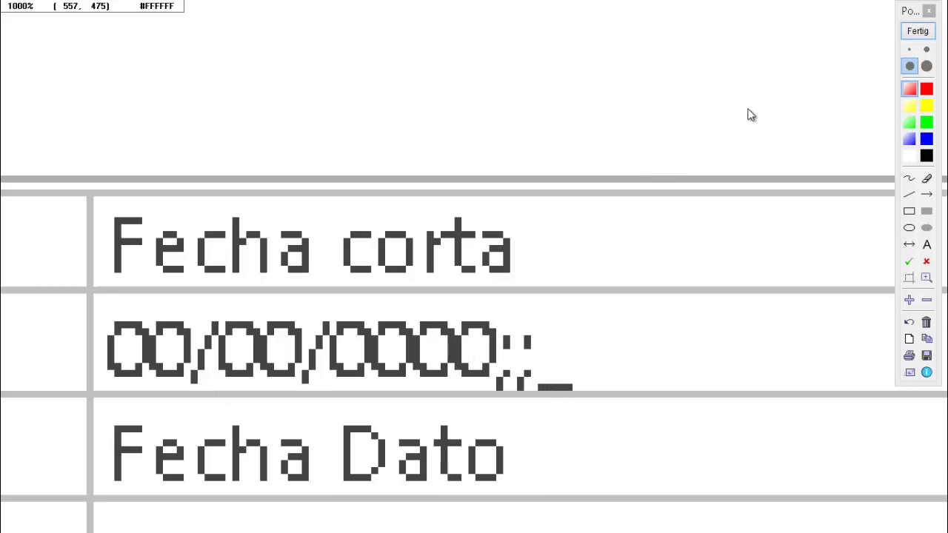
- Close the magnifier, browse the Clase_dato to tipo fields, and select Comentarios' Regla de validación box
{"action": "left_click", "coordinate": [918, 32]}
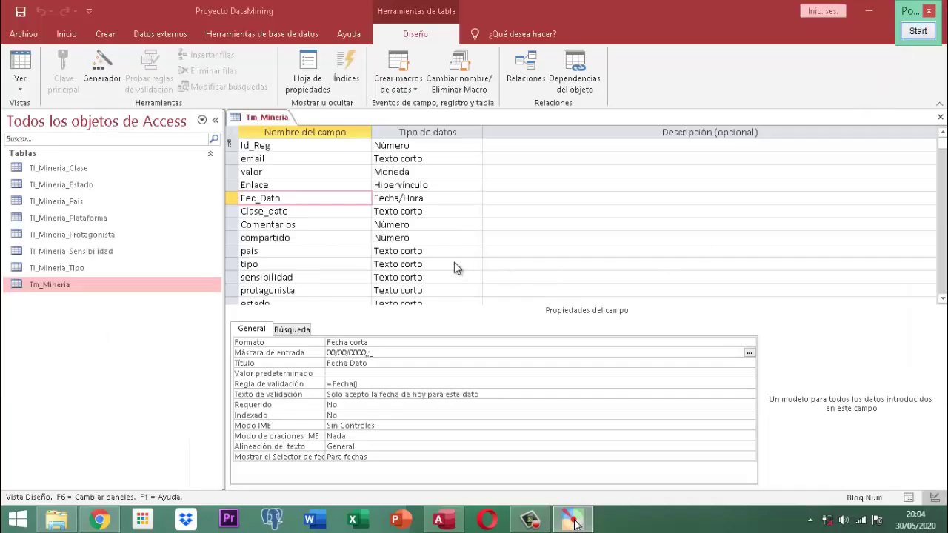
{"action": "left_click", "coordinate": [302, 211]}
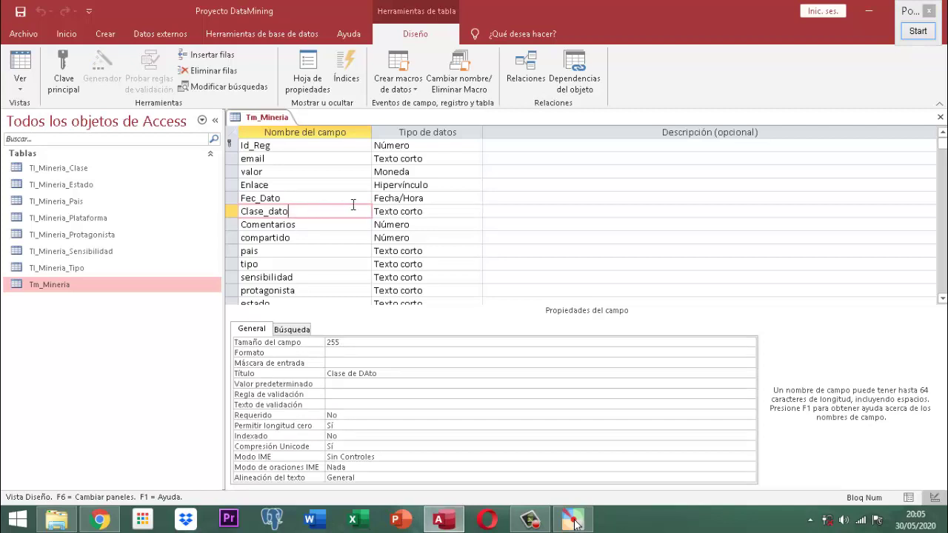
{"action": "left_click", "coordinate": [317, 219]}
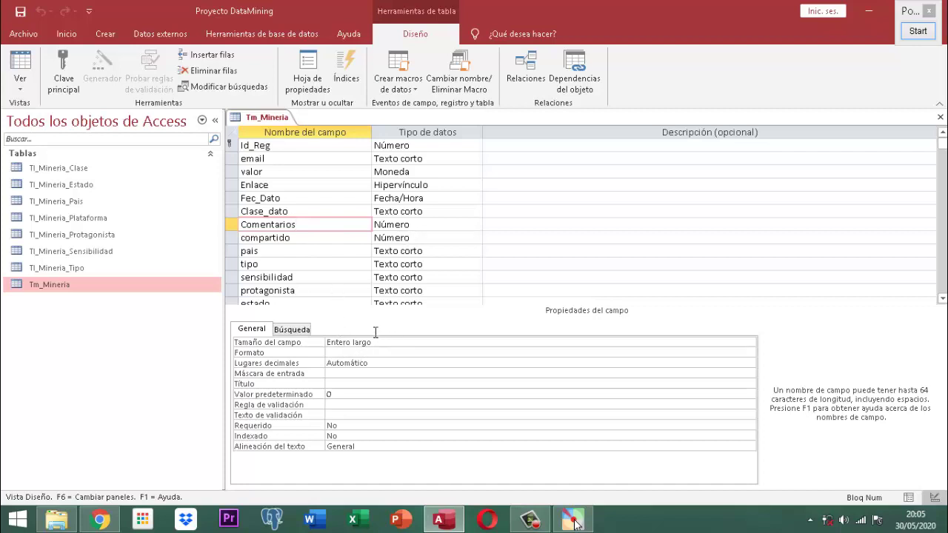
{"action": "left_click", "coordinate": [296, 235]}
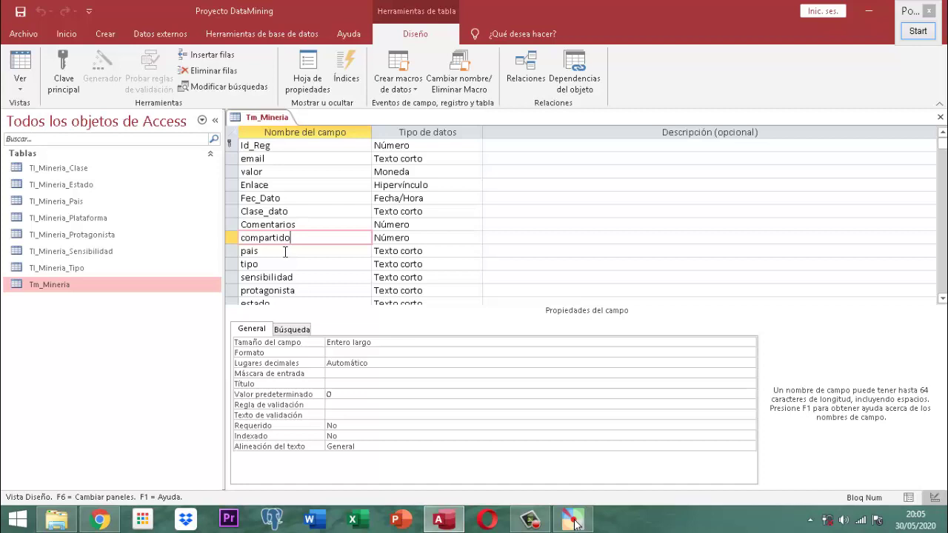
{"action": "left_click", "coordinate": [285, 252]}
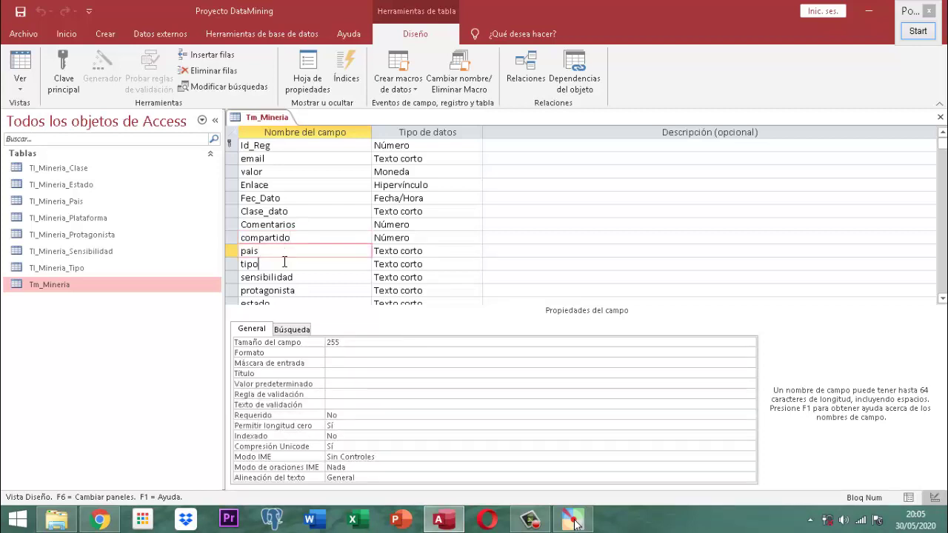
{"action": "left_click", "coordinate": [286, 263]}
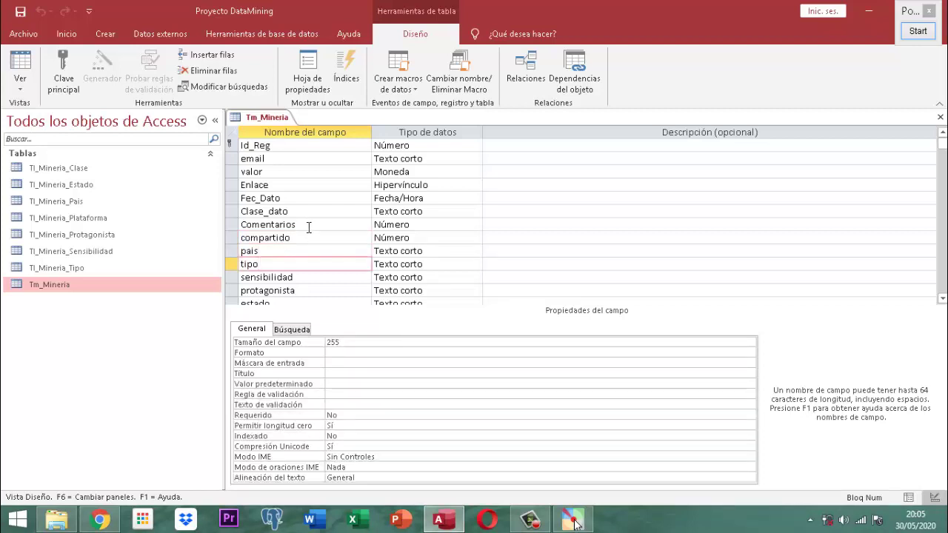
{"action": "left_click", "coordinate": [310, 226]}
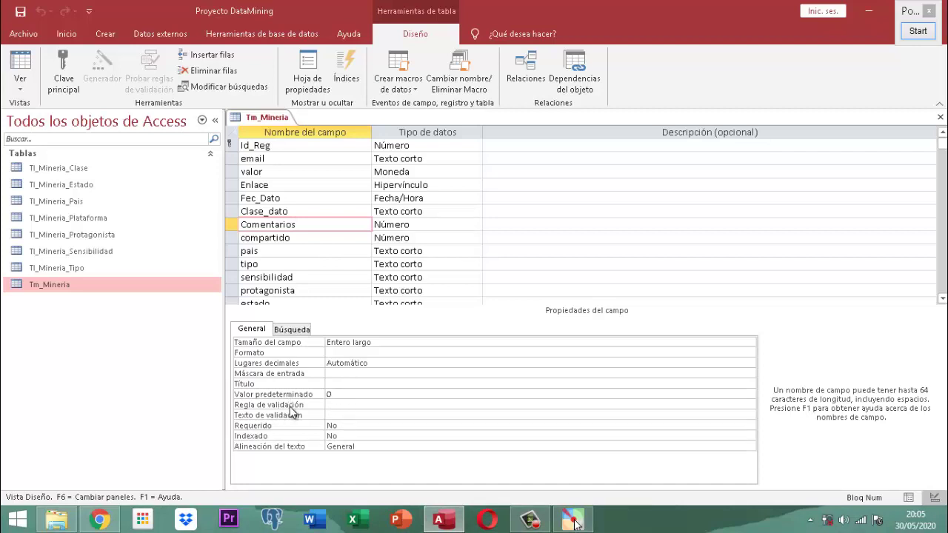
{"action": "left_click", "coordinate": [342, 404]}
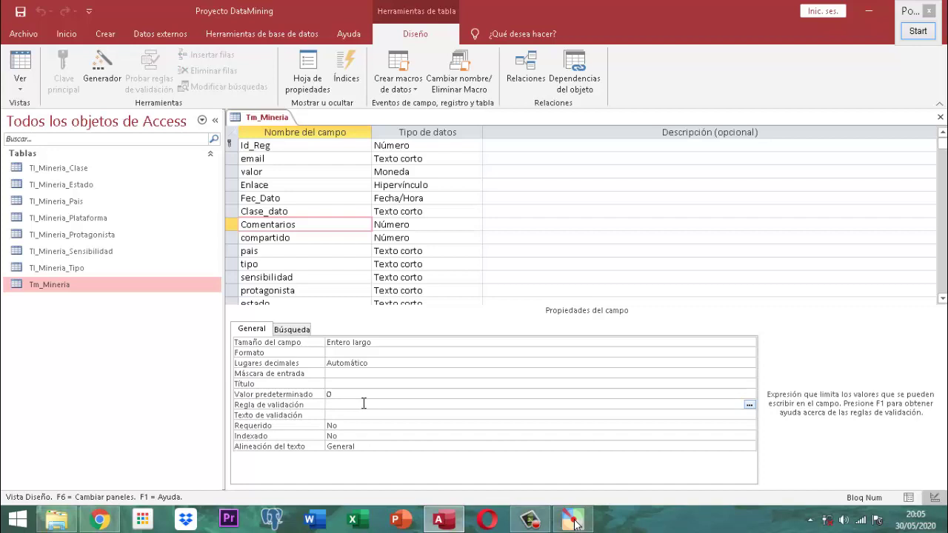
- Set the Comentarios validation rule to >=1
{"action": "type", "text": "<0"}
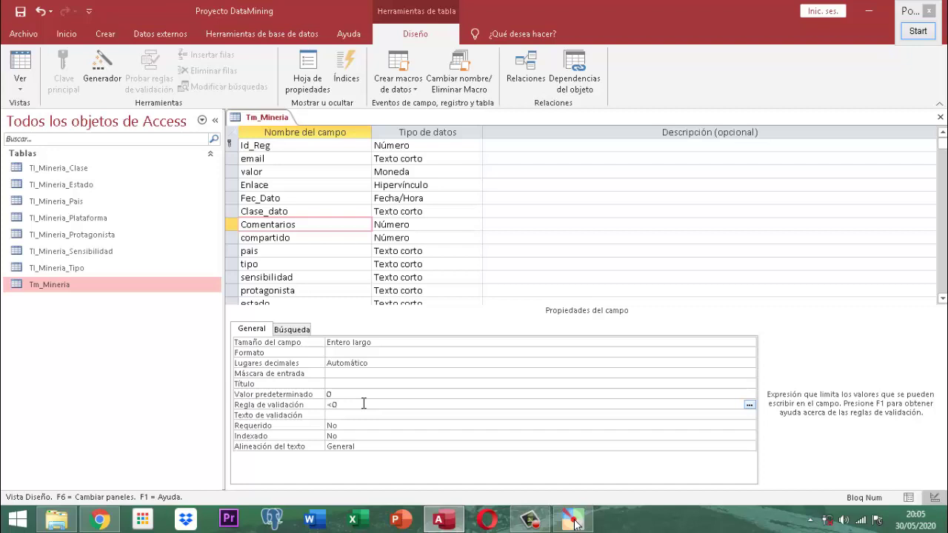
{"action": "key", "text": "BackSpace"}
{"action": "key", "text": "BackSpace"}
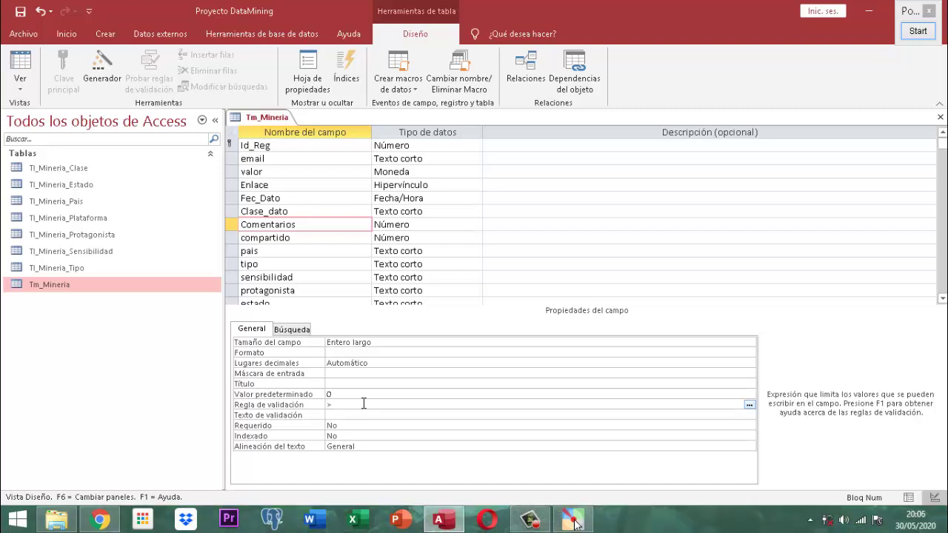
{"action": "type", "text": "1"}
- Enter Comentarios' validation text saying negative values won't be accepted and to try again
{"action": "left_click", "coordinate": [365, 412]}
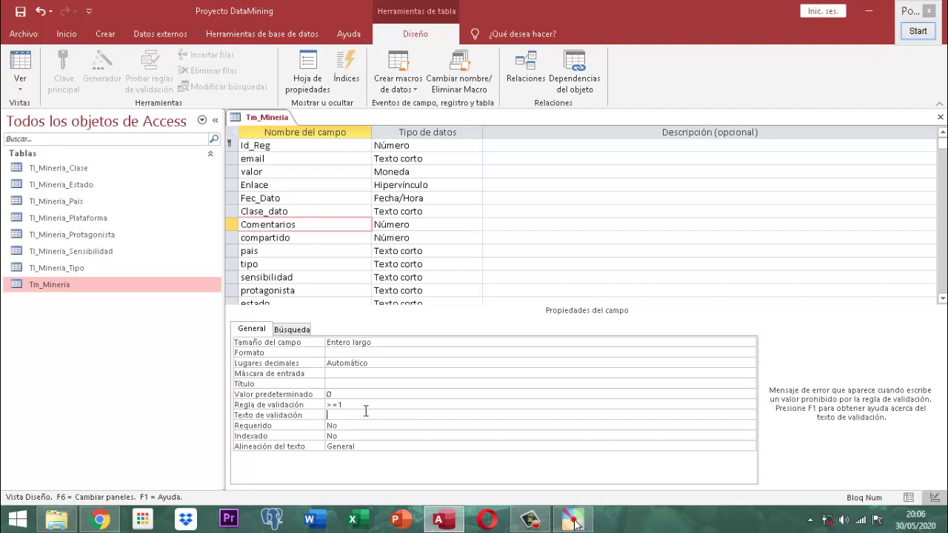
{"action": "type", "text": "Has registrado "}
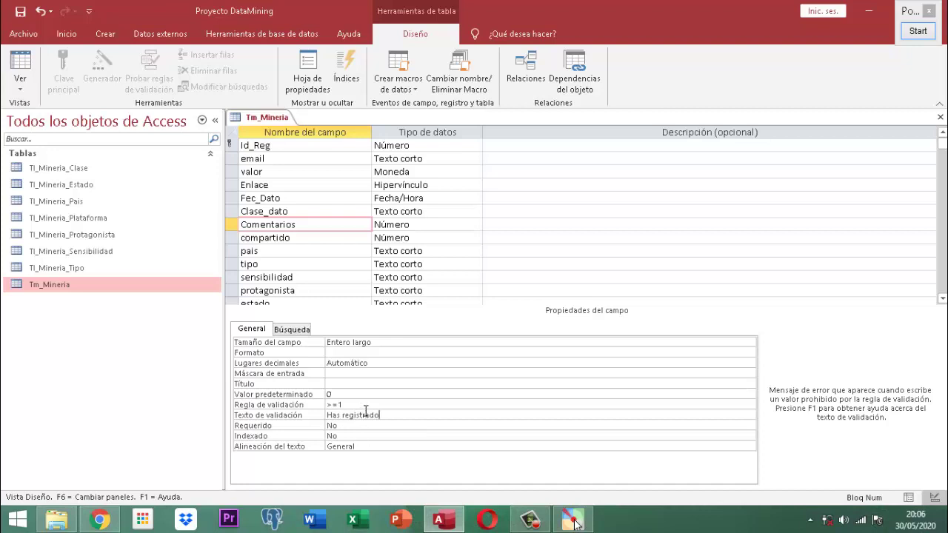
{"action": "type", "text": "un valor negativo y no se acepta"}
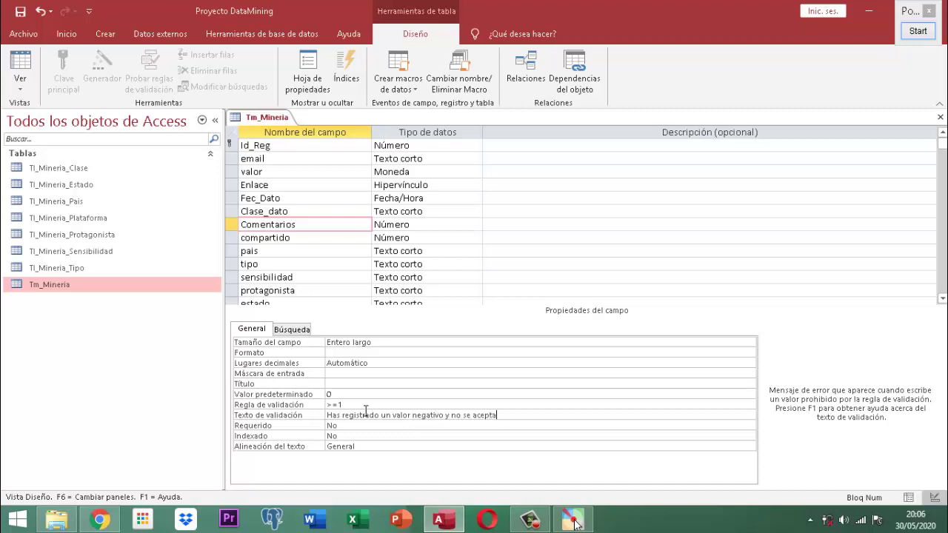
{"action": "type", "text": "rá el registro"}
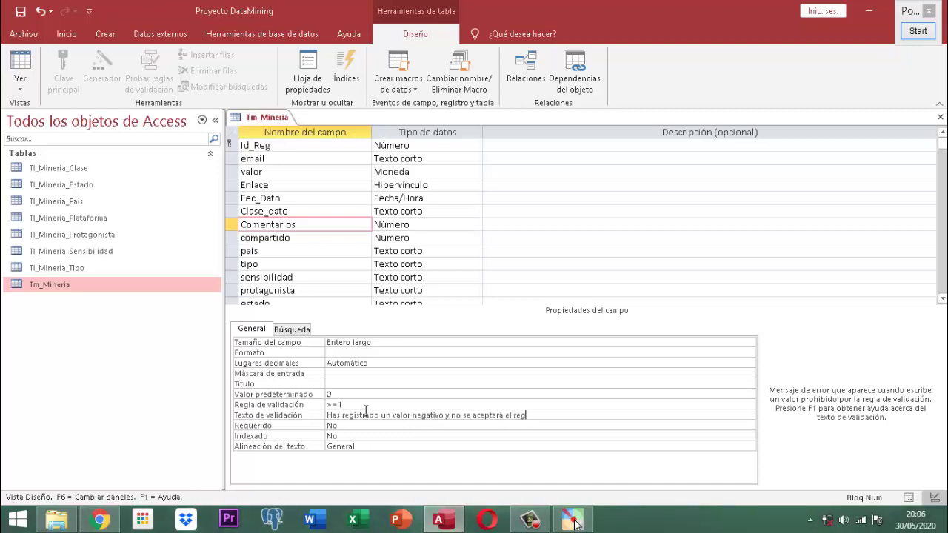
{"action": "key", "text": "BackSpace"}
{"action": "key", "text": "BackSpace"}
{"action": "key", "text": "BackSpace"}
{"action": "key", "text": "BackSpace"}
{"action": "key", "text": "BackSpace"}
{"action": "key", "text": "BackSpace"}
{"action": "key", "text": "BackSpace"}
{"action": "key", "text": "BackSpace"}
{"action": "type", "text": "dato, intentelo nuevamentge"}
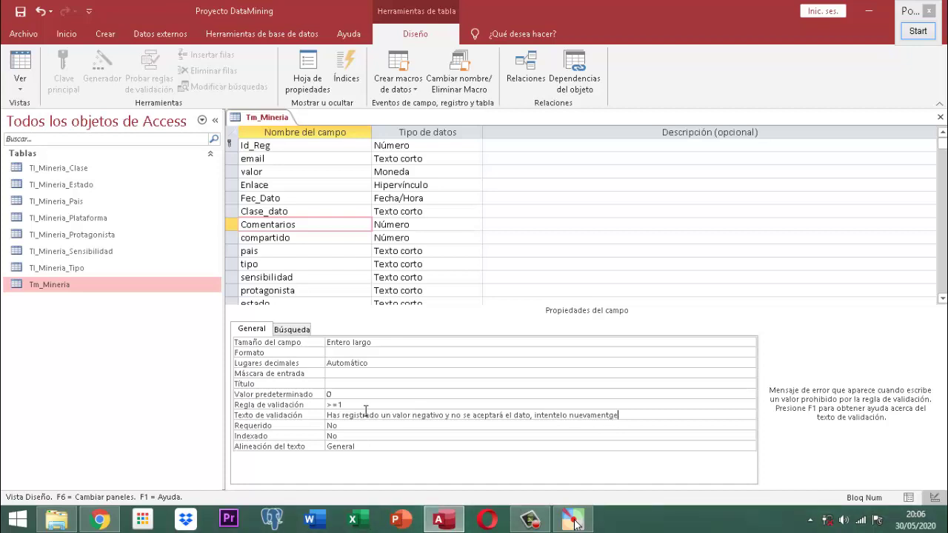
{"action": "key", "text": "Return"}
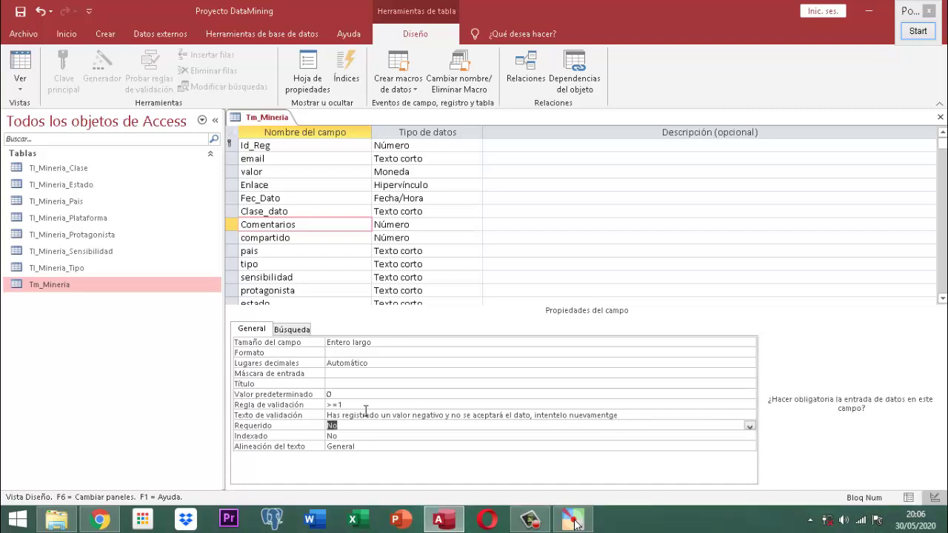
- Save the Tm_Mineria design and close it
{"action": "right_click", "coordinate": [244, 117]}
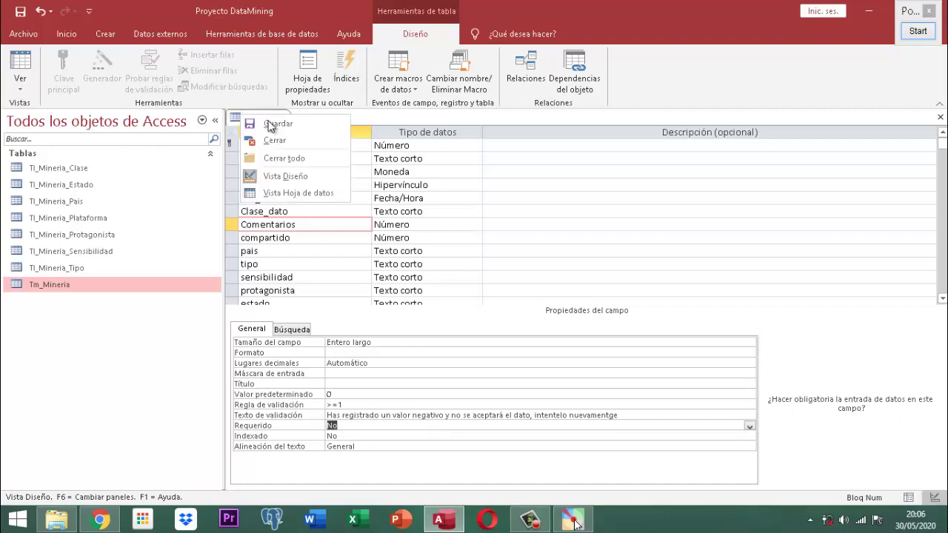
{"action": "left_click", "coordinate": [270, 126]}
{"action": "right_click", "coordinate": [261, 120]}
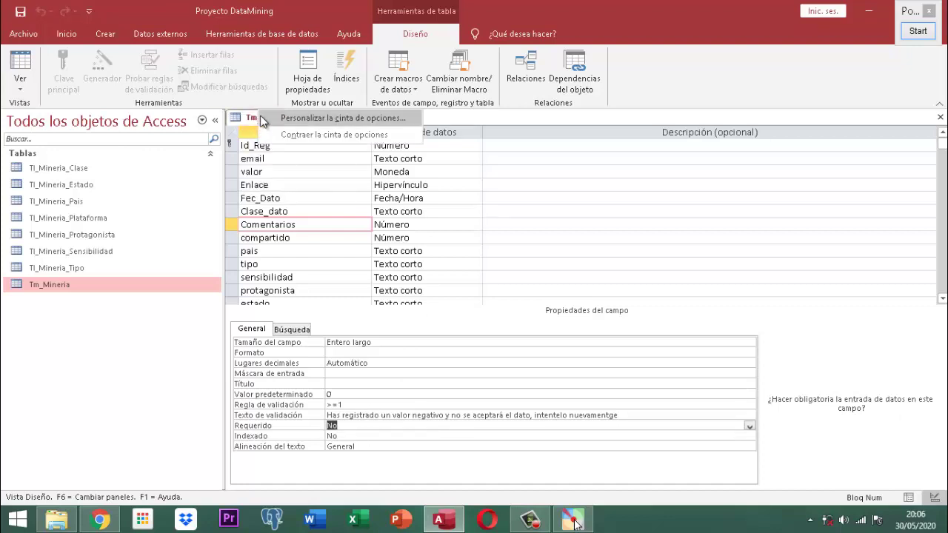
{"action": "left_click", "coordinate": [251, 117]}
{"action": "right_click", "coordinate": [259, 117]}
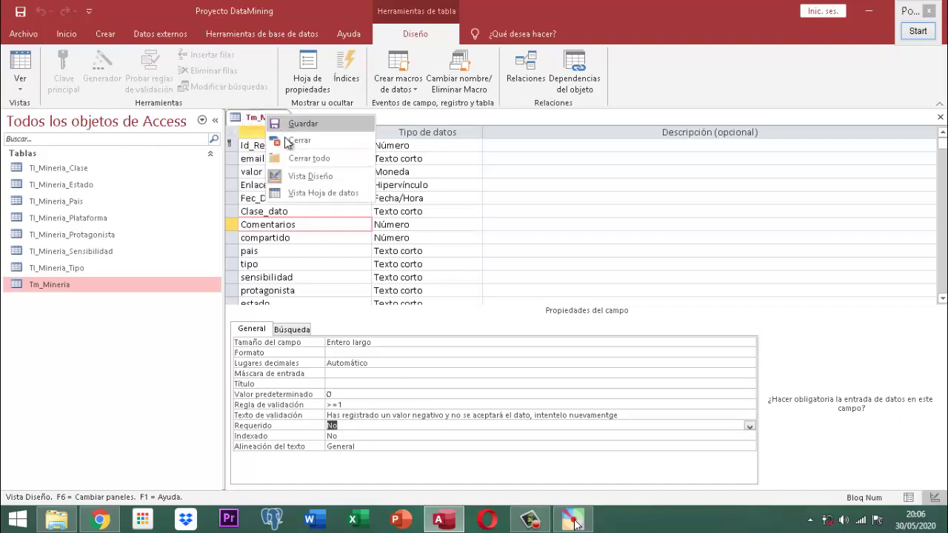
{"action": "left_click", "coordinate": [294, 139]}
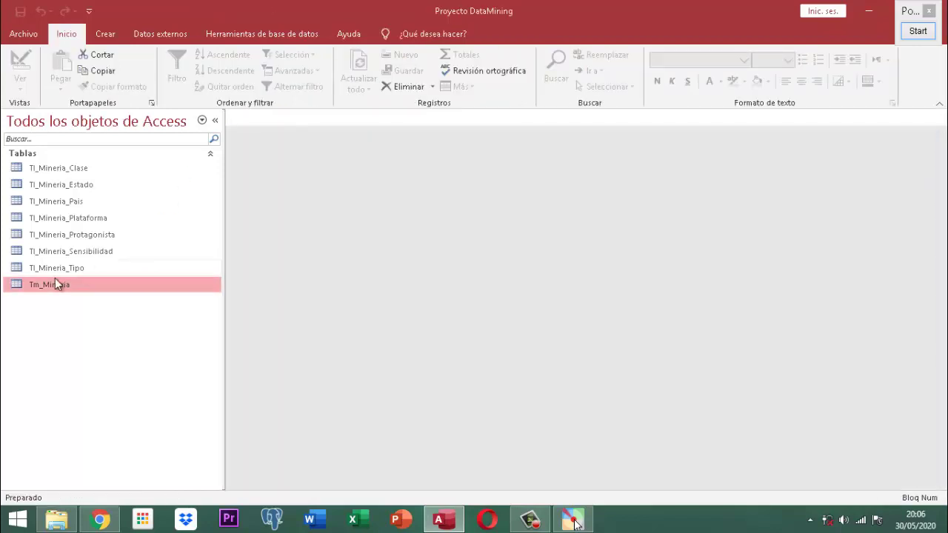
- In the Tm_Mineria datasheet, confirm Comentario rejects -1 with the warning, then enter 1
{"action": "double_click", "coordinate": [54, 283]}
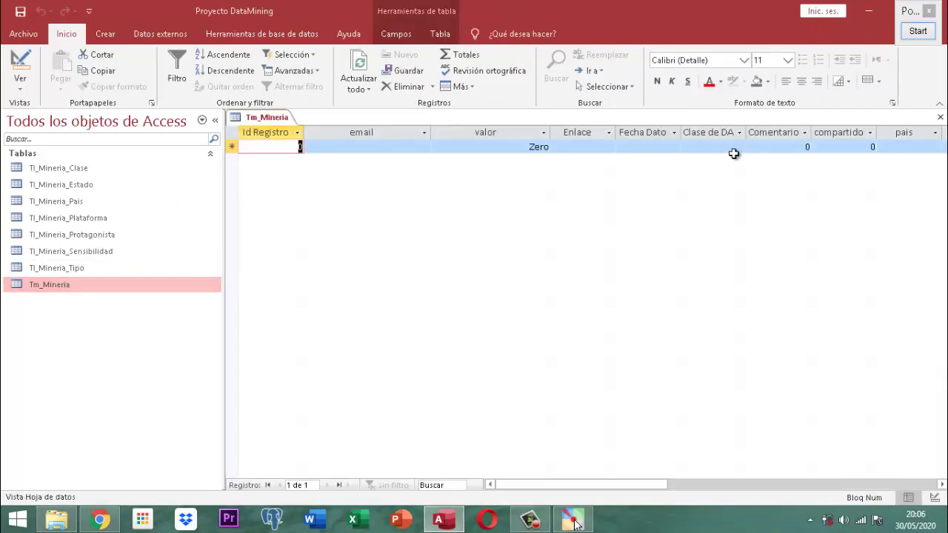
{"action": "left_click", "coordinate": [770, 148]}
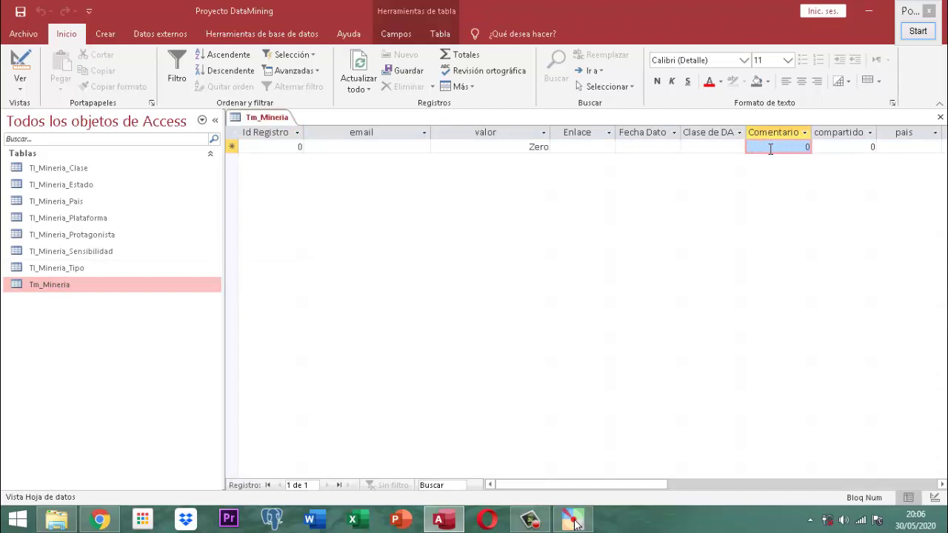
{"action": "type", "text": "-1"}
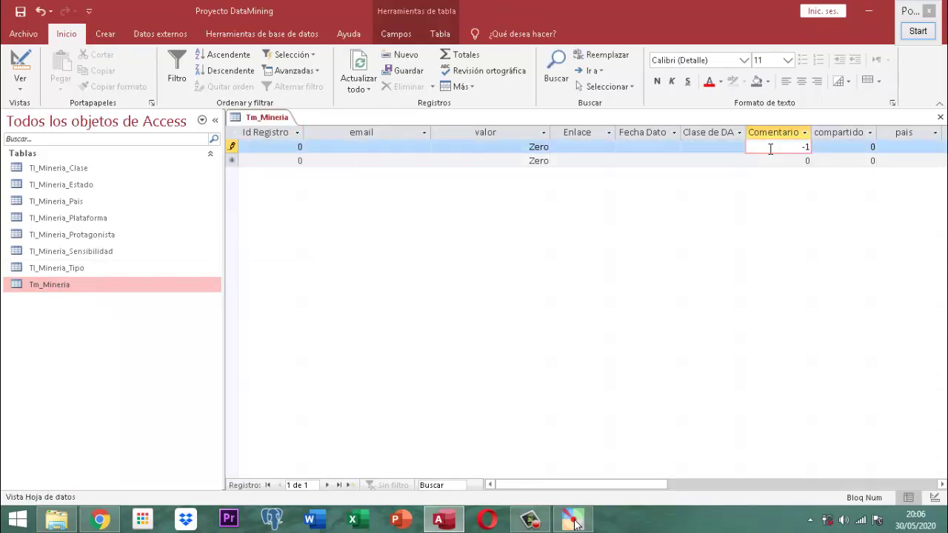
{"action": "key", "text": "Return"}
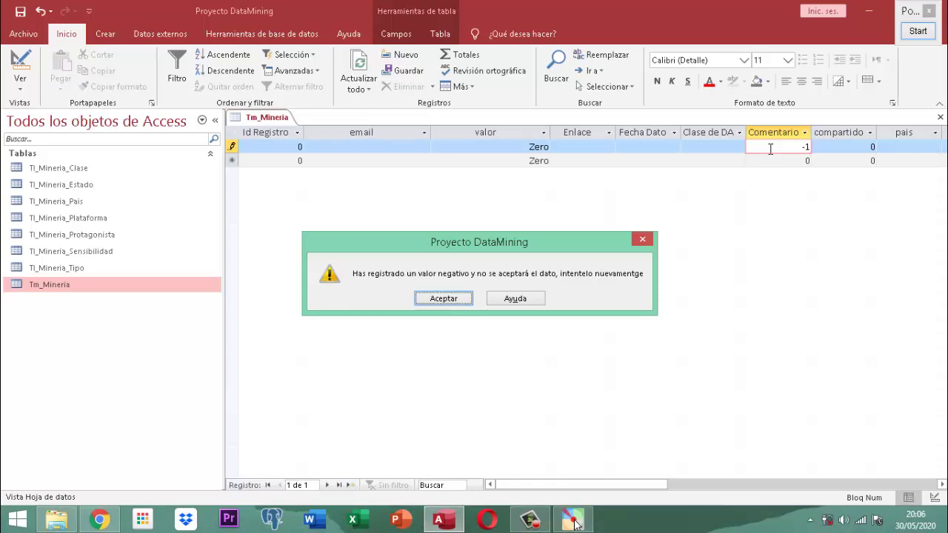
{"action": "key", "text": "Return"}
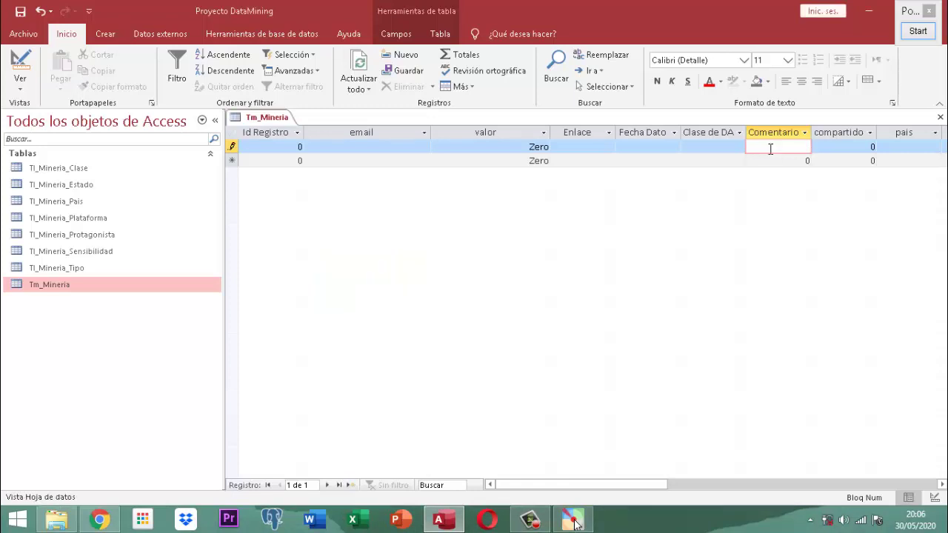
{"action": "key", "text": "Tab"}
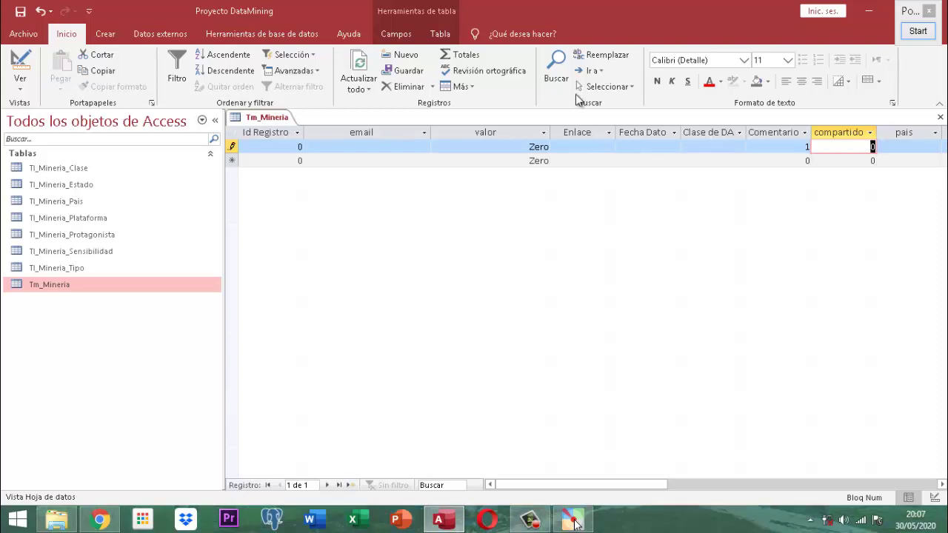
- Close the Tm_Mineria datasheet tab and reopen Tm_Mineria in Vista Diseño from the navigation pane
{"action": "right_click", "coordinate": [264, 117]}
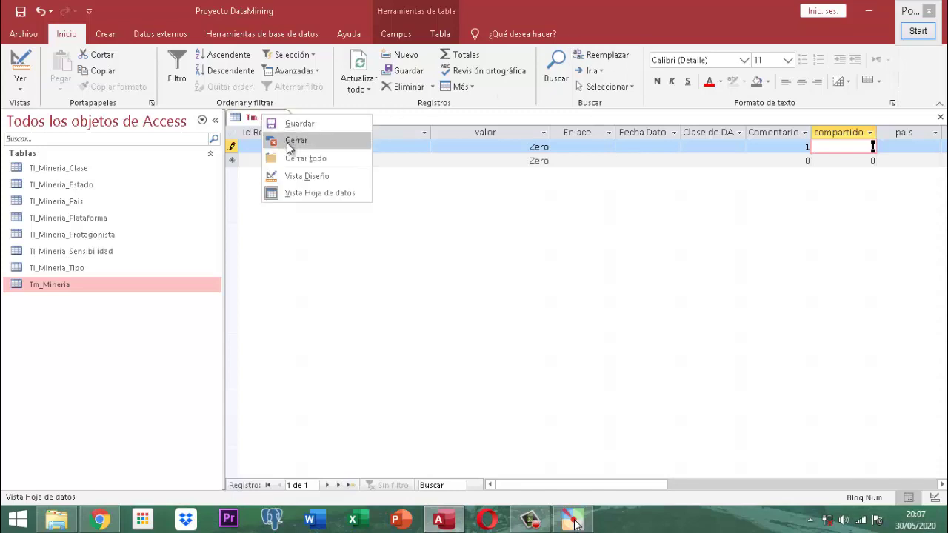
{"action": "left_click", "coordinate": [291, 141]}
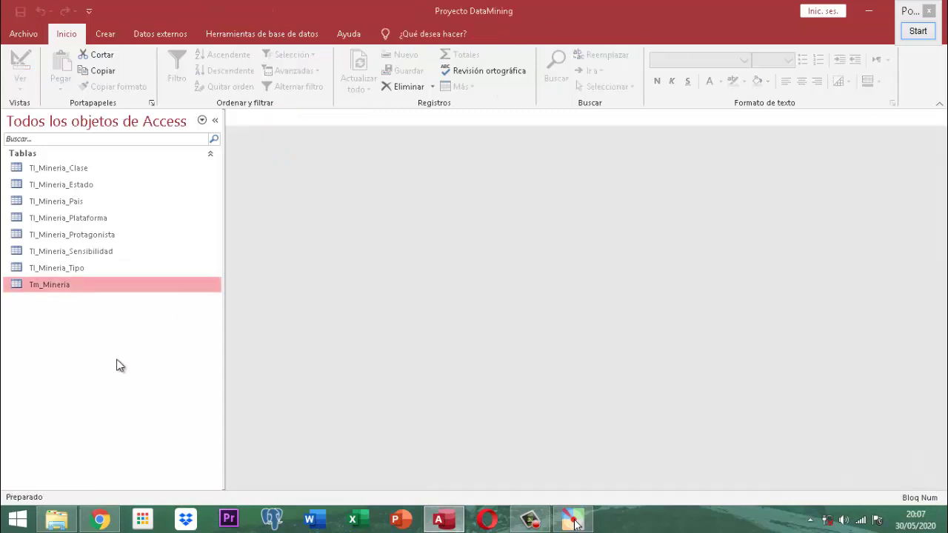
{"action": "right_click", "coordinate": [63, 287]}
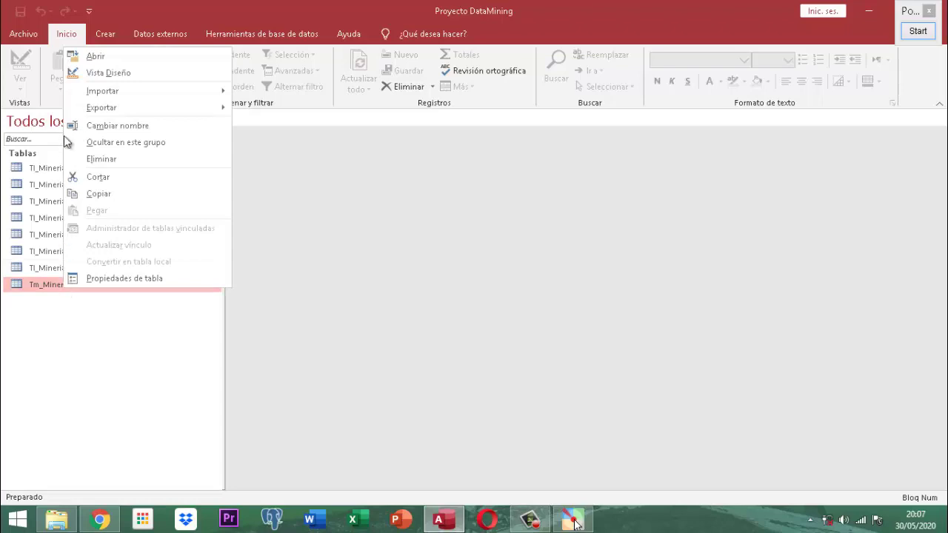
{"action": "left_click", "coordinate": [96, 74]}
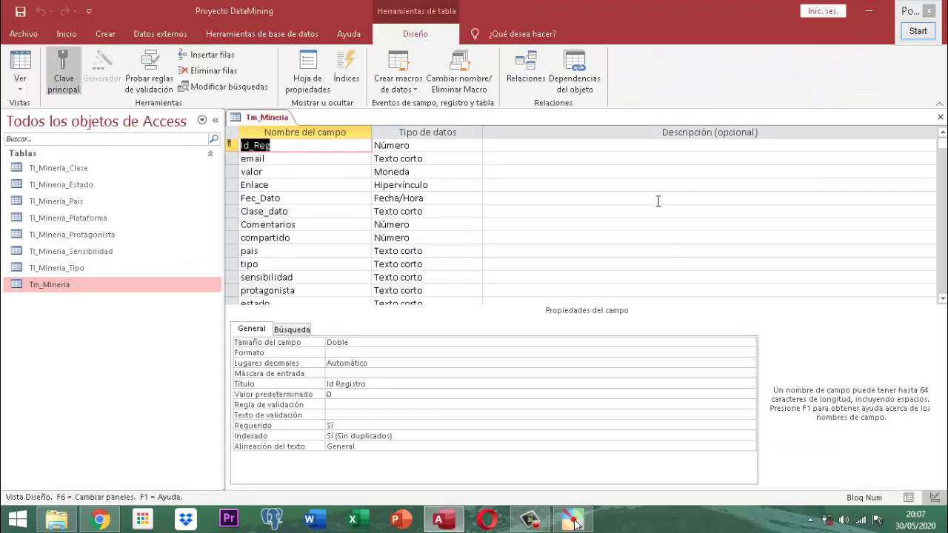
- Copy Comentarios' >=1 validation rule into the compartido field
{"action": "left_click", "coordinate": [296, 238]}
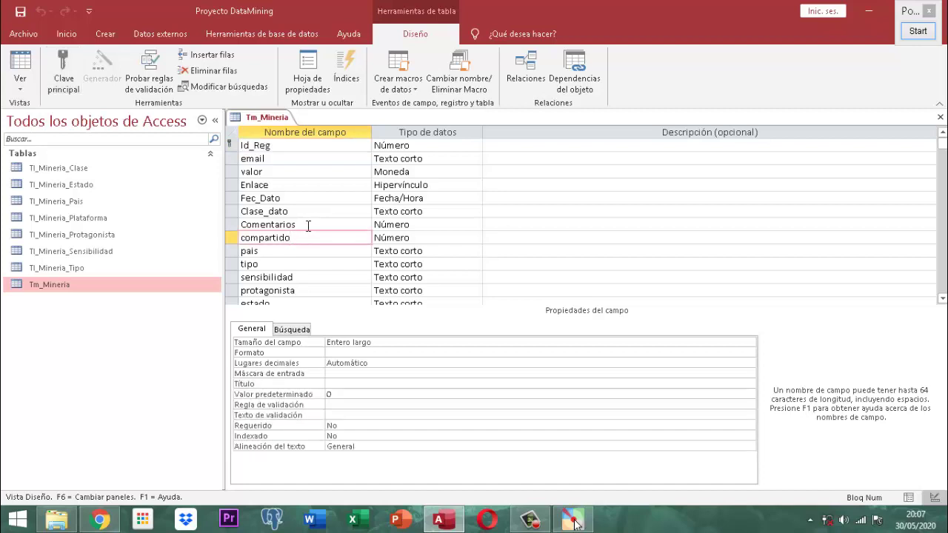
{"action": "left_click", "coordinate": [308, 225]}
{"action": "left_click", "coordinate": [357, 404]}
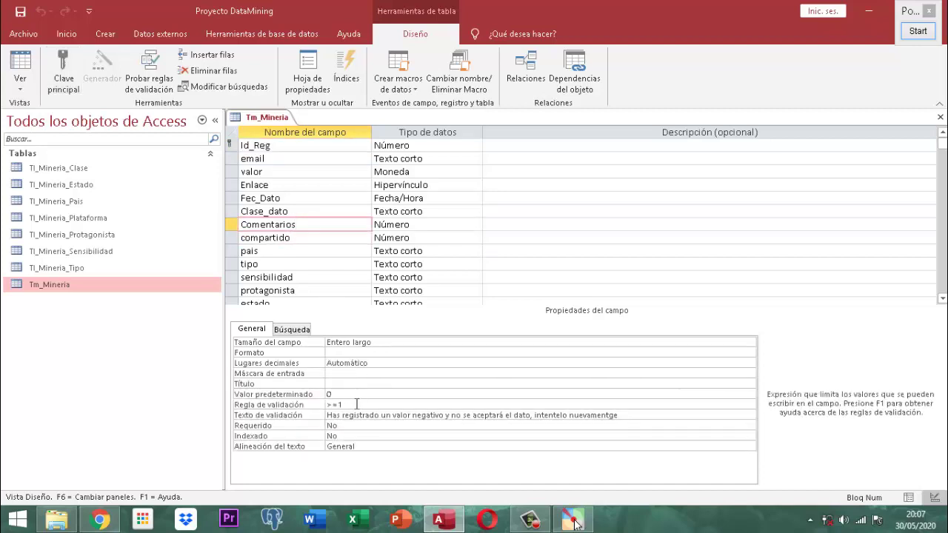
{"action": "left_click_drag", "start_coordinate": [357, 403], "coordinate": [320, 404]}
{"action": "key", "text": "ctrl+c"}
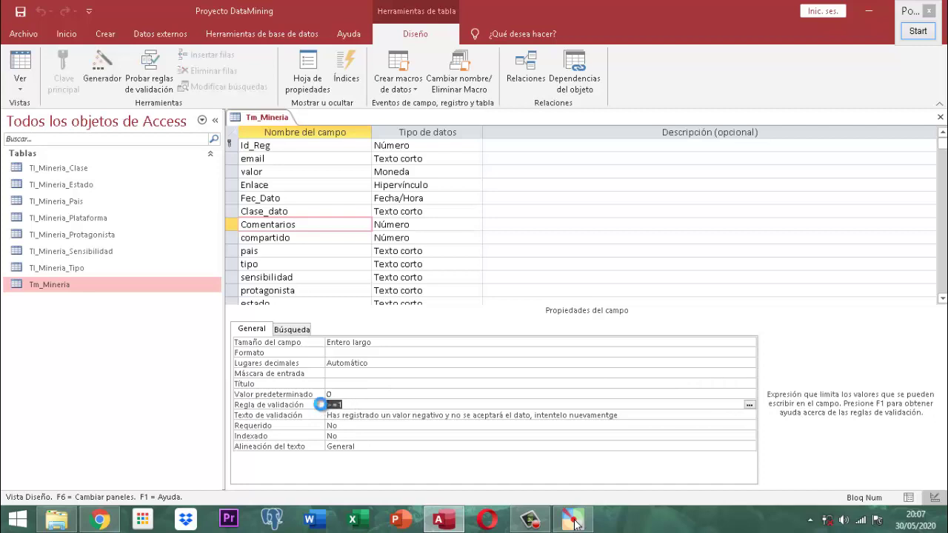
{"action": "left_click", "coordinate": [316, 237]}
{"action": "left_click", "coordinate": [356, 405]}
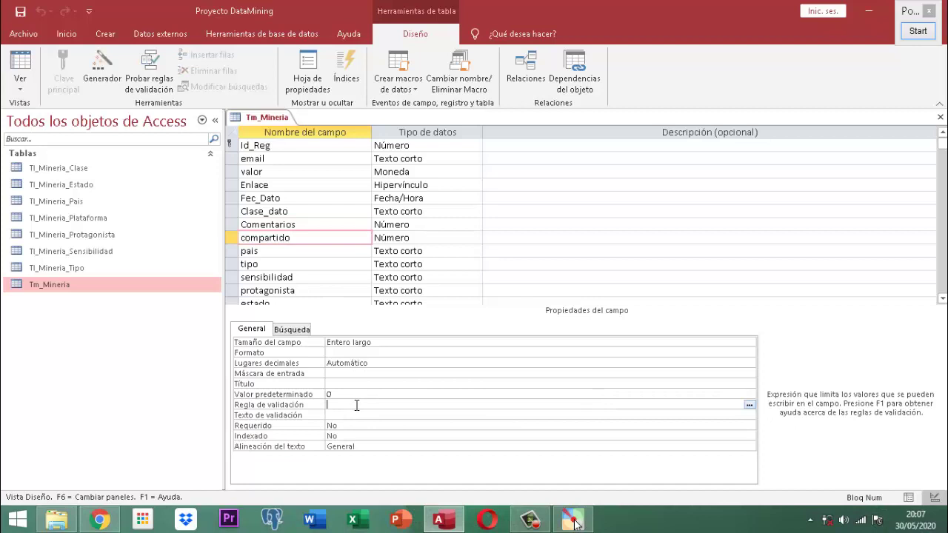
{"action": "key", "text": "ctrl+v"}
- Copy Comentarios' negative-value error message into compartido's Texto de validación
{"action": "left_click", "coordinate": [319, 224]}
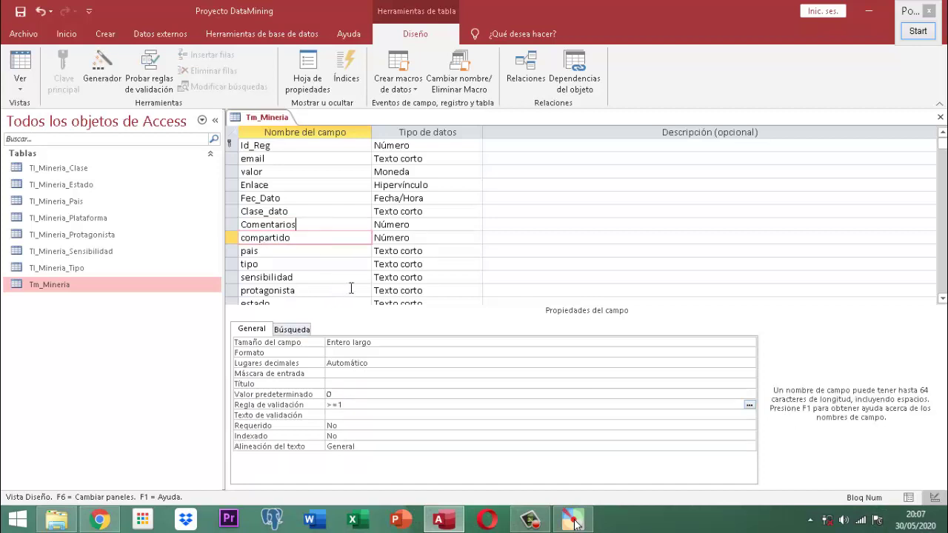
{"action": "left_click_drag", "start_coordinate": [637, 418], "coordinate": [261, 420]}
{"action": "key", "text": "ctrl+c"}
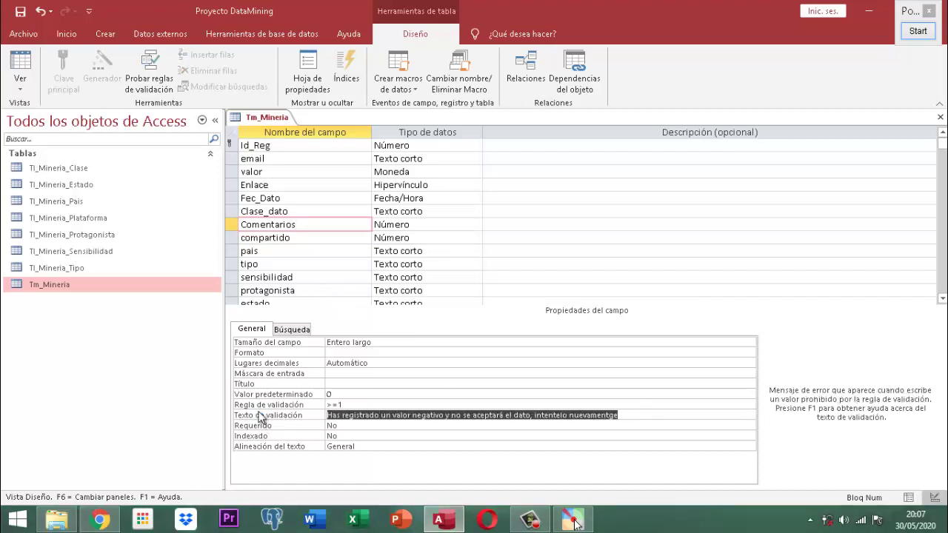
{"action": "left_click", "coordinate": [304, 237]}
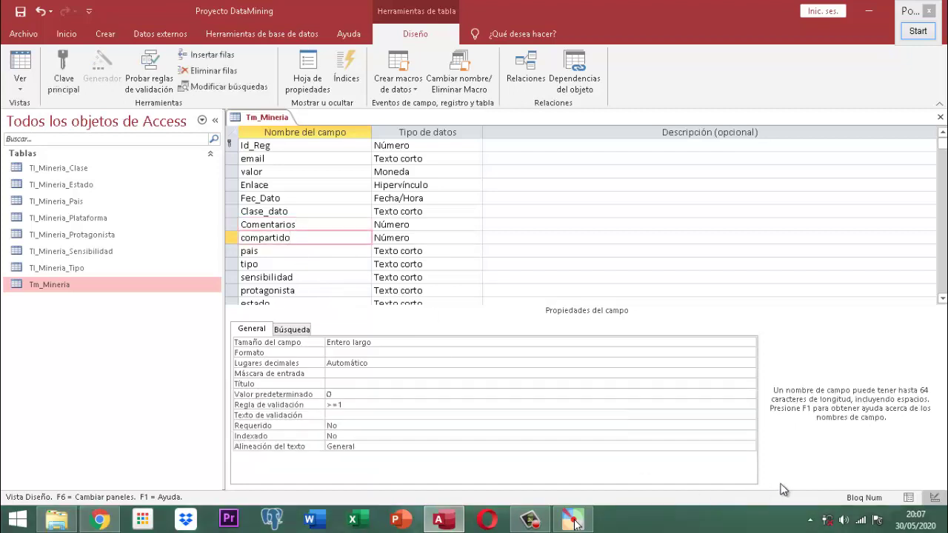
{"action": "left_click", "coordinate": [342, 414]}
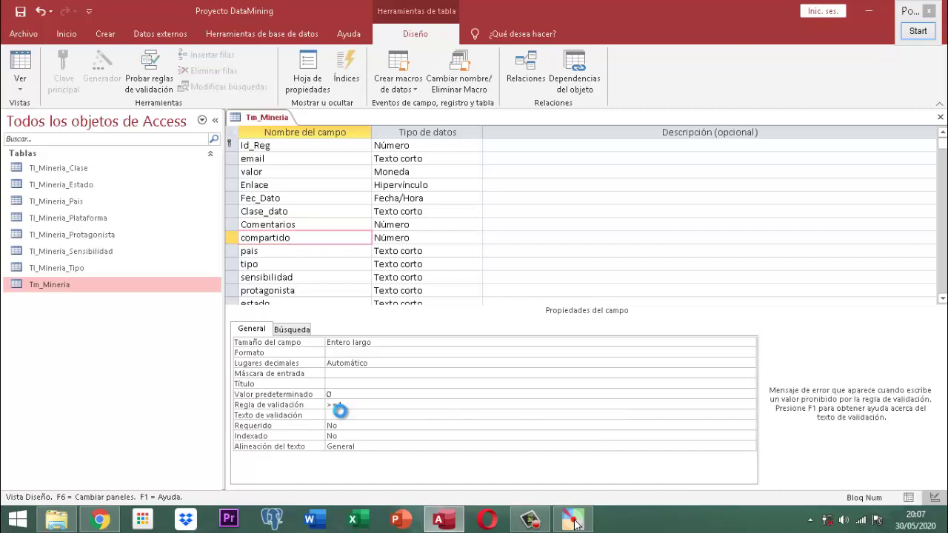
{"action": "key", "text": "ctrl+v"}
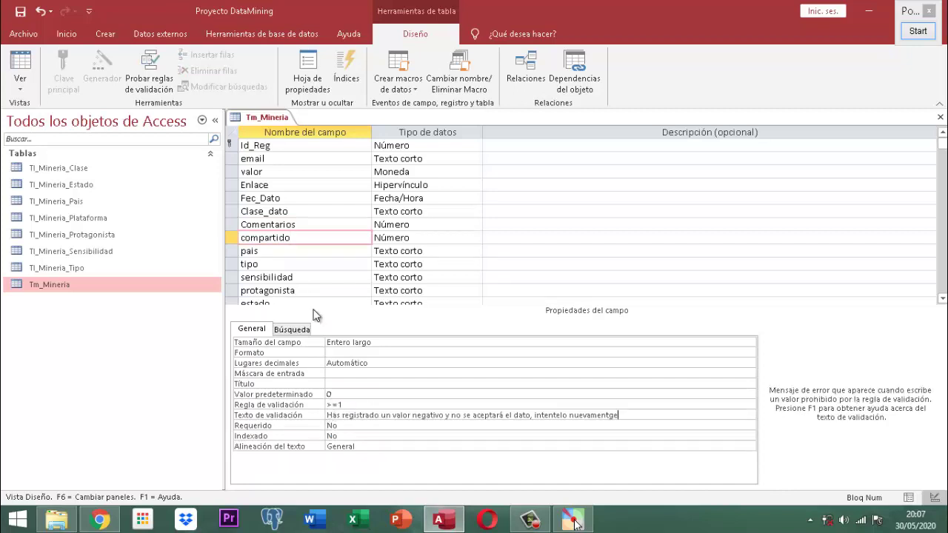
- Review the pais, tipo, sensibilidad and protagonista field properties
{"action": "left_click", "coordinate": [286, 250]}
{"action": "left_click", "coordinate": [283, 266]}
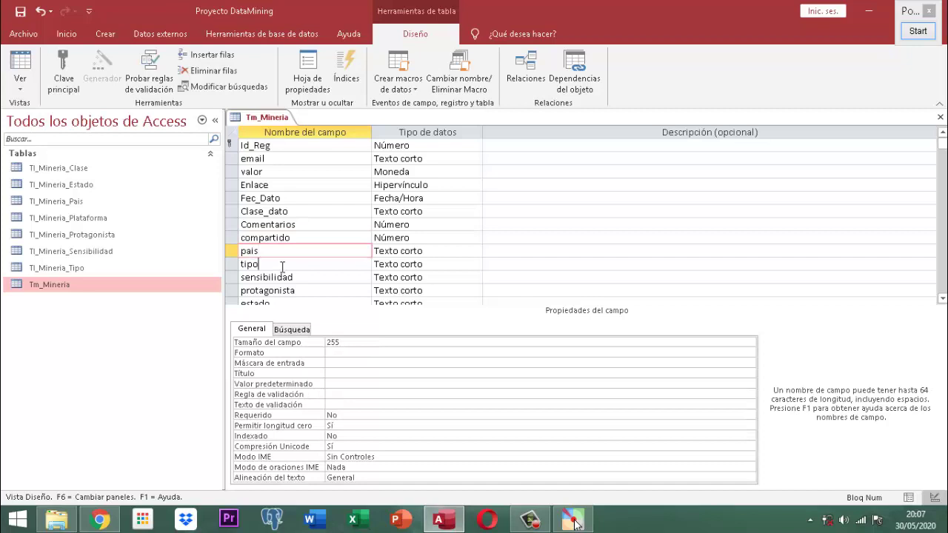
{"action": "left_click", "coordinate": [313, 278]}
{"action": "left_click", "coordinate": [314, 290]}
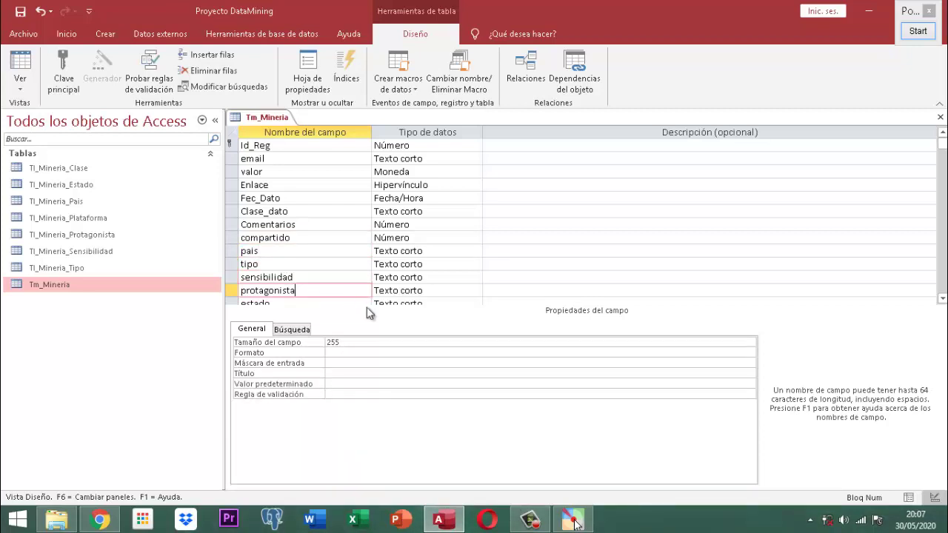
{"action": "scroll", "coordinate": [355, 271], "scroll_direction": "down", "scroll_amount": 2}
{"action": "left_click", "coordinate": [280, 227]}
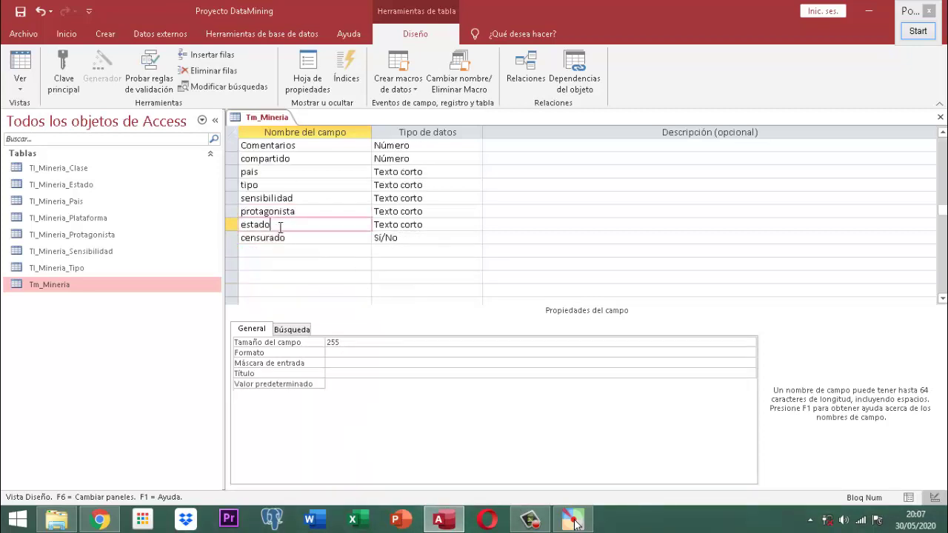
{"action": "left_click", "coordinate": [319, 237]}
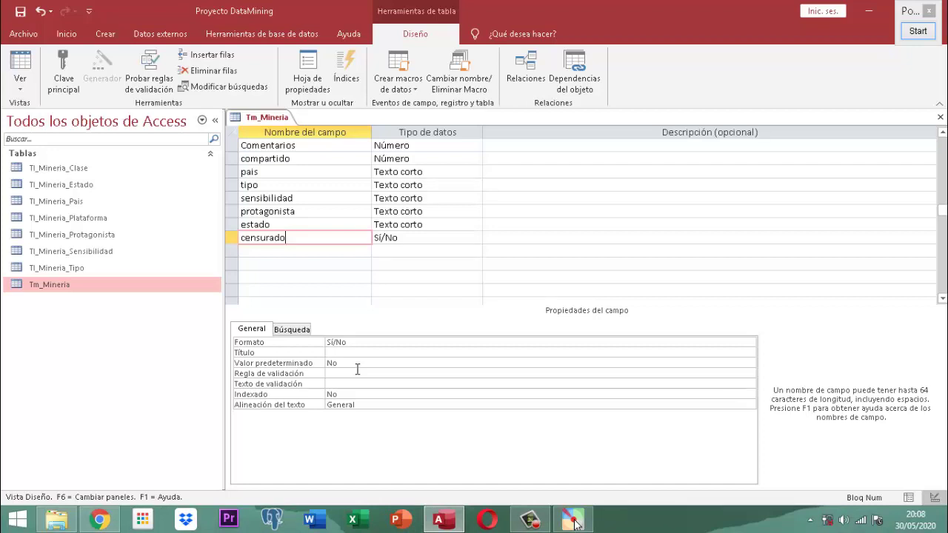
{"action": "scroll", "coordinate": [312, 224], "scroll_direction": "up", "scroll_amount": 2}
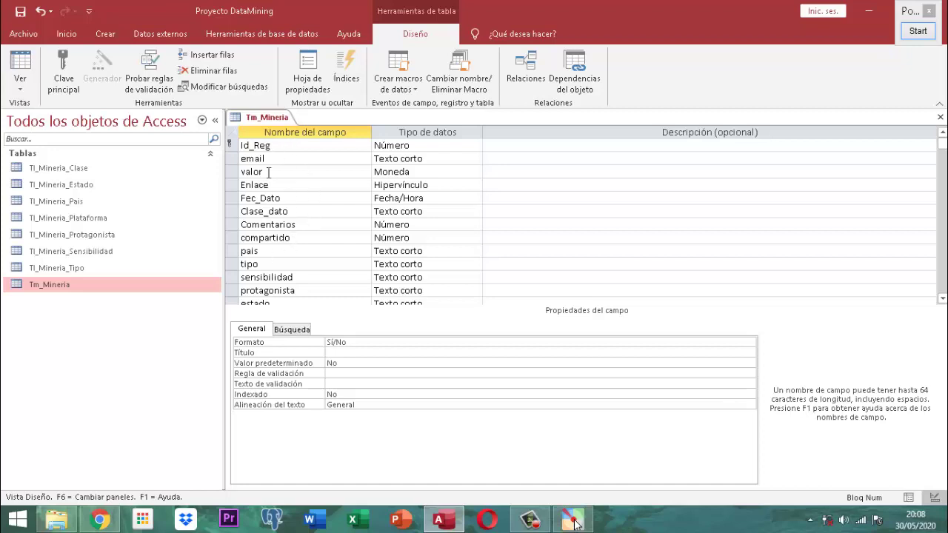
- Save the Tm_Mineria design, answering Sí to both data-integrity prompts, and switch to Datasheet view
{"action": "right_click", "coordinate": [269, 117]}
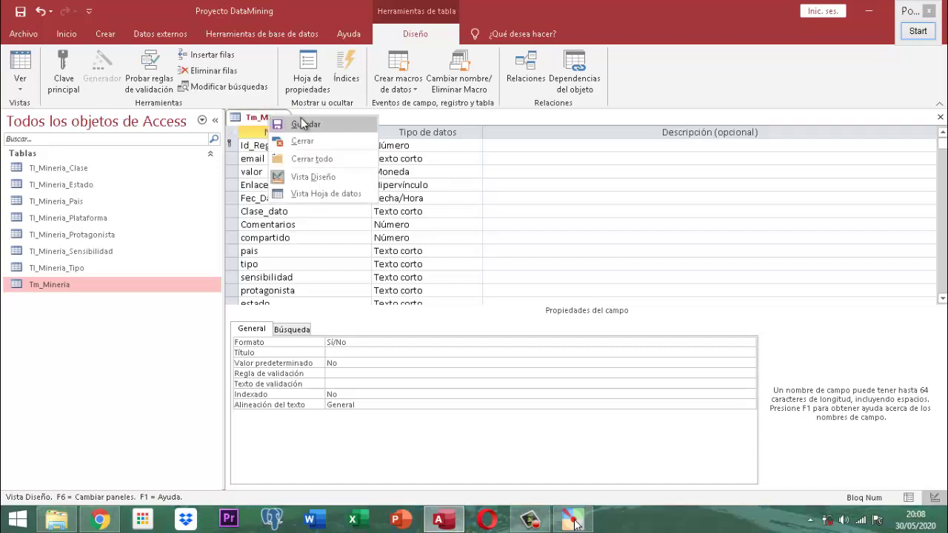
{"action": "left_click", "coordinate": [299, 125]}
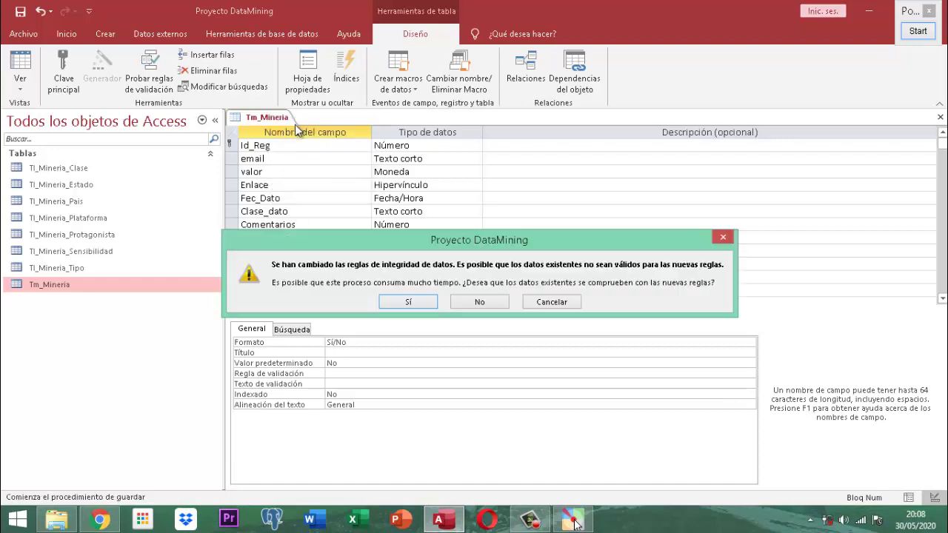
{"action": "left_click", "coordinate": [410, 303]}
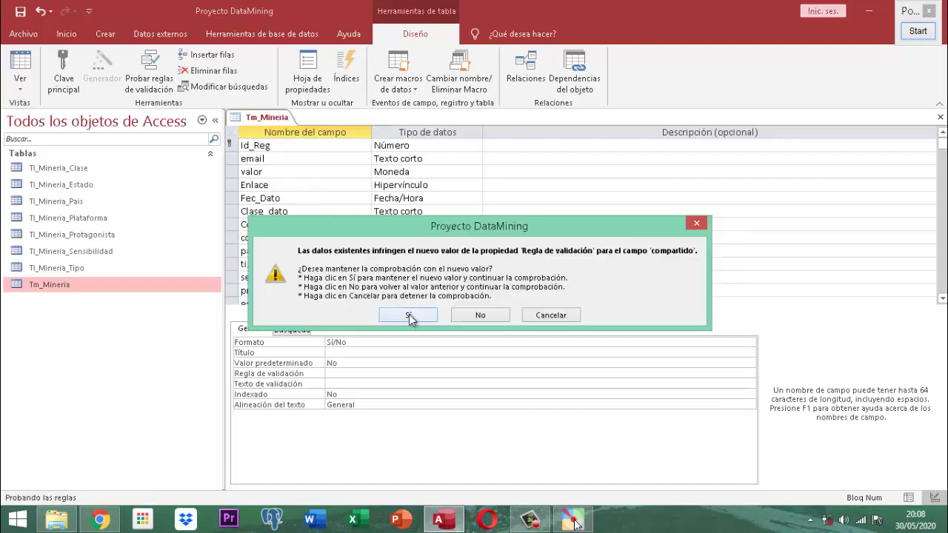
{"action": "left_click", "coordinate": [410, 315]}
{"action": "right_click", "coordinate": [271, 117]}
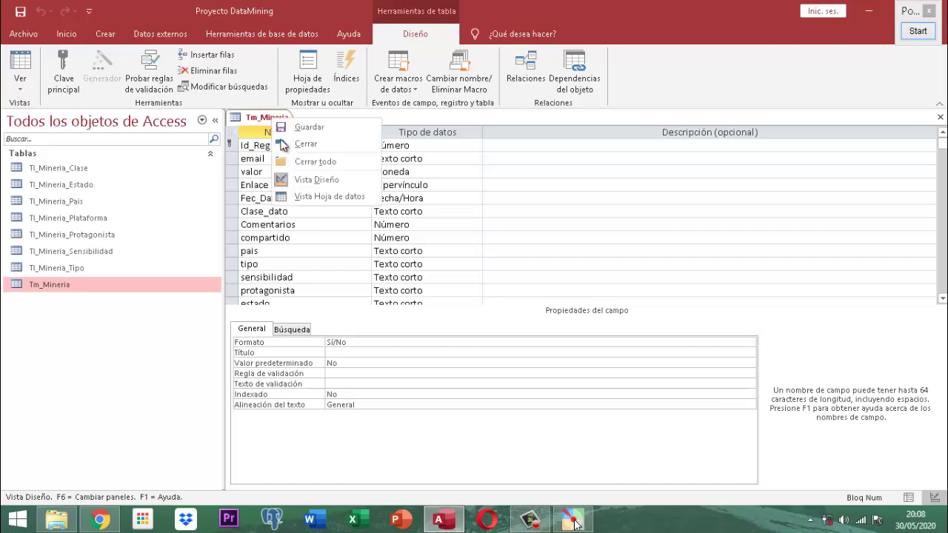
{"action": "left_click", "coordinate": [281, 142]}
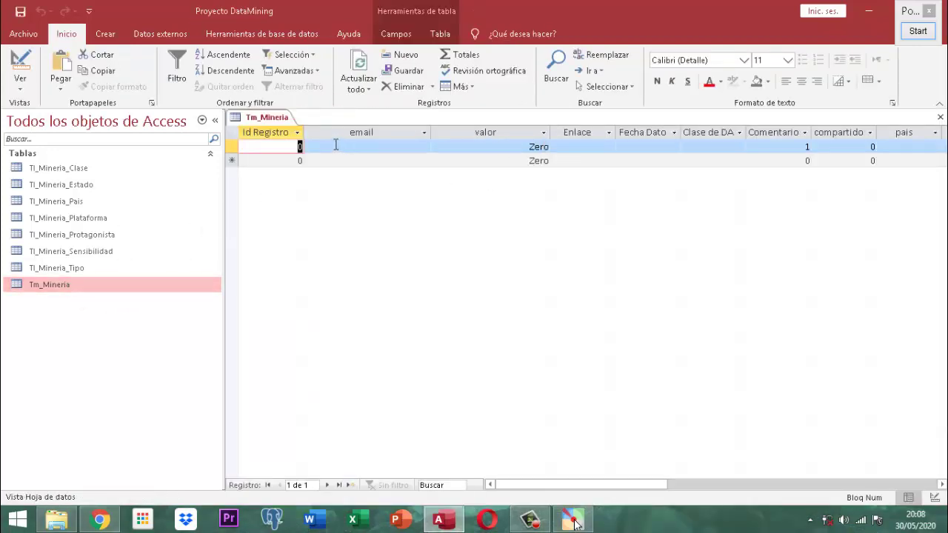
- Delete Tm_Mineria's lone test record, confirming with Sí, then close the datasheet
{"action": "left_click", "coordinate": [235, 147]}
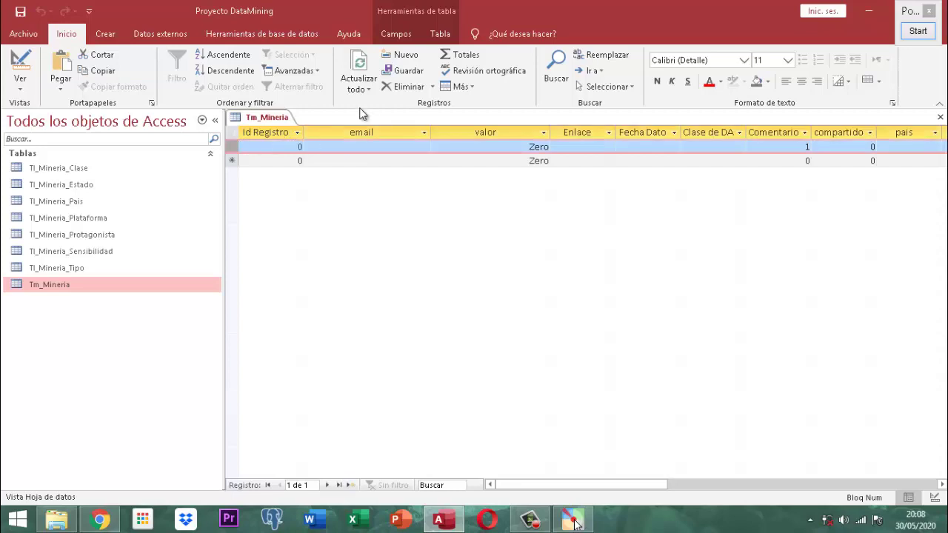
{"action": "left_click", "coordinate": [398, 88]}
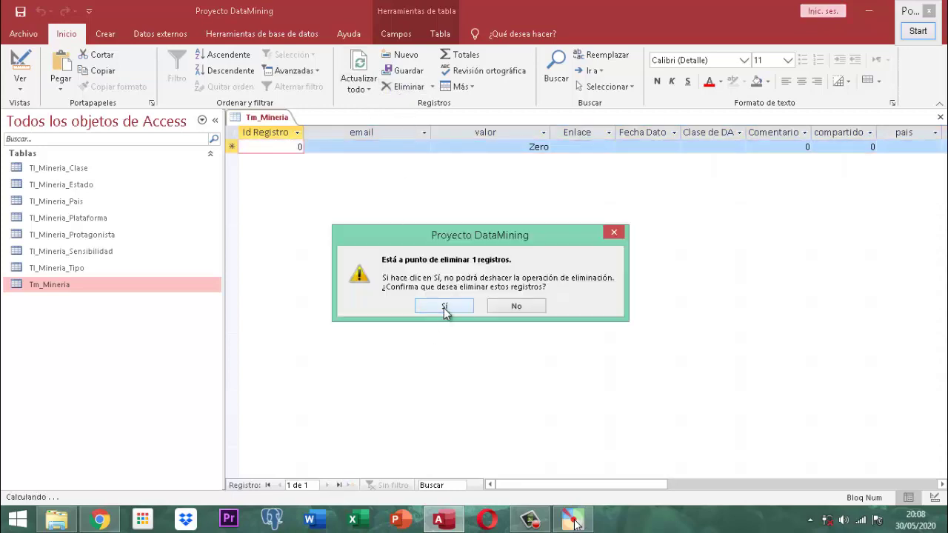
{"action": "left_click", "coordinate": [444, 306]}
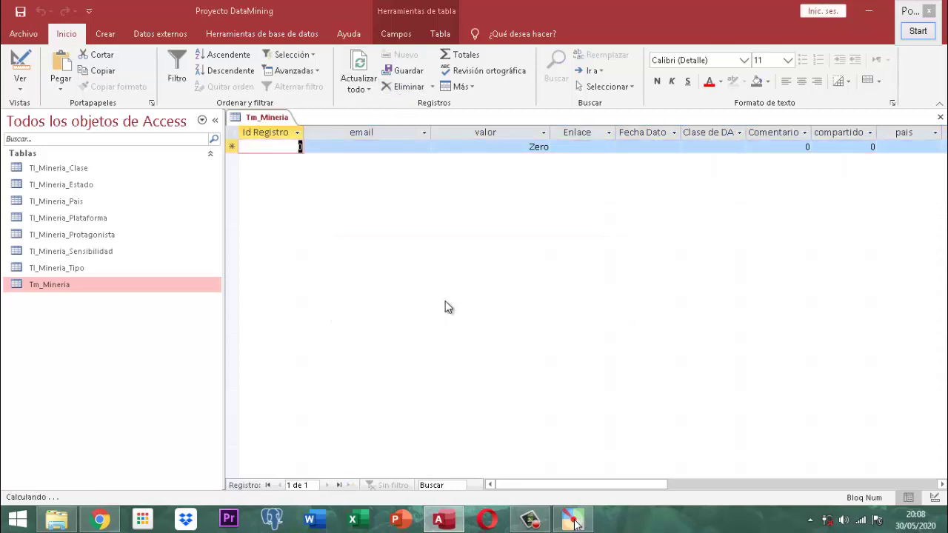
{"action": "right_click", "coordinate": [255, 119]}
{"action": "left_click", "coordinate": [287, 140]}
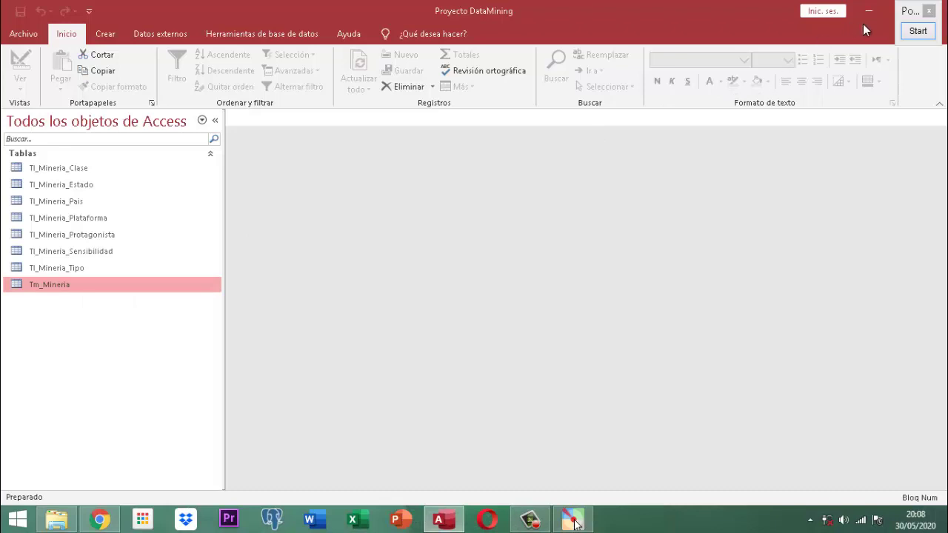
- Close the Pointofix window and exit Microsoft Access
{"action": "left_click", "coordinate": [929, 11]}
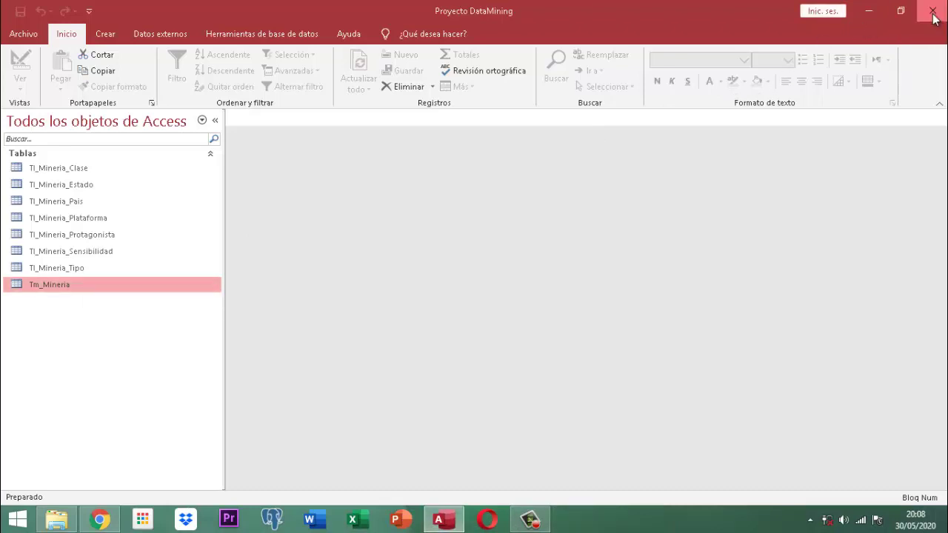
{"action": "left_click", "coordinate": [933, 12]}
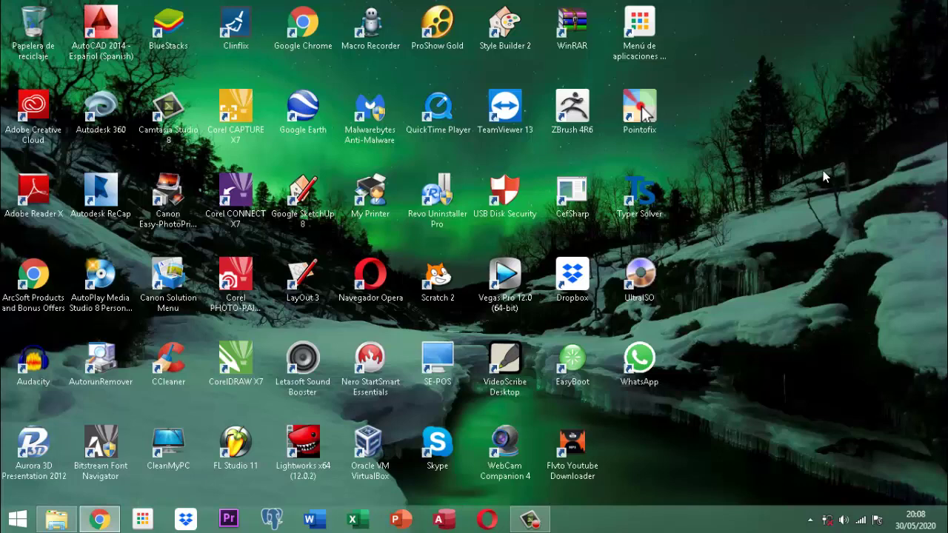